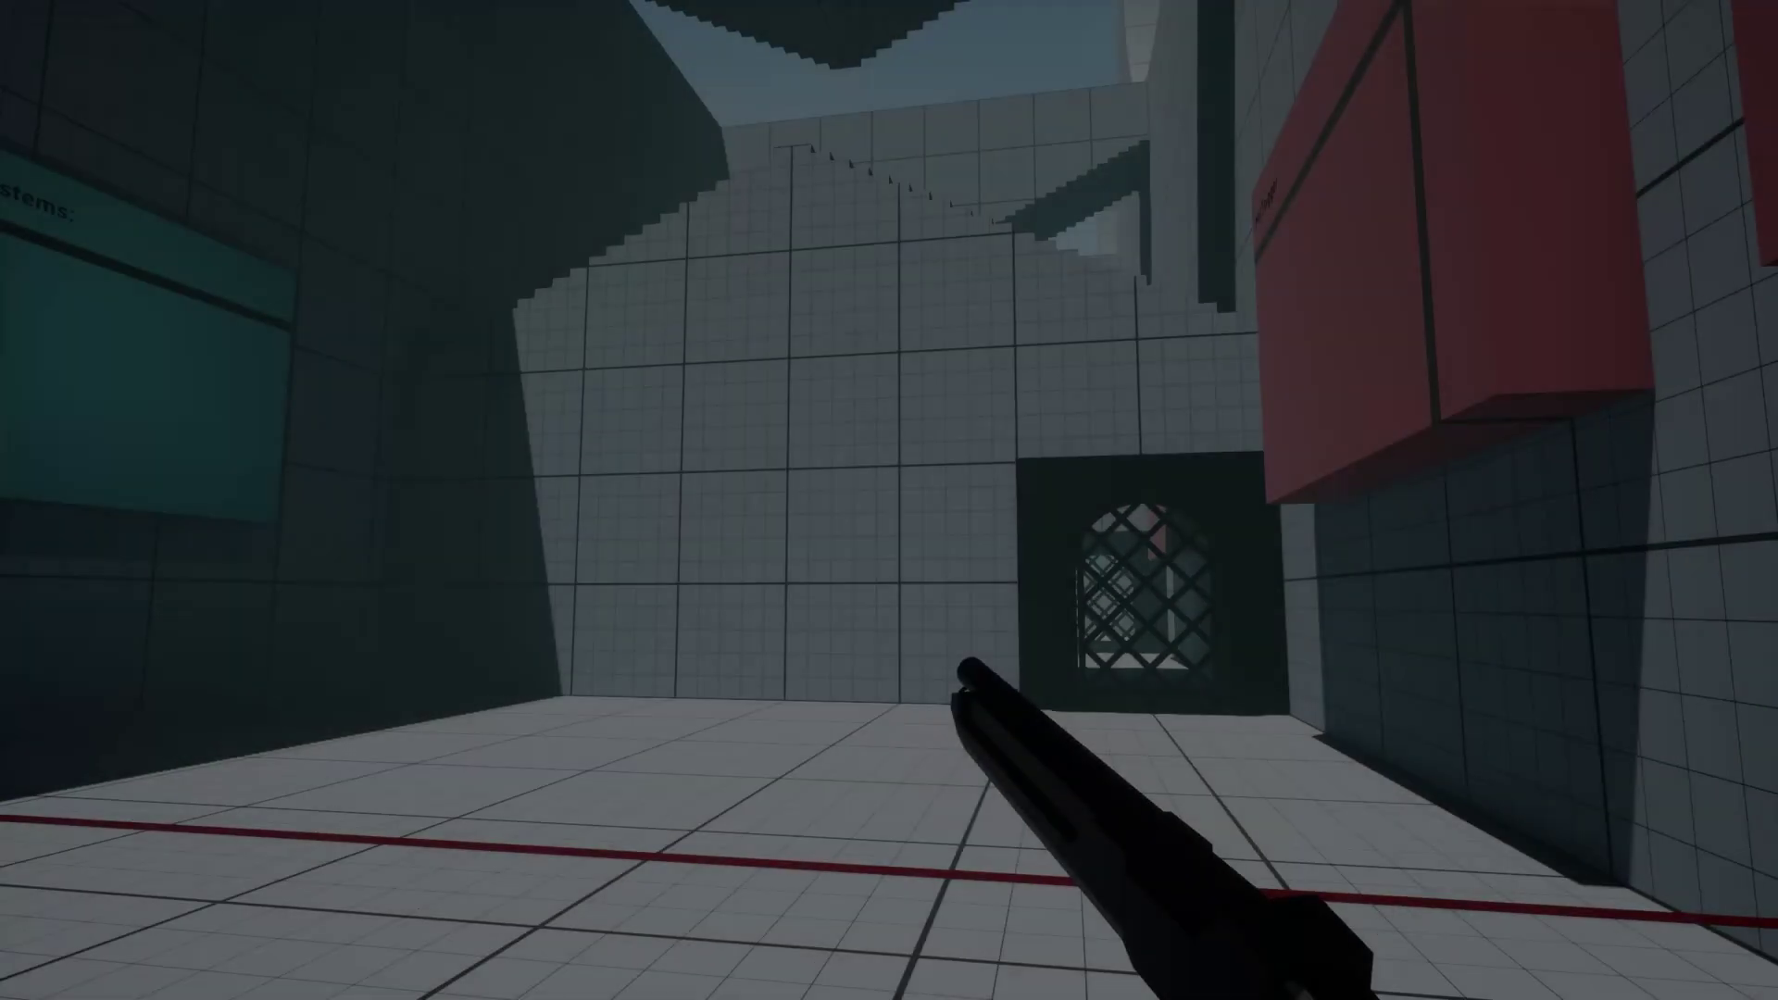
Step: Playtest the HitTrigger area by shooting the round target on the wall beside the gate
{"action": "key", "text": "w"}
{"action": "key", "text": "s"}
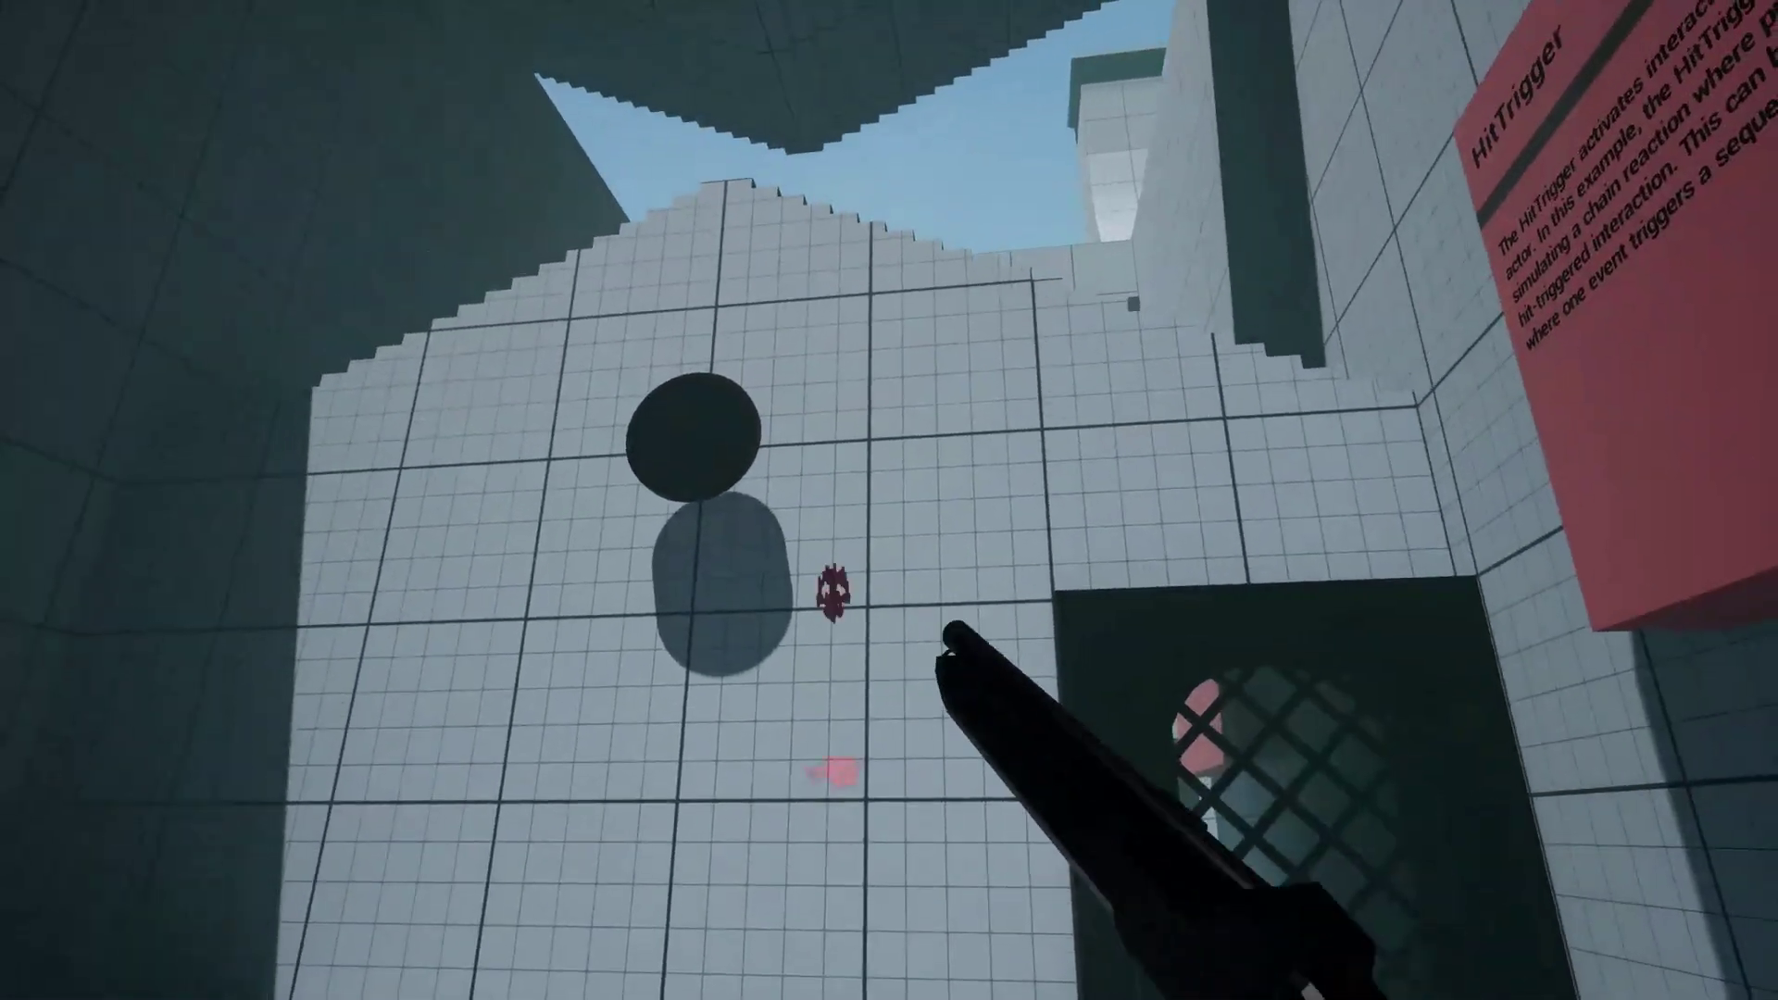
{"action": "left_click", "coordinate": [889, 500]}
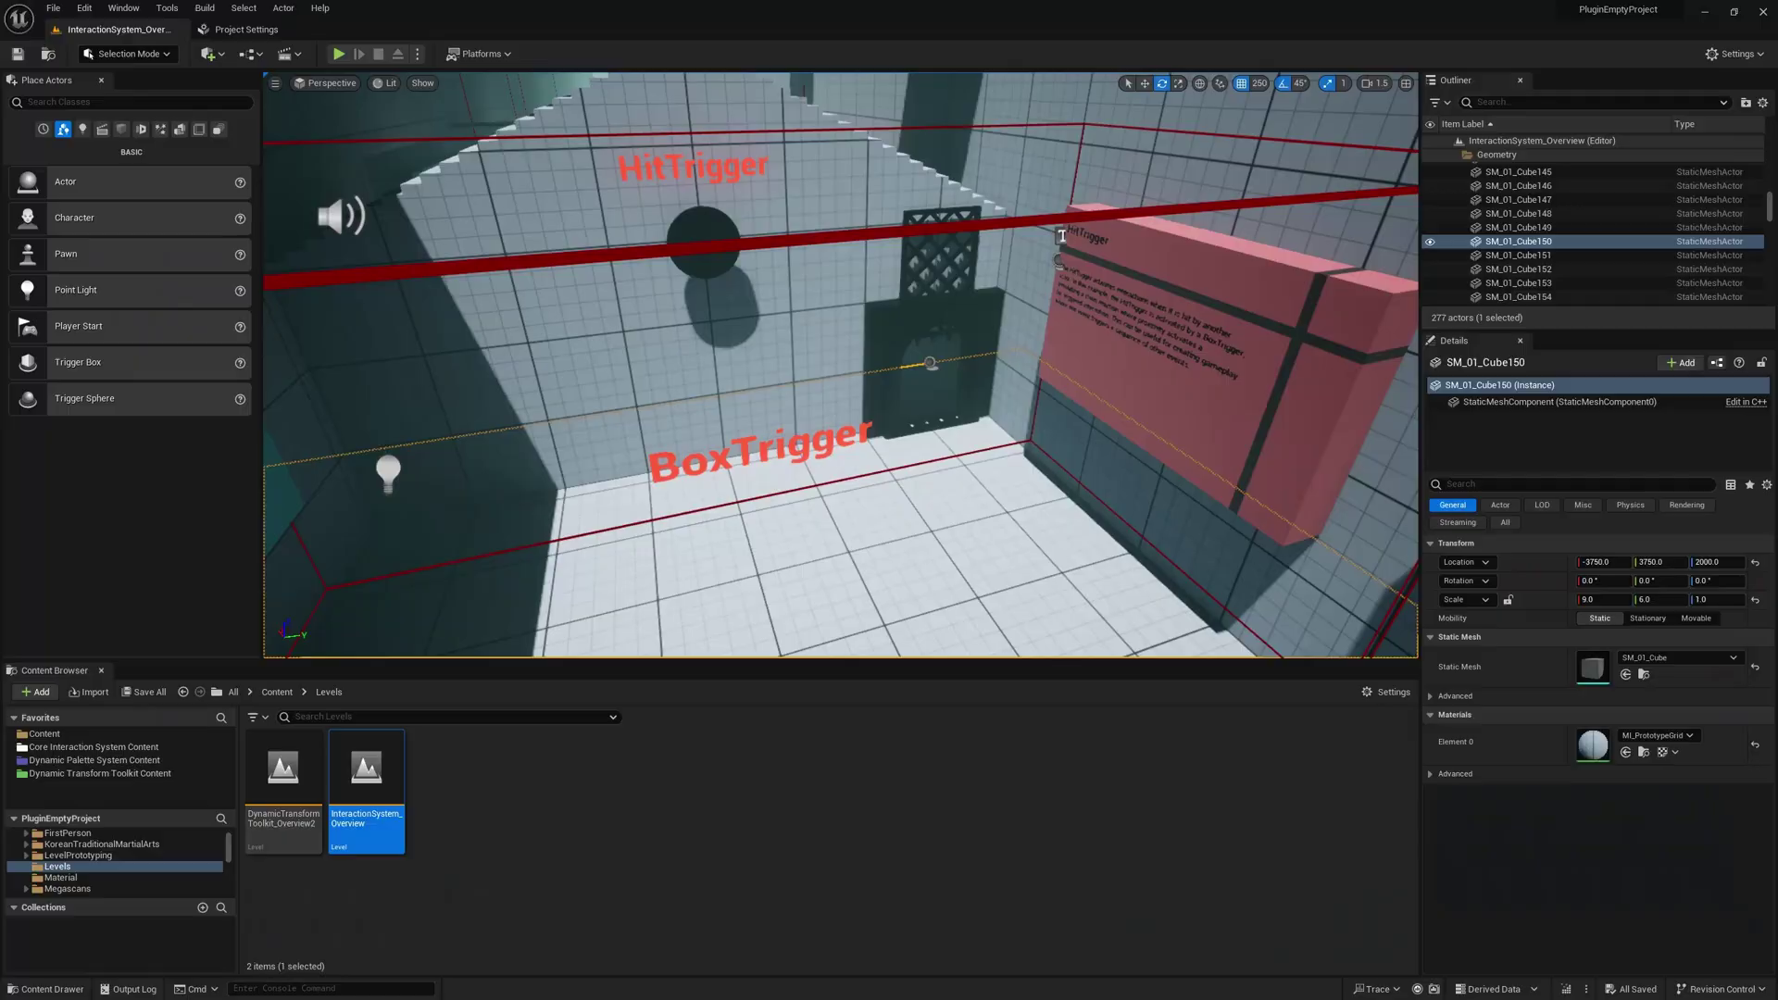
Step: Inspect the Begin Overlap Interactions component of BP_BoxTrigger3 and the ISReceiver component in BP_Gate
{"action": "left_click", "coordinate": [1511, 458]}
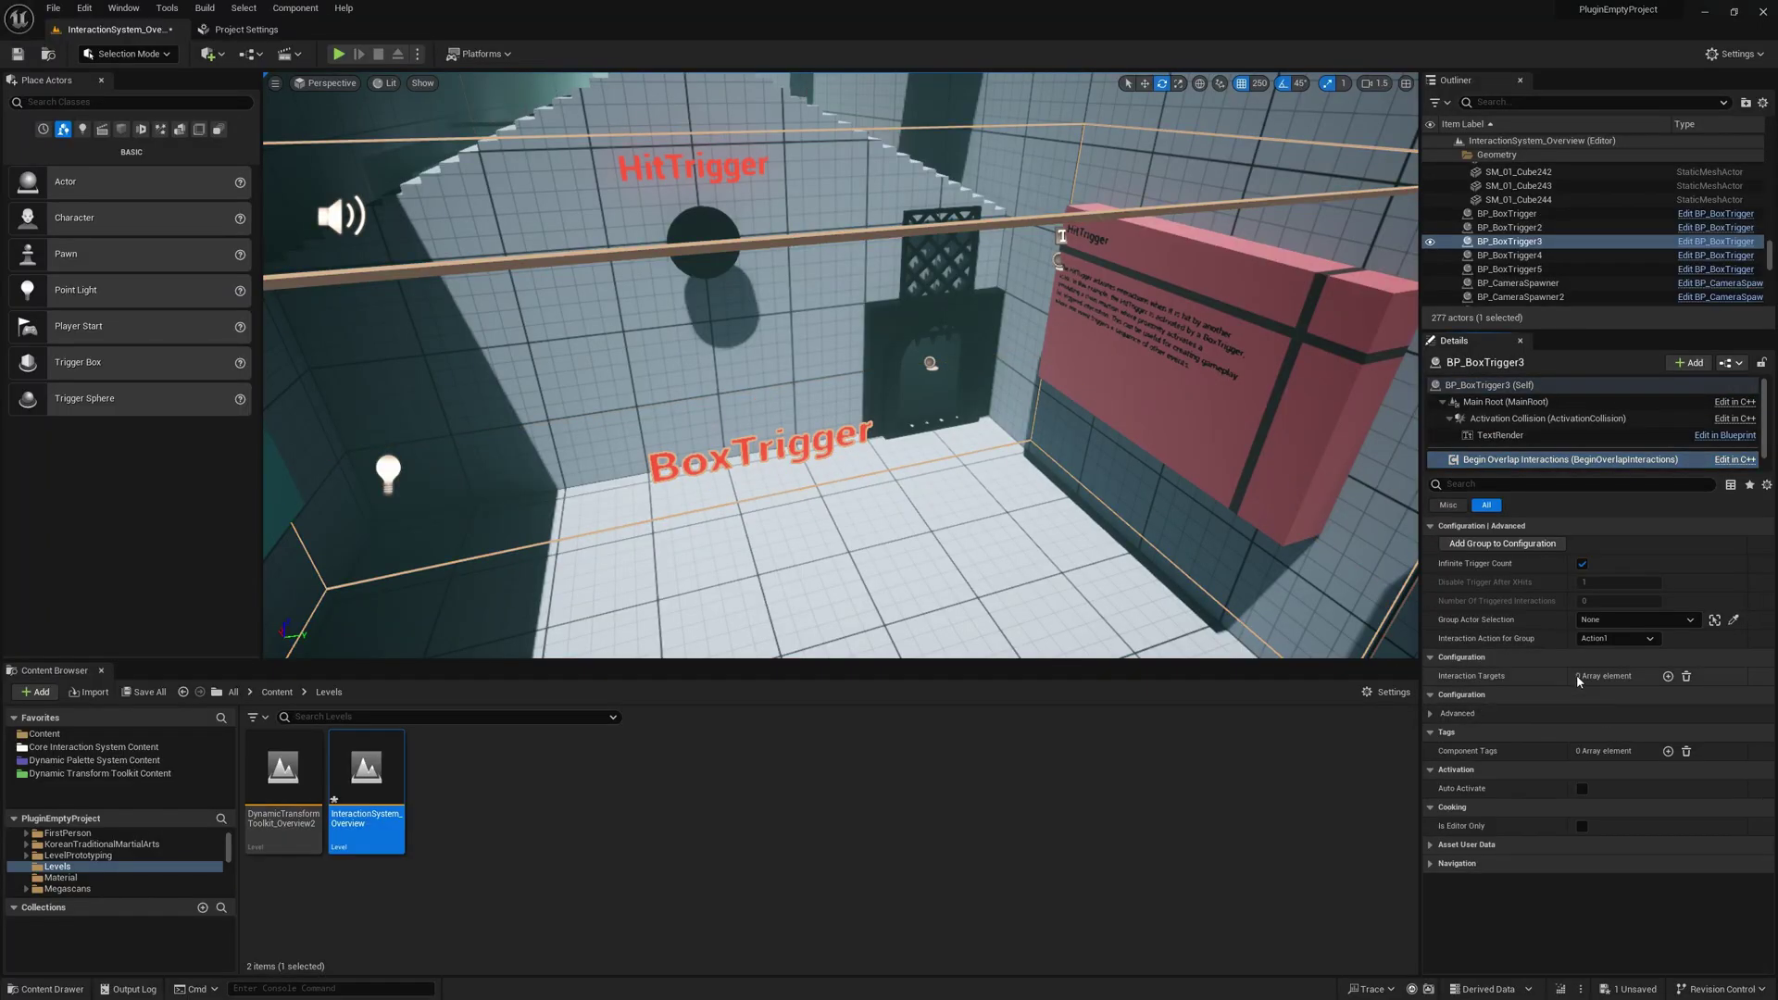
{"action": "left_click", "coordinate": [1609, 701]}
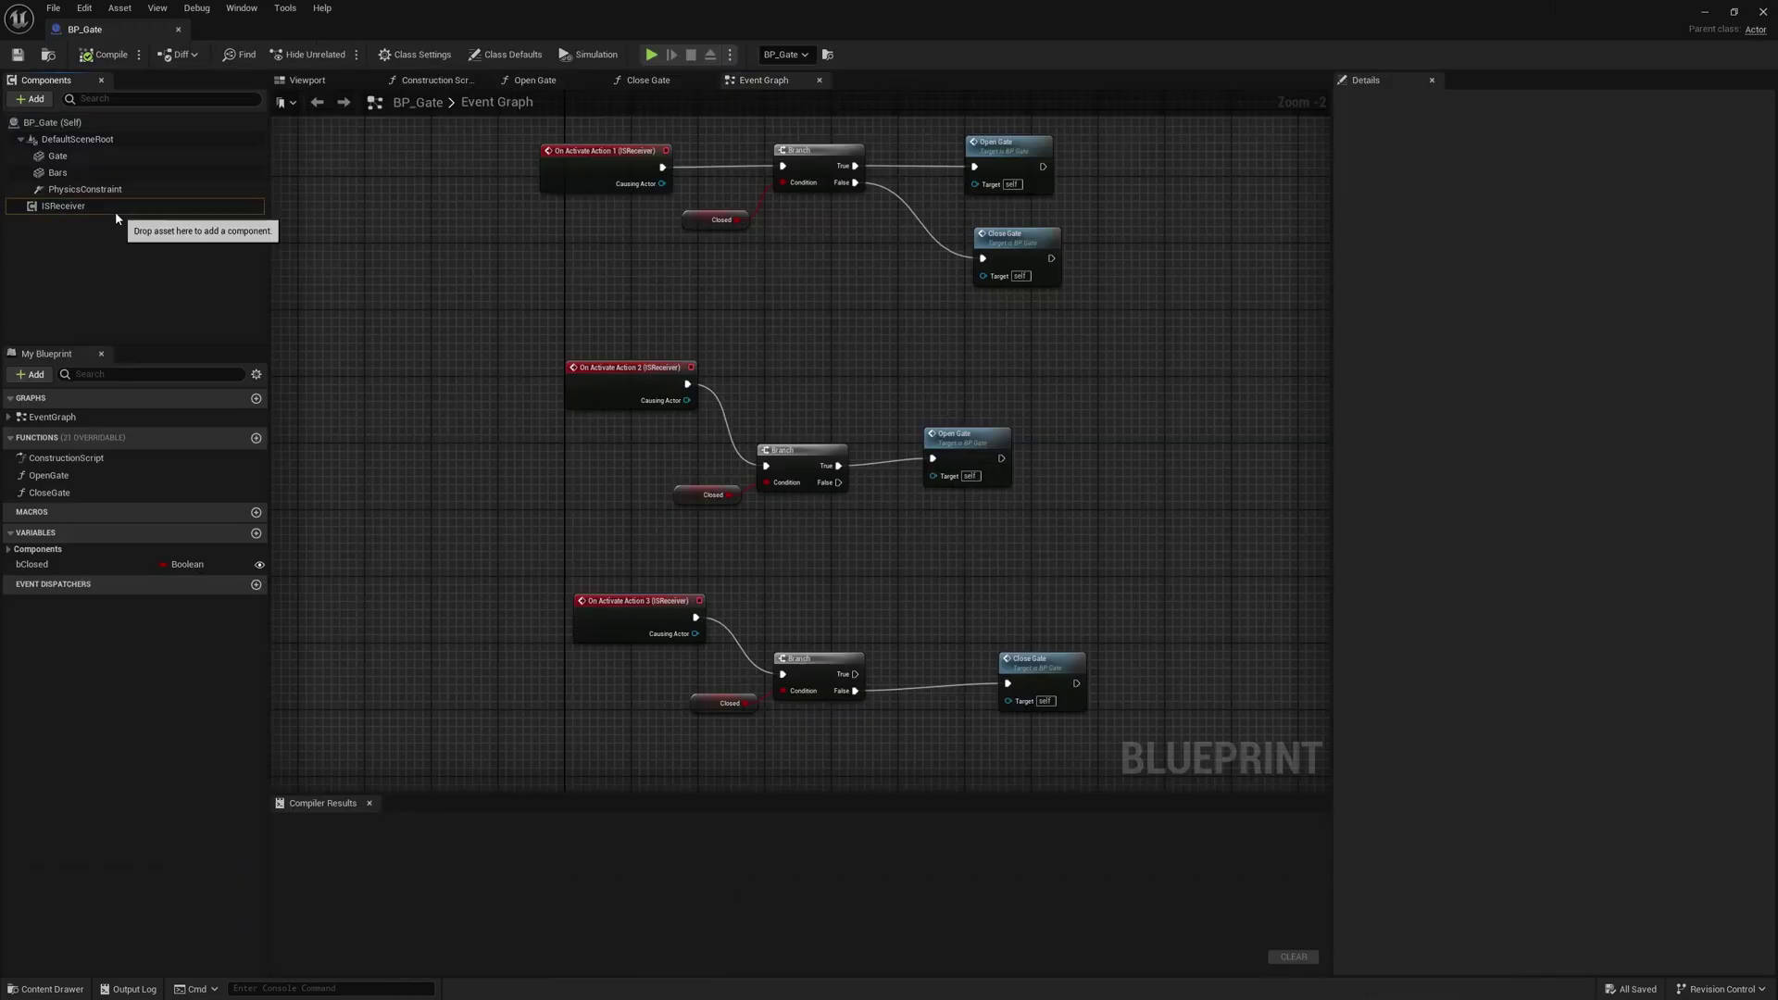
{"action": "left_click", "coordinate": [102, 205]}
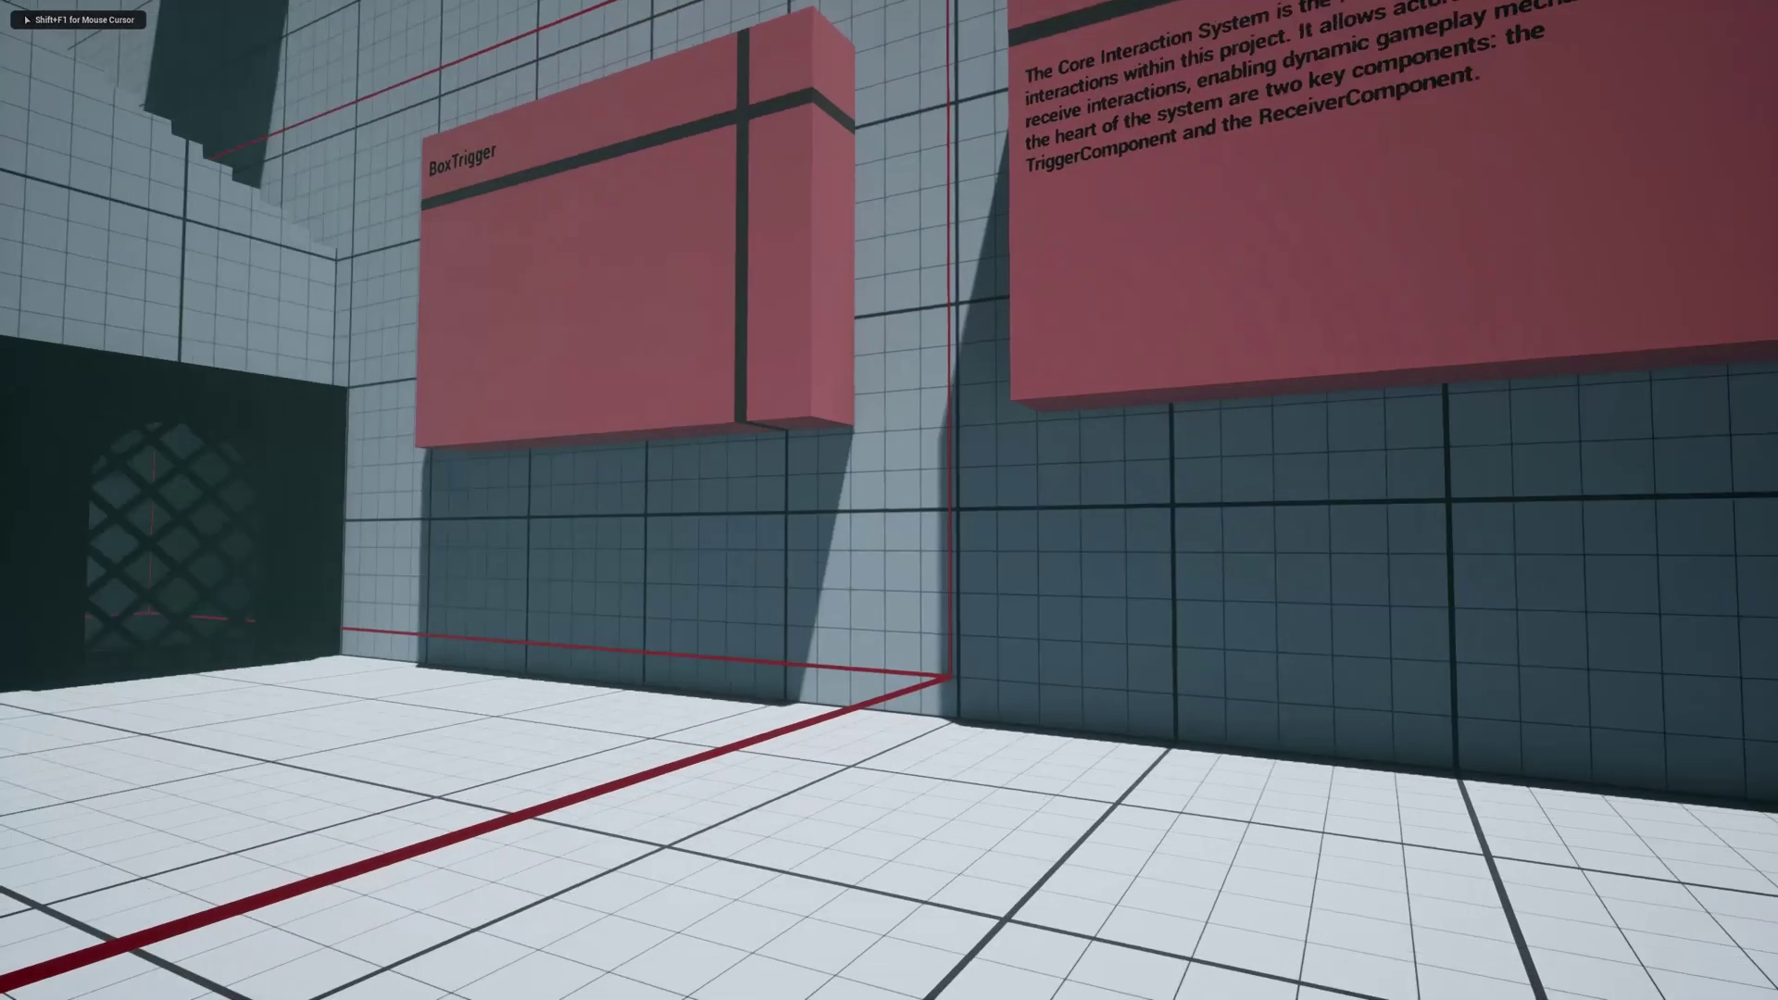
Step: Playtest the BoxTrigger area by walking in and out of its red outlined volume near the gate
{"action": "key", "text": "w"}
{"action": "key", "text": "s"}
{"action": "key", "text": "w"}
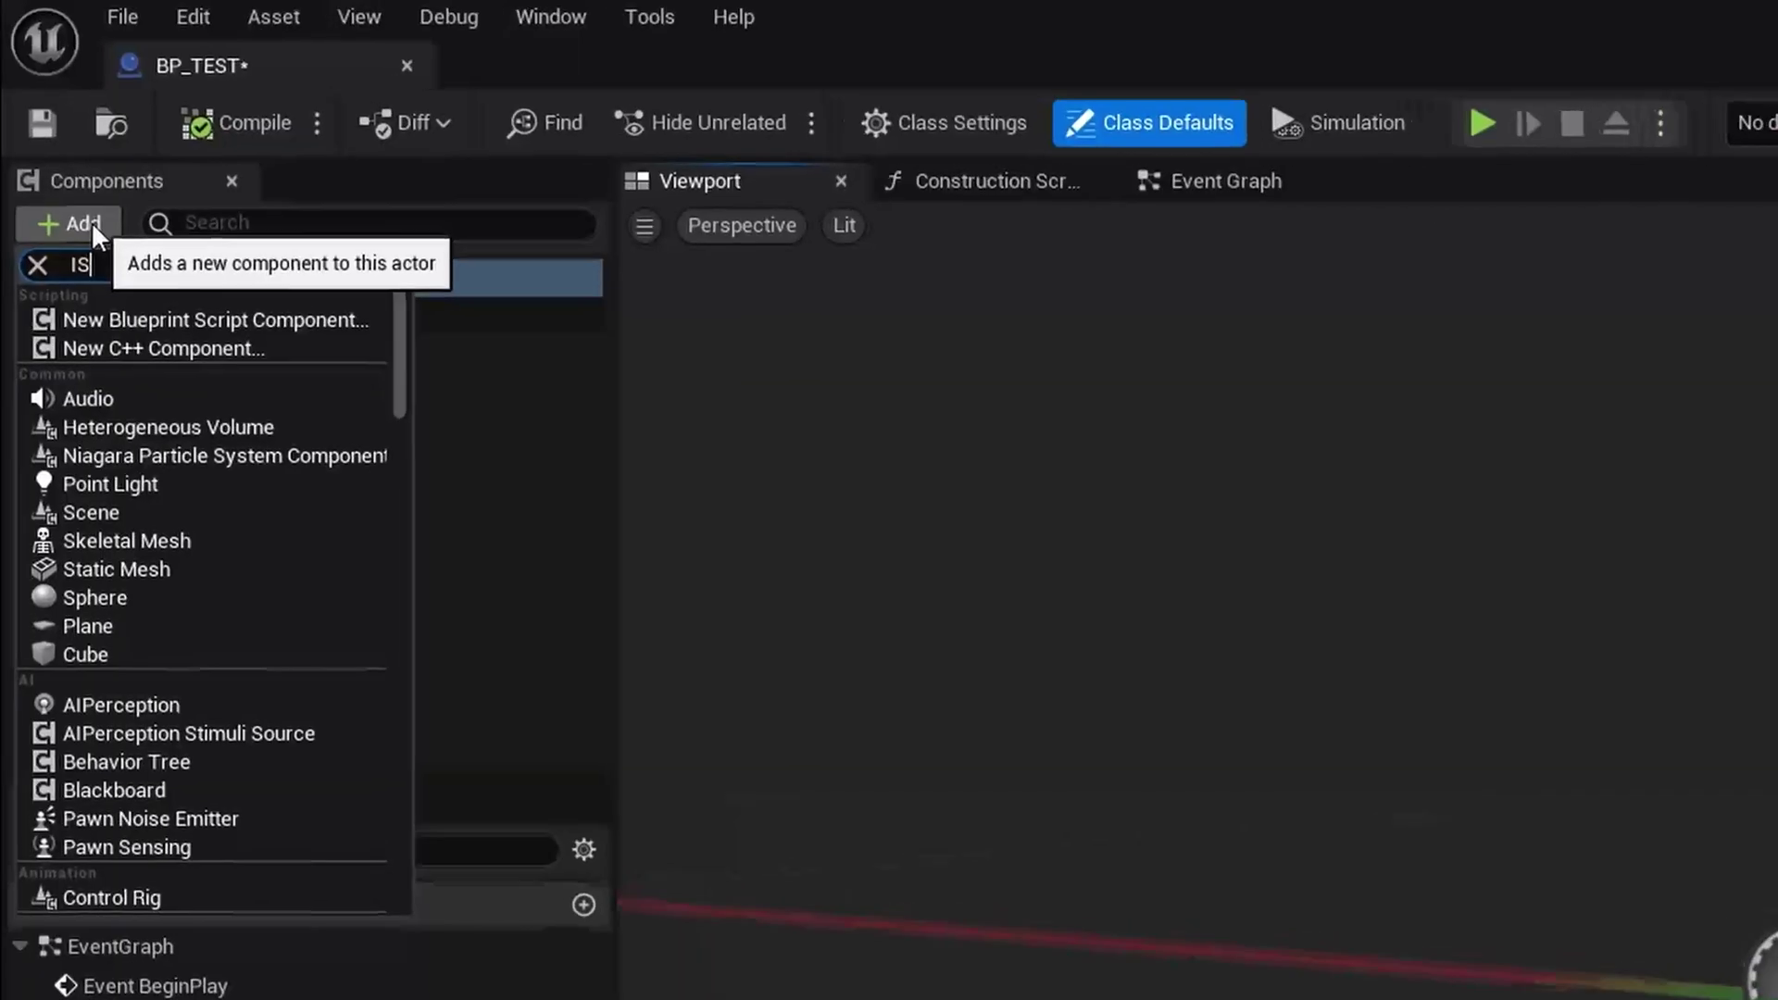
Step: Add an ISReceiver component and an ISTrigger component to the BP_TEST blueprint
{"action": "type", "text": "REC"}
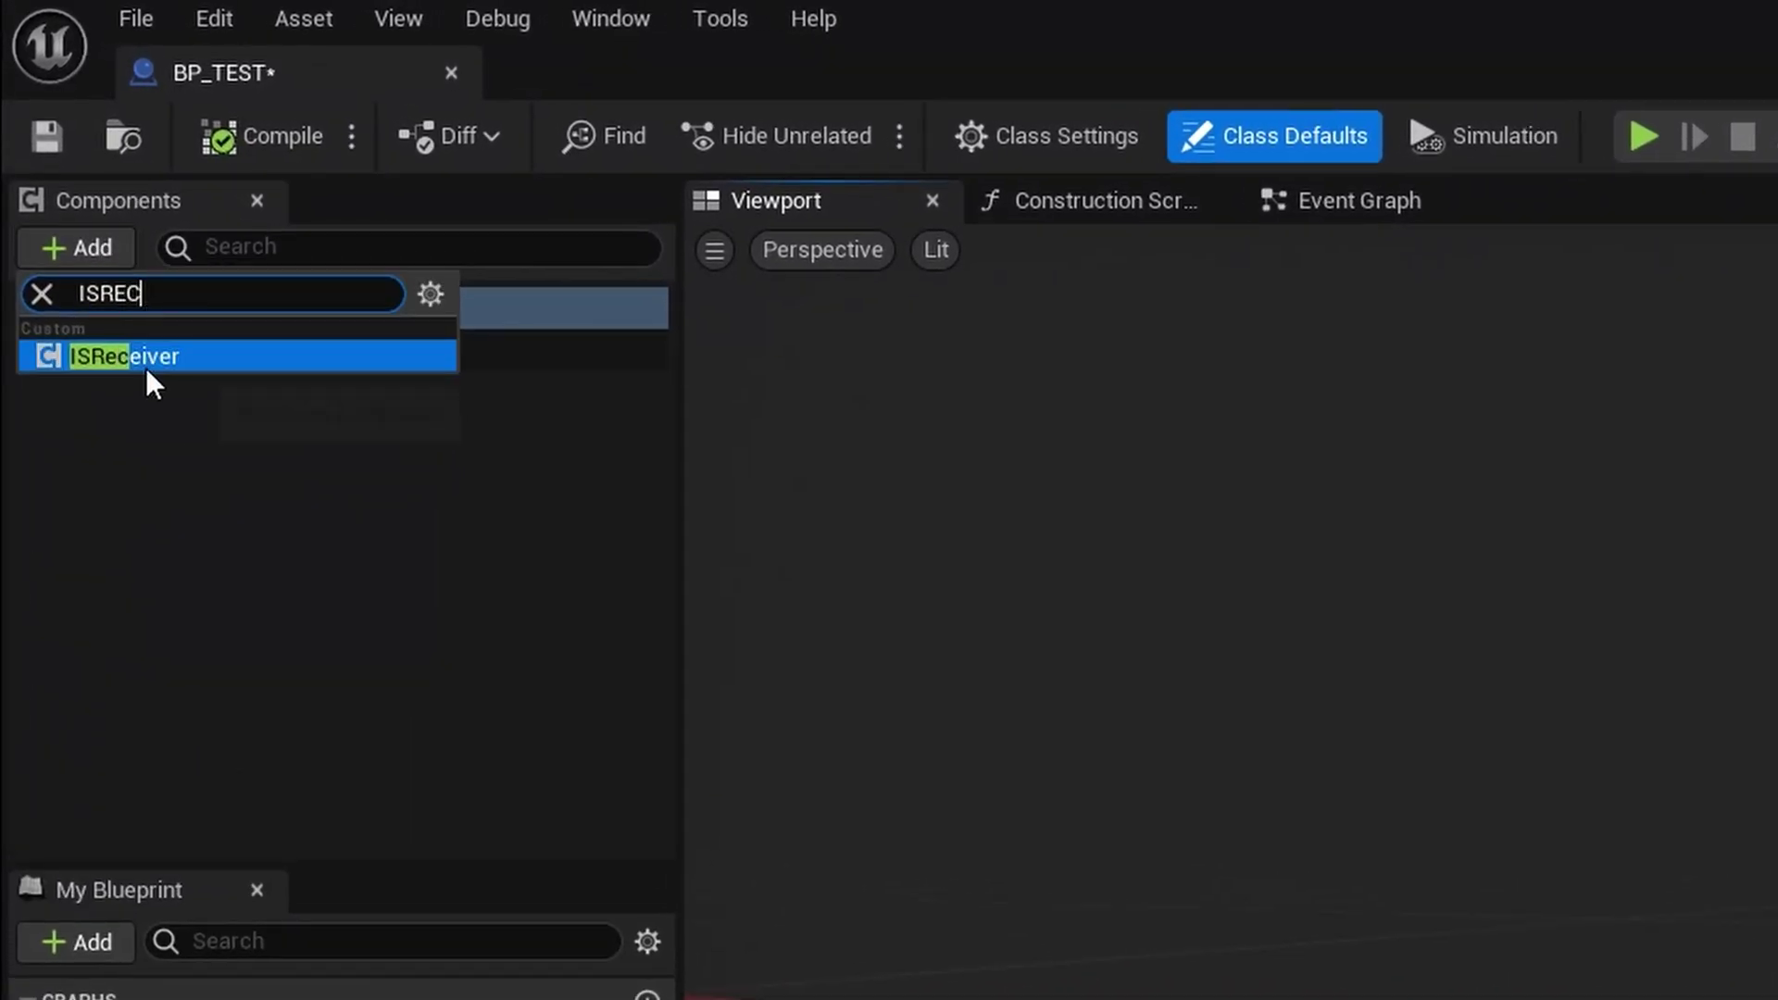
{"action": "left_click", "coordinate": [132, 331]}
{"action": "left_click", "coordinate": [85, 250]}
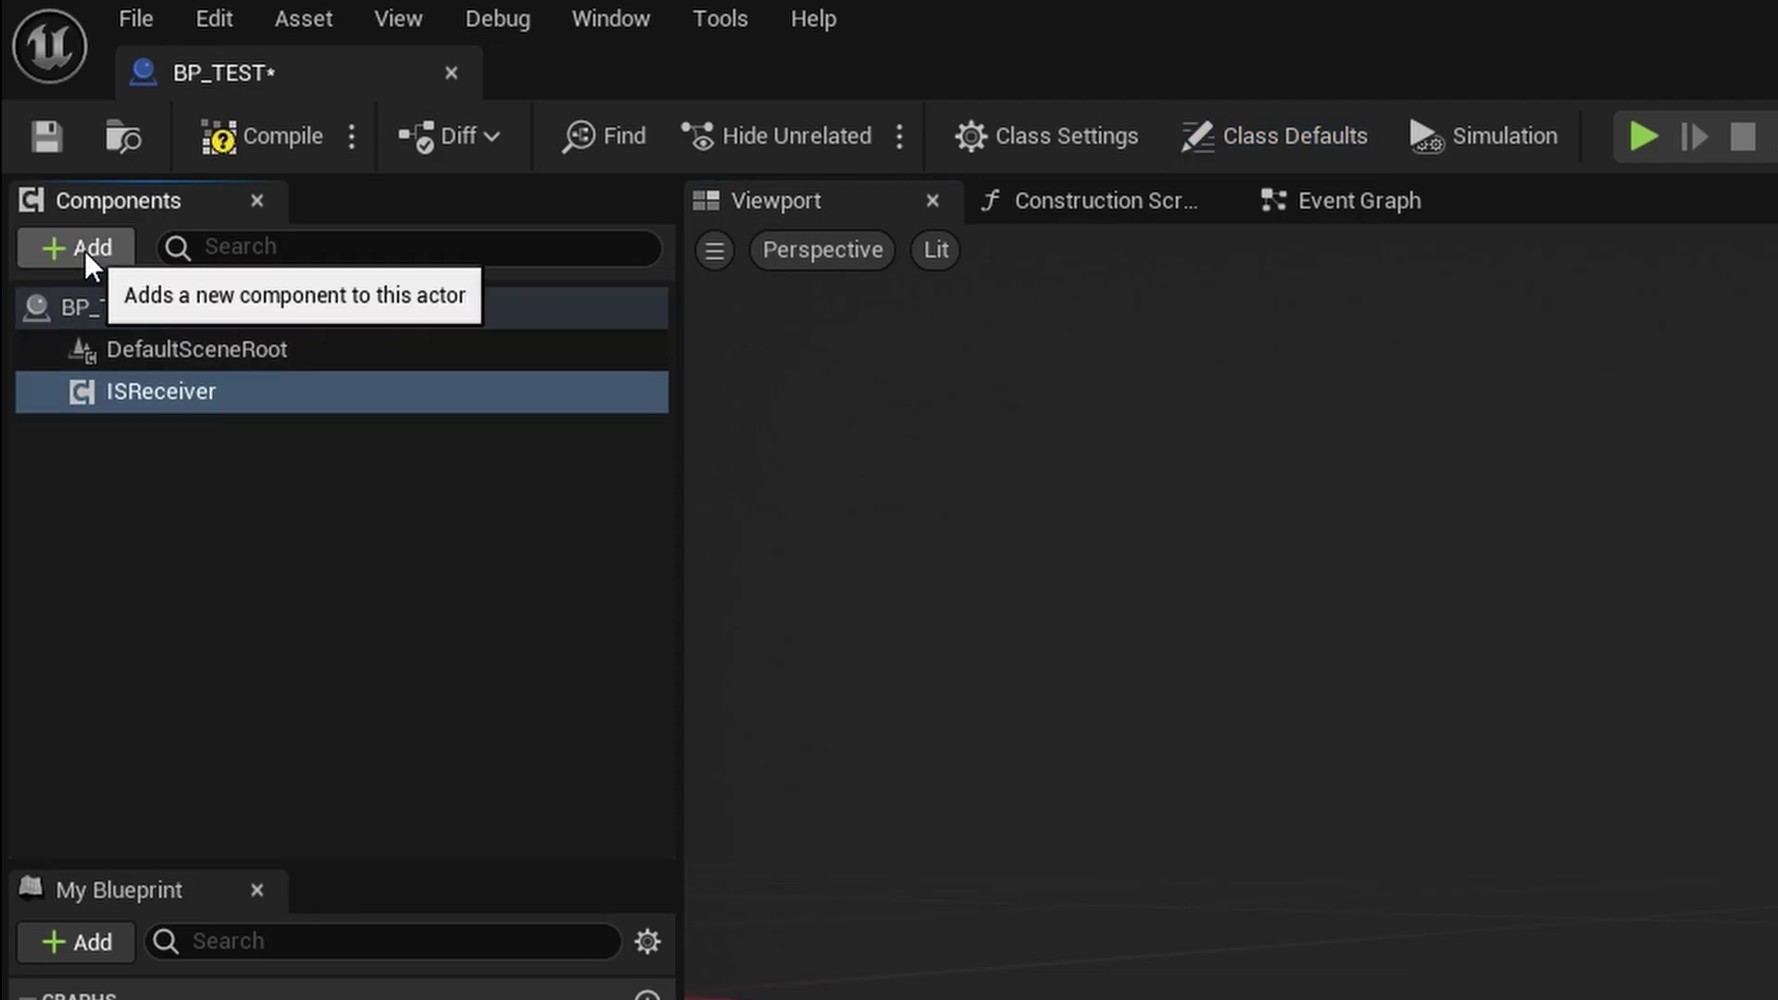
{"action": "type", "text": "Trigge"}
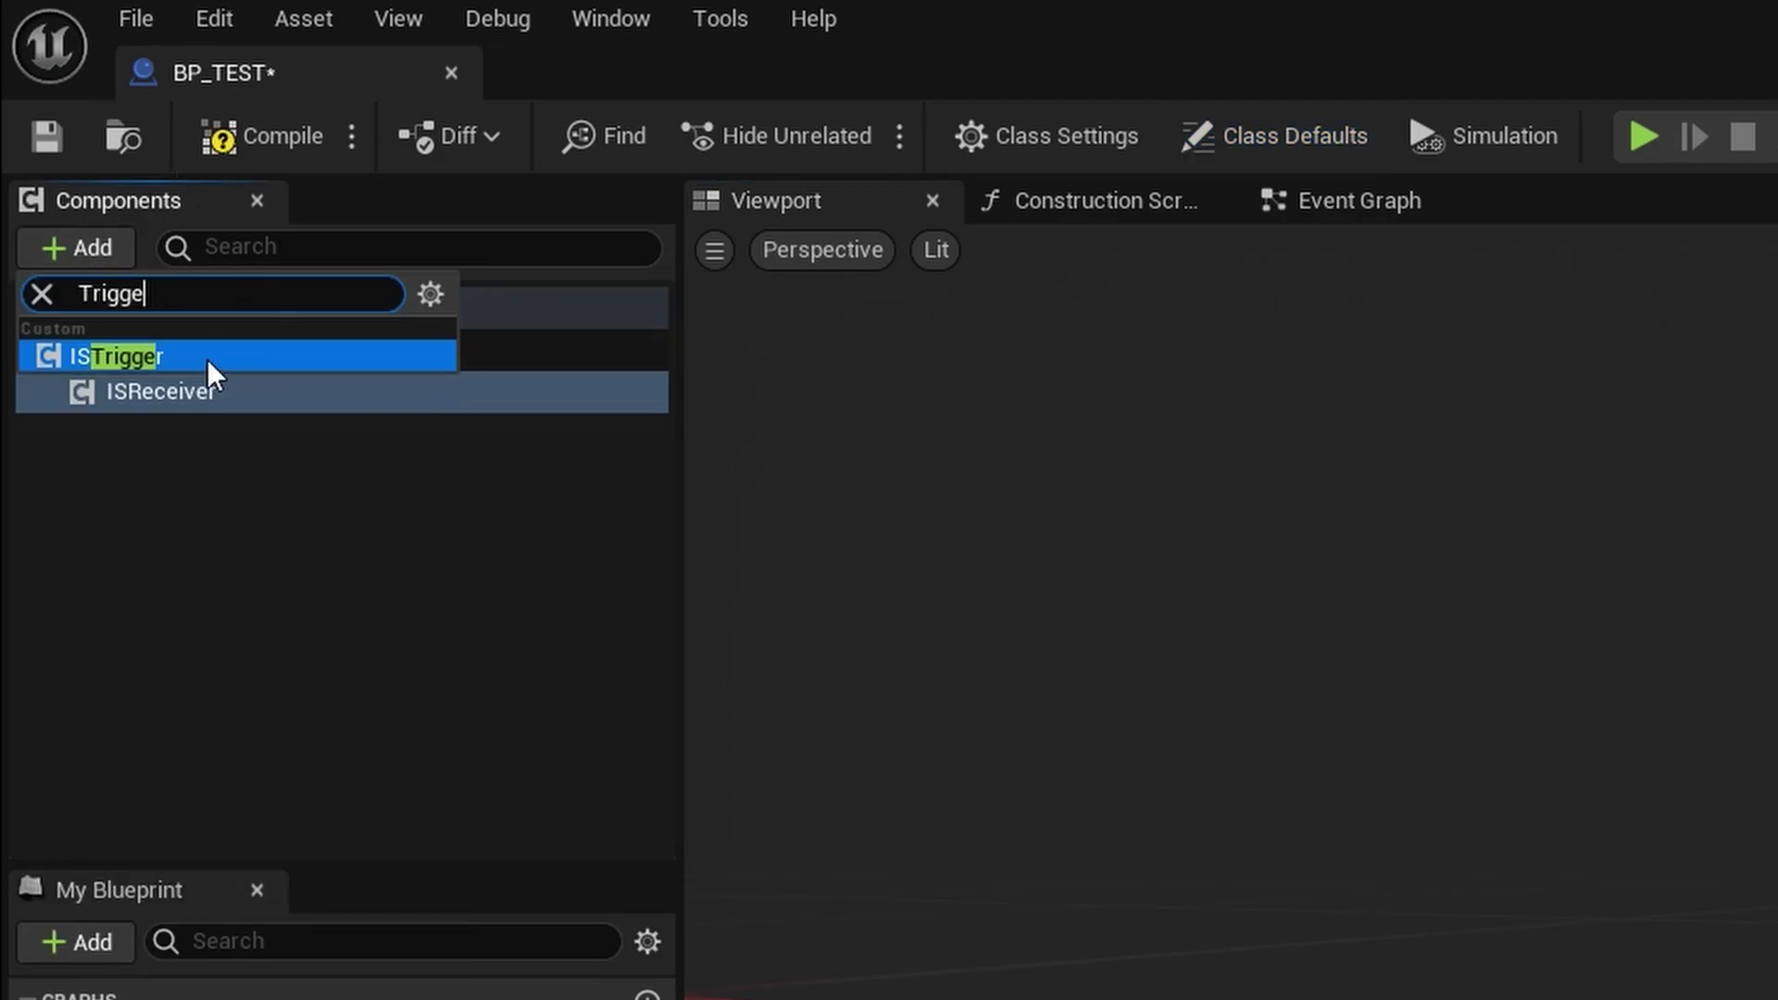
{"action": "left_click", "coordinate": [205, 358]}
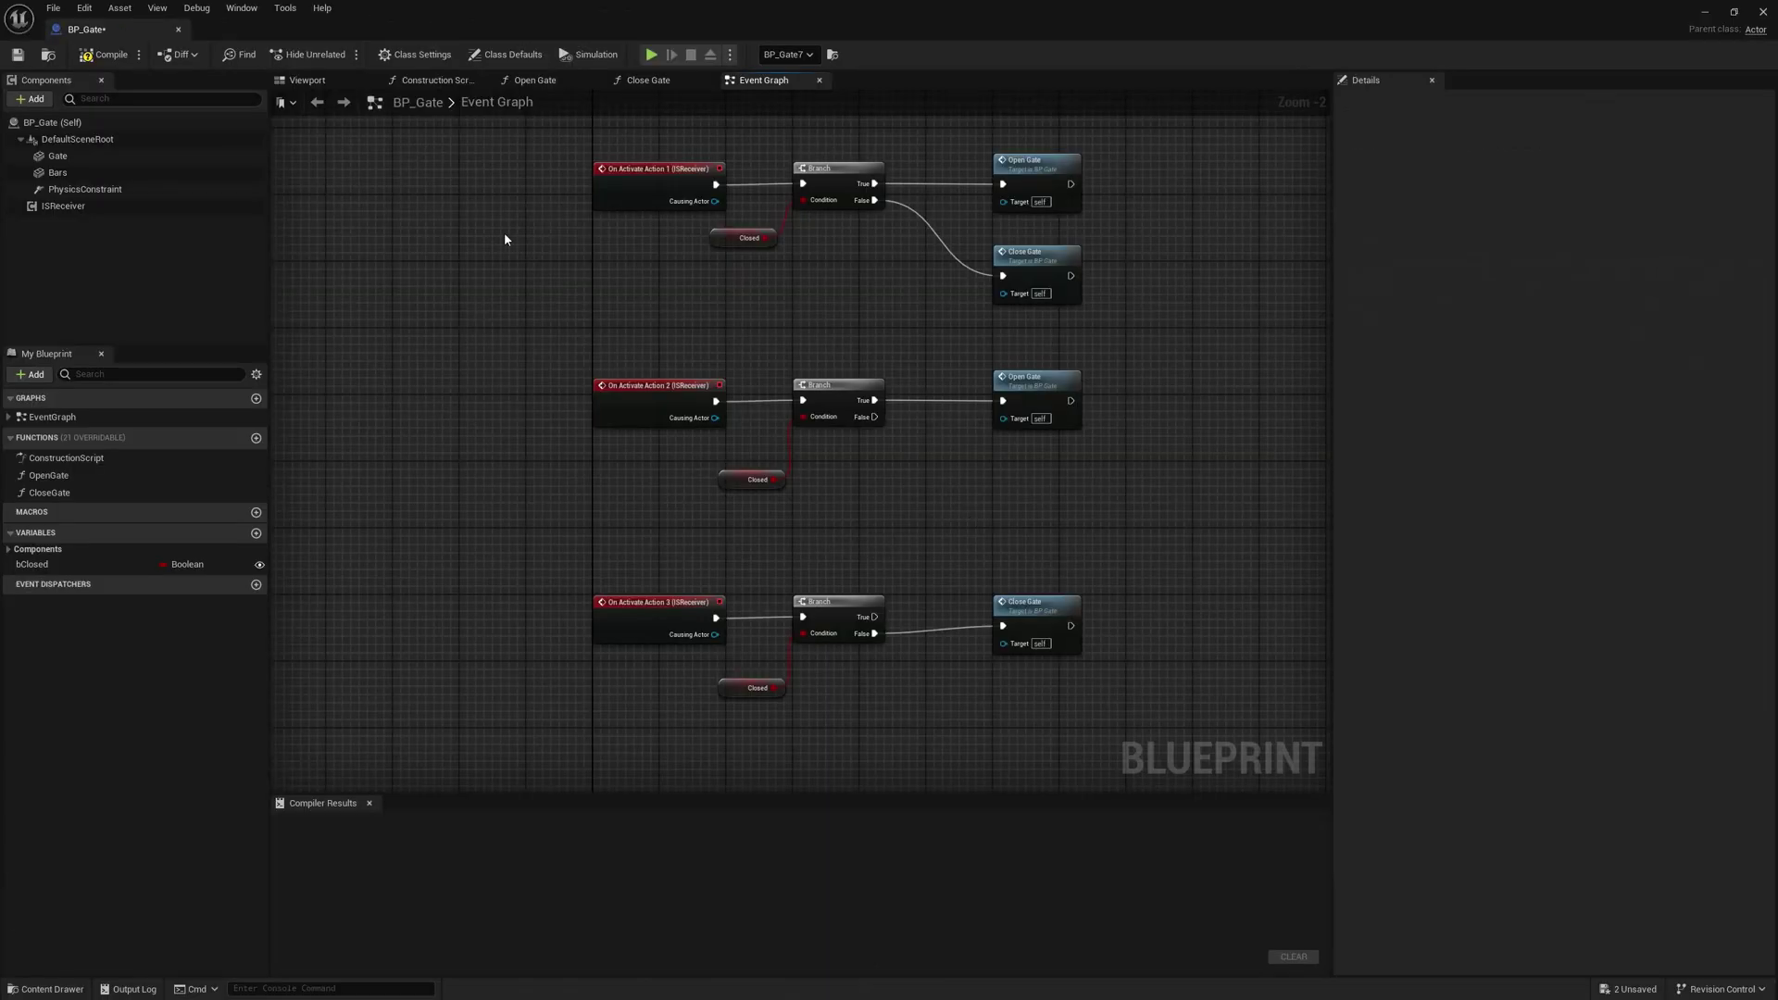
Step: Add the On Activate Action 4 event of the ISReceiver component to BP_Gate's event graph
{"action": "left_click_drag", "start_coordinate": [396, 127], "coordinate": [1165, 614]}
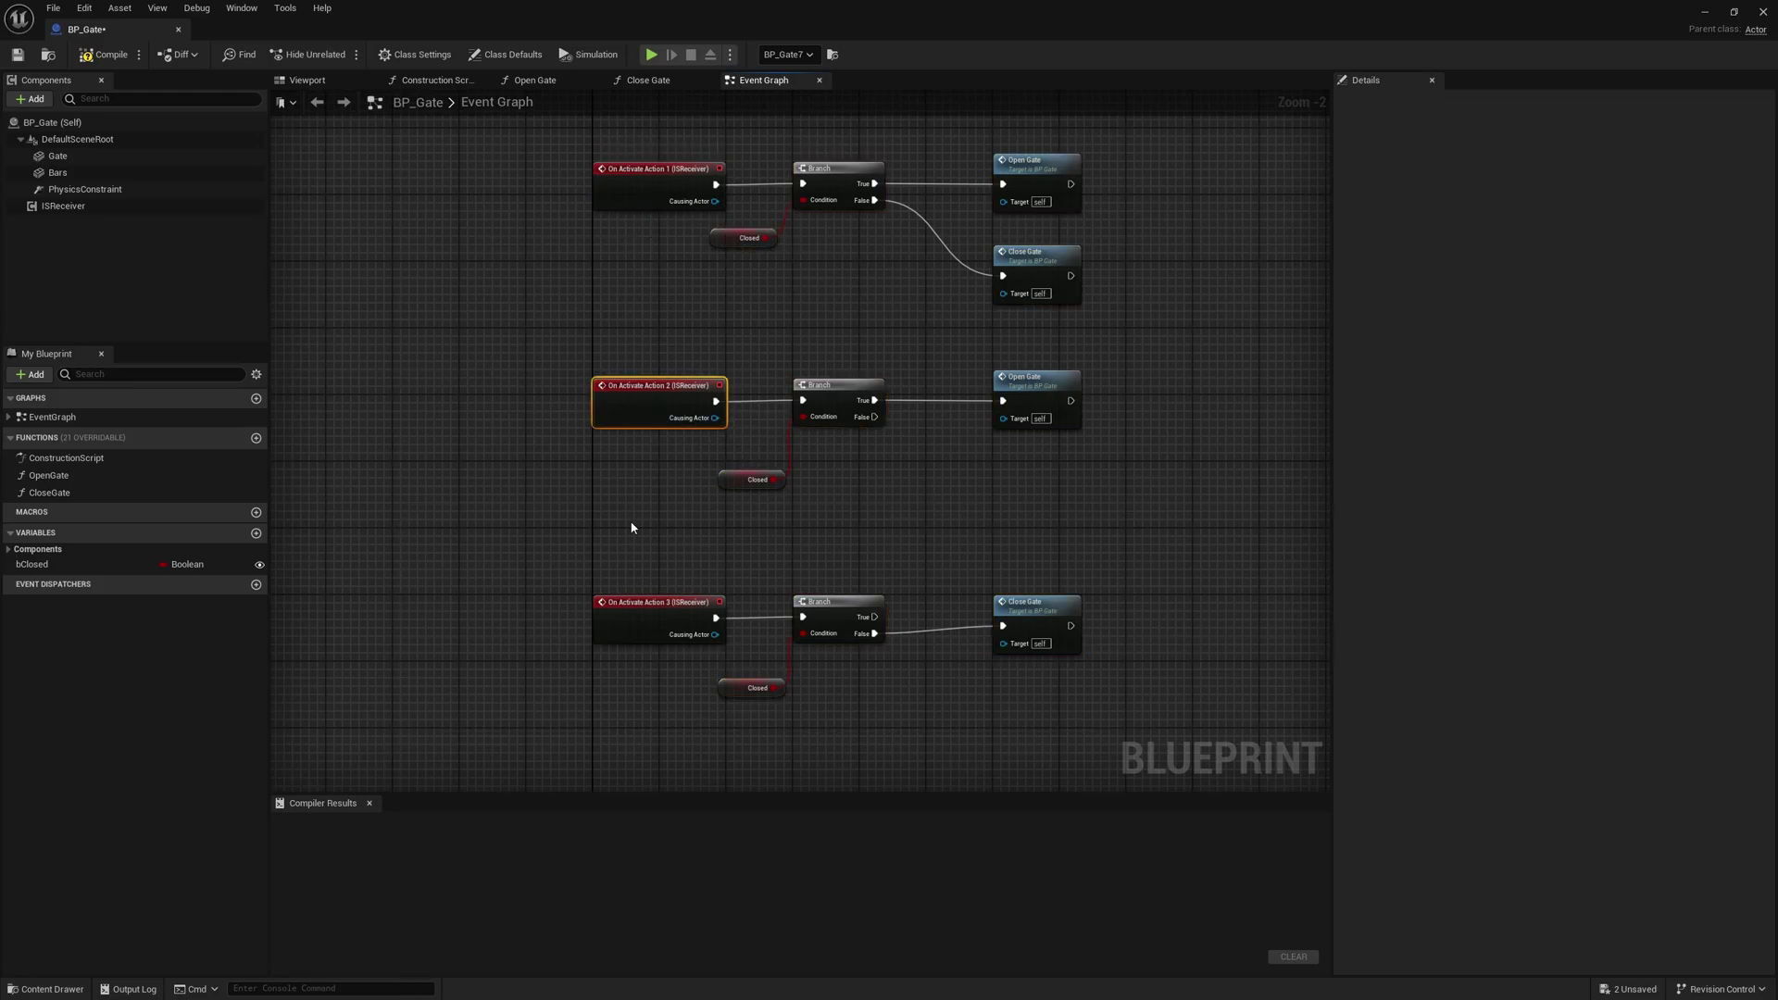
{"action": "left_click", "coordinate": [64, 205]}
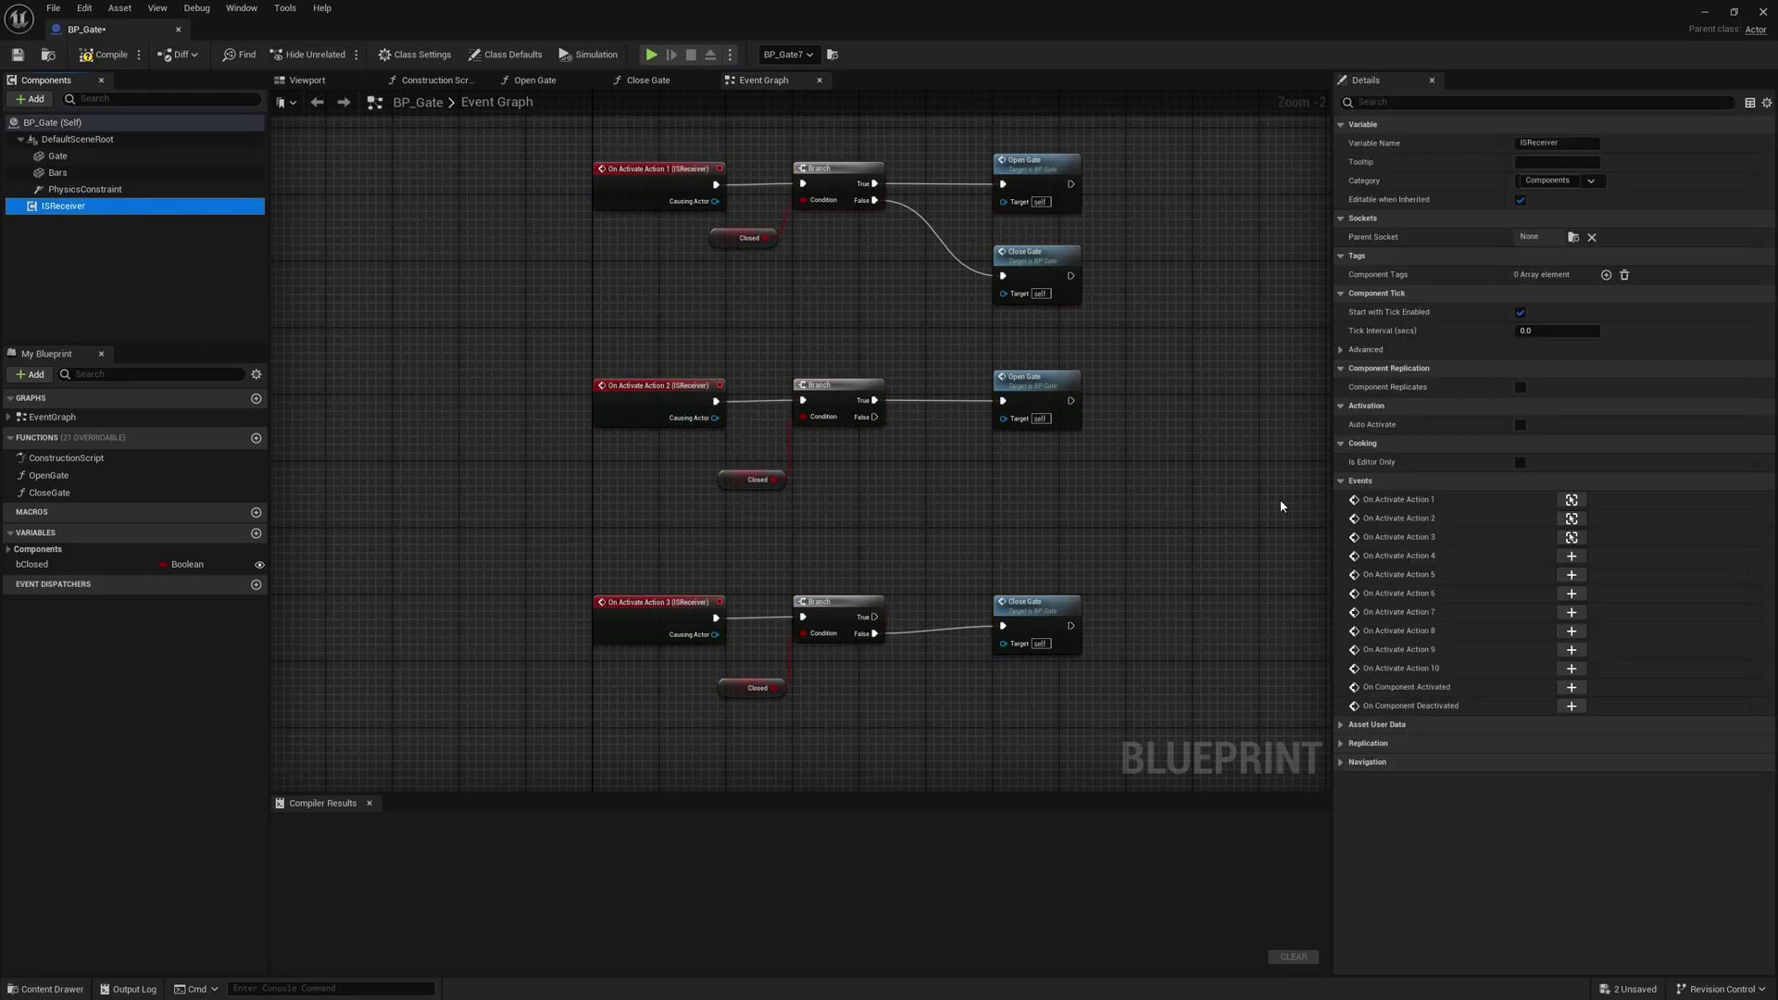
{"action": "left_click", "coordinate": [1572, 558]}
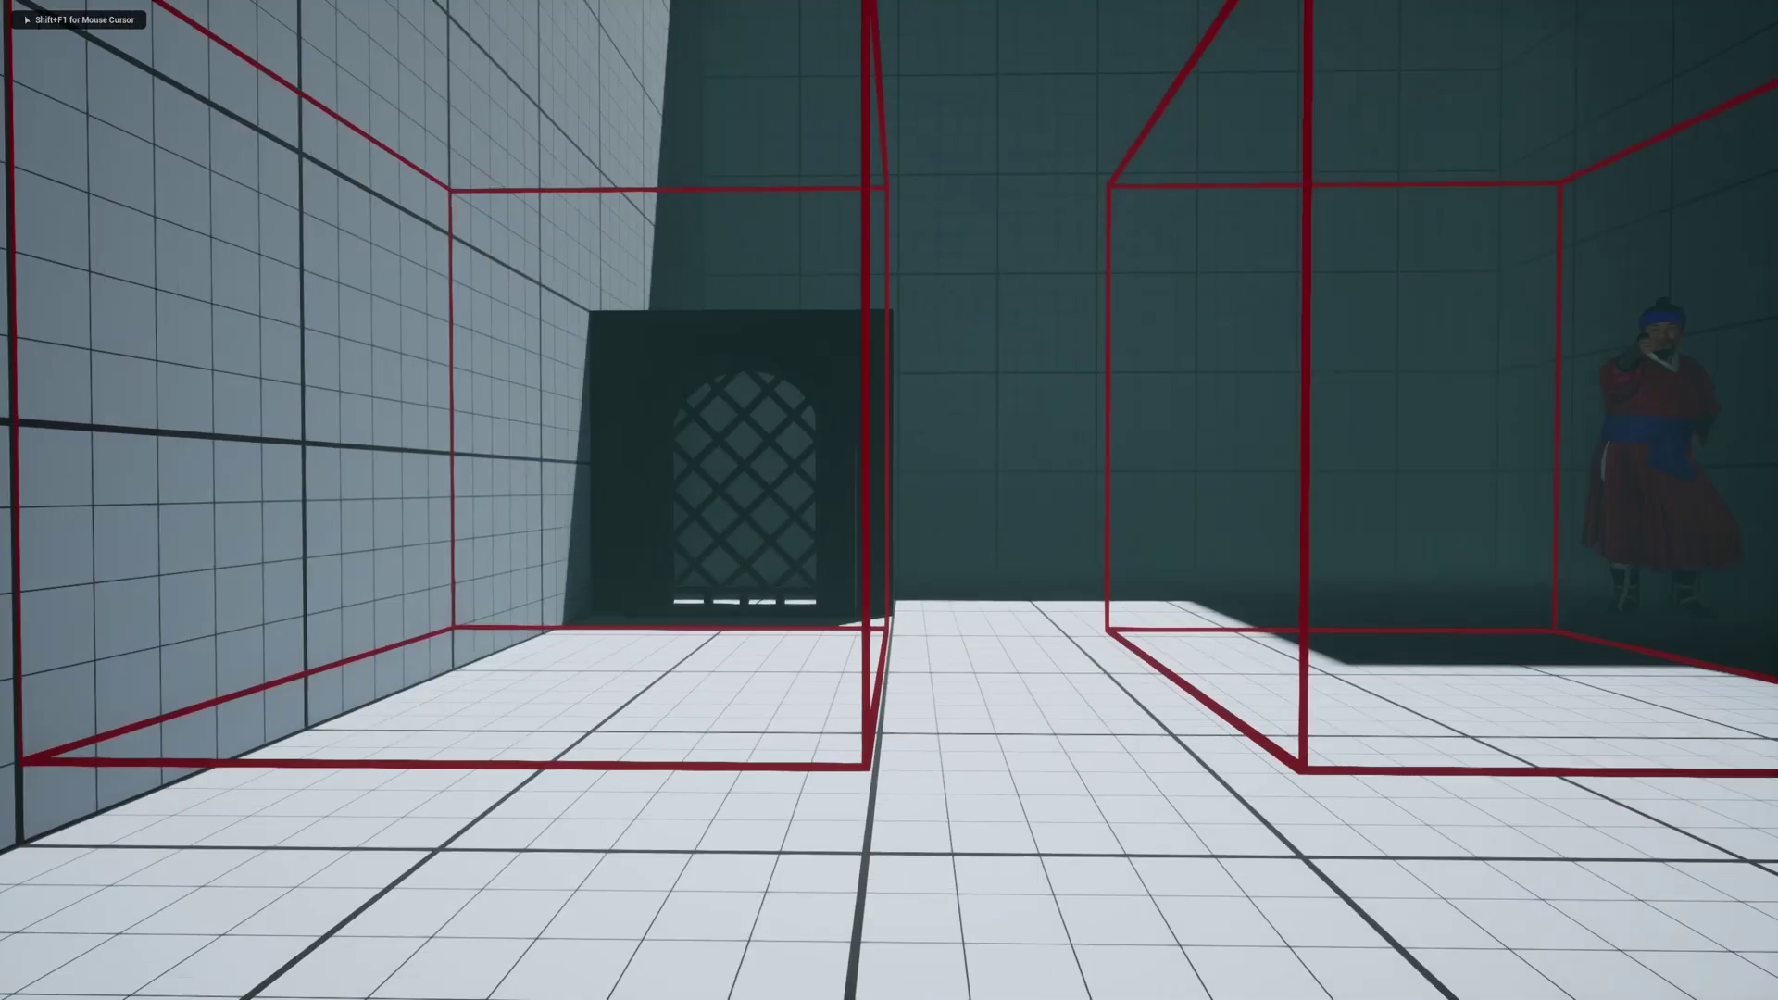
Step: Playtest the two box trigger volumes in front of the gate and the character by walking between them
{"action": "key", "text": "s"}
{"action": "key", "text": "a"}
{"action": "key", "text": "w"}
{"action": "key", "text": "s"}
{"action": "key", "text": "d"}
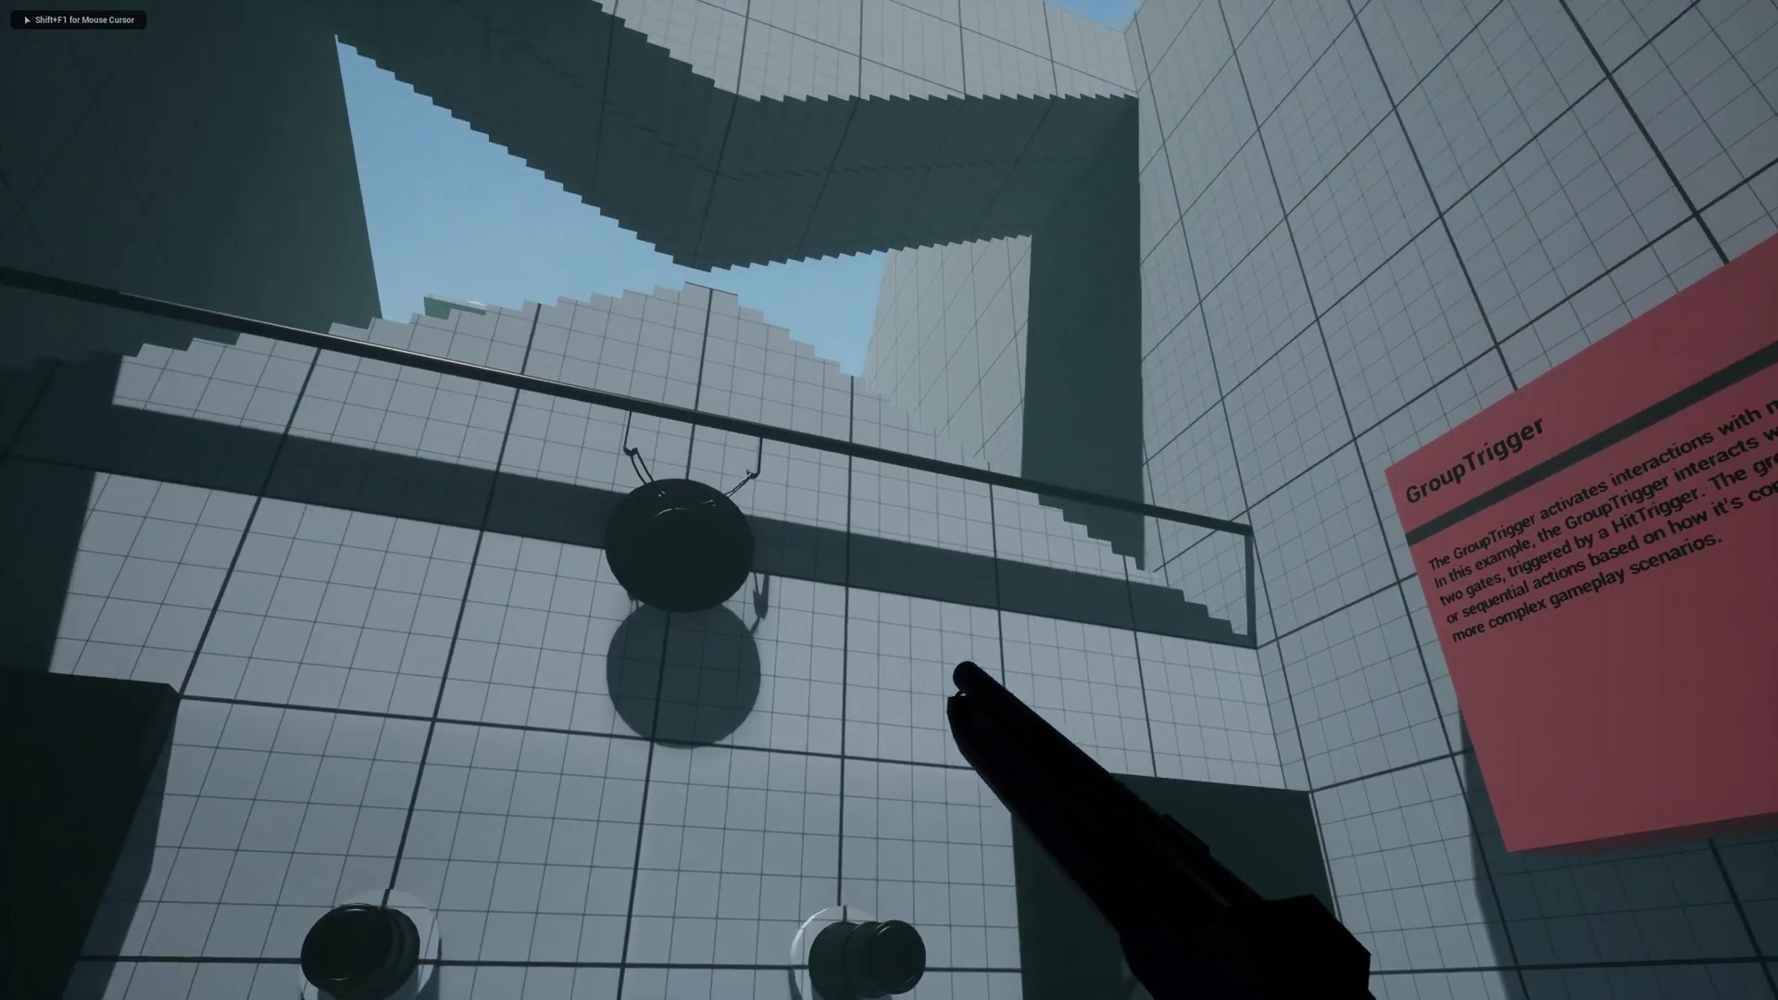
Step: Playtest the GroupTrigger setup by shooting the hanging round target above the two cannons twice
{"action": "left_click", "coordinate": [889, 500]}
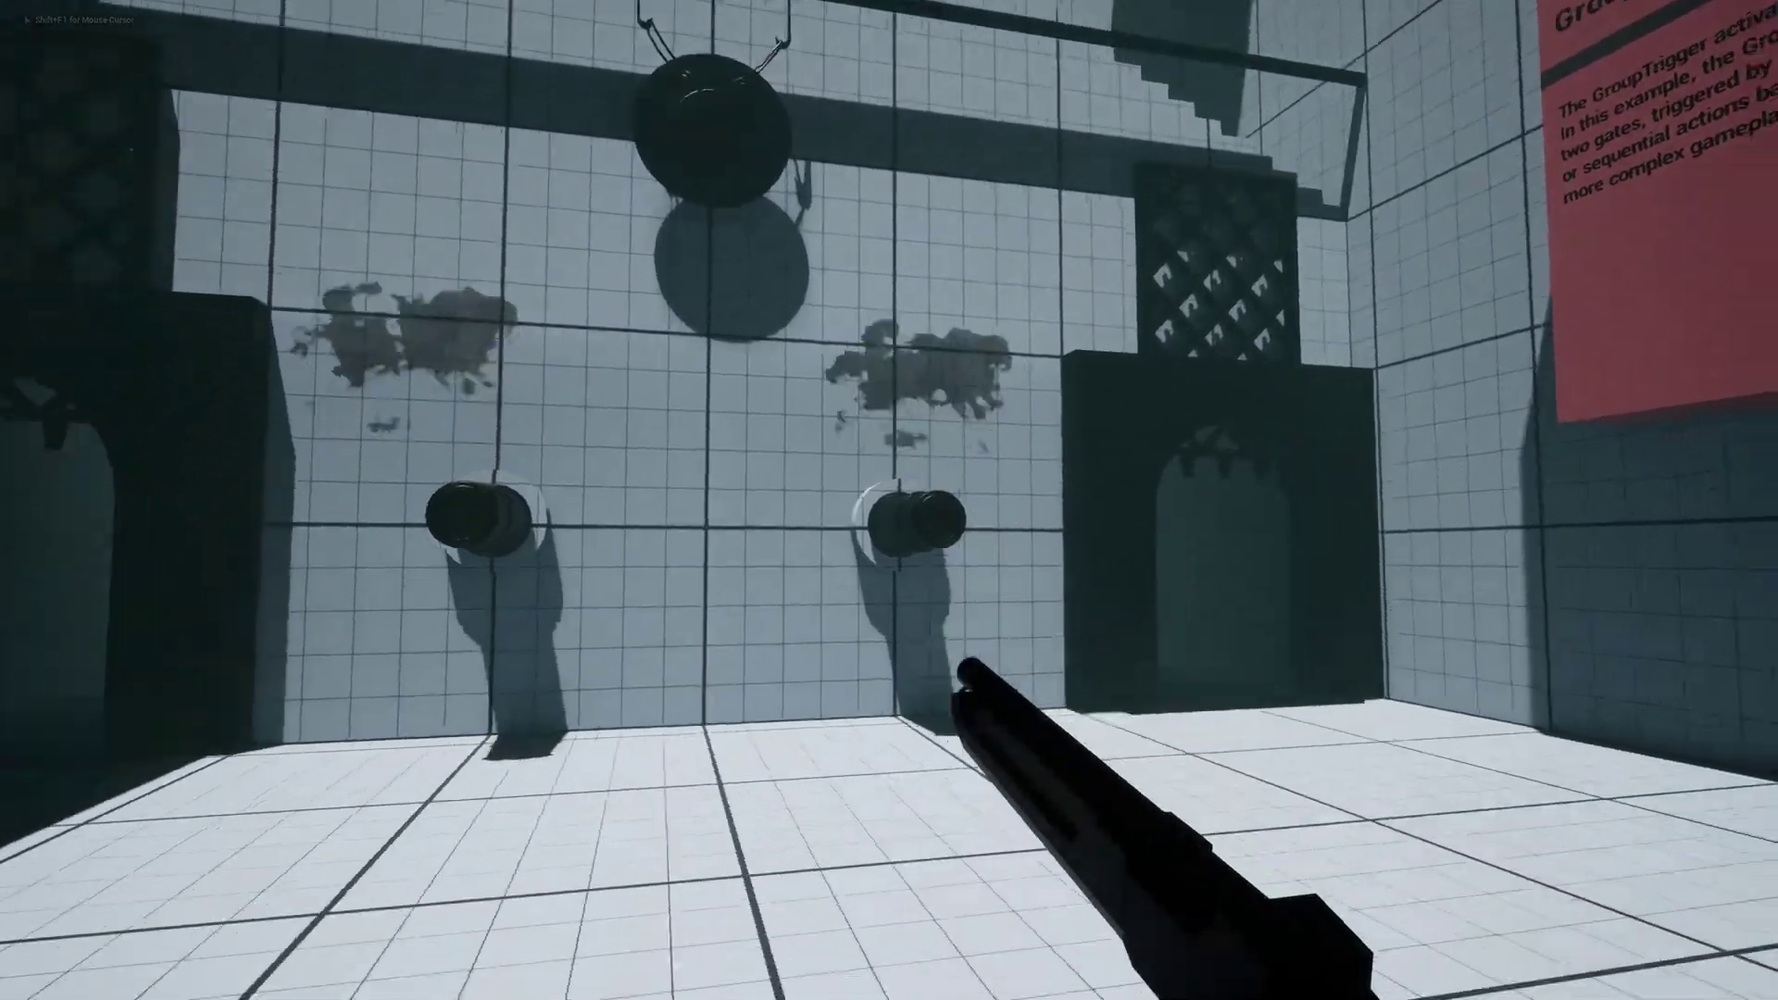
{"action": "key", "text": "d"}
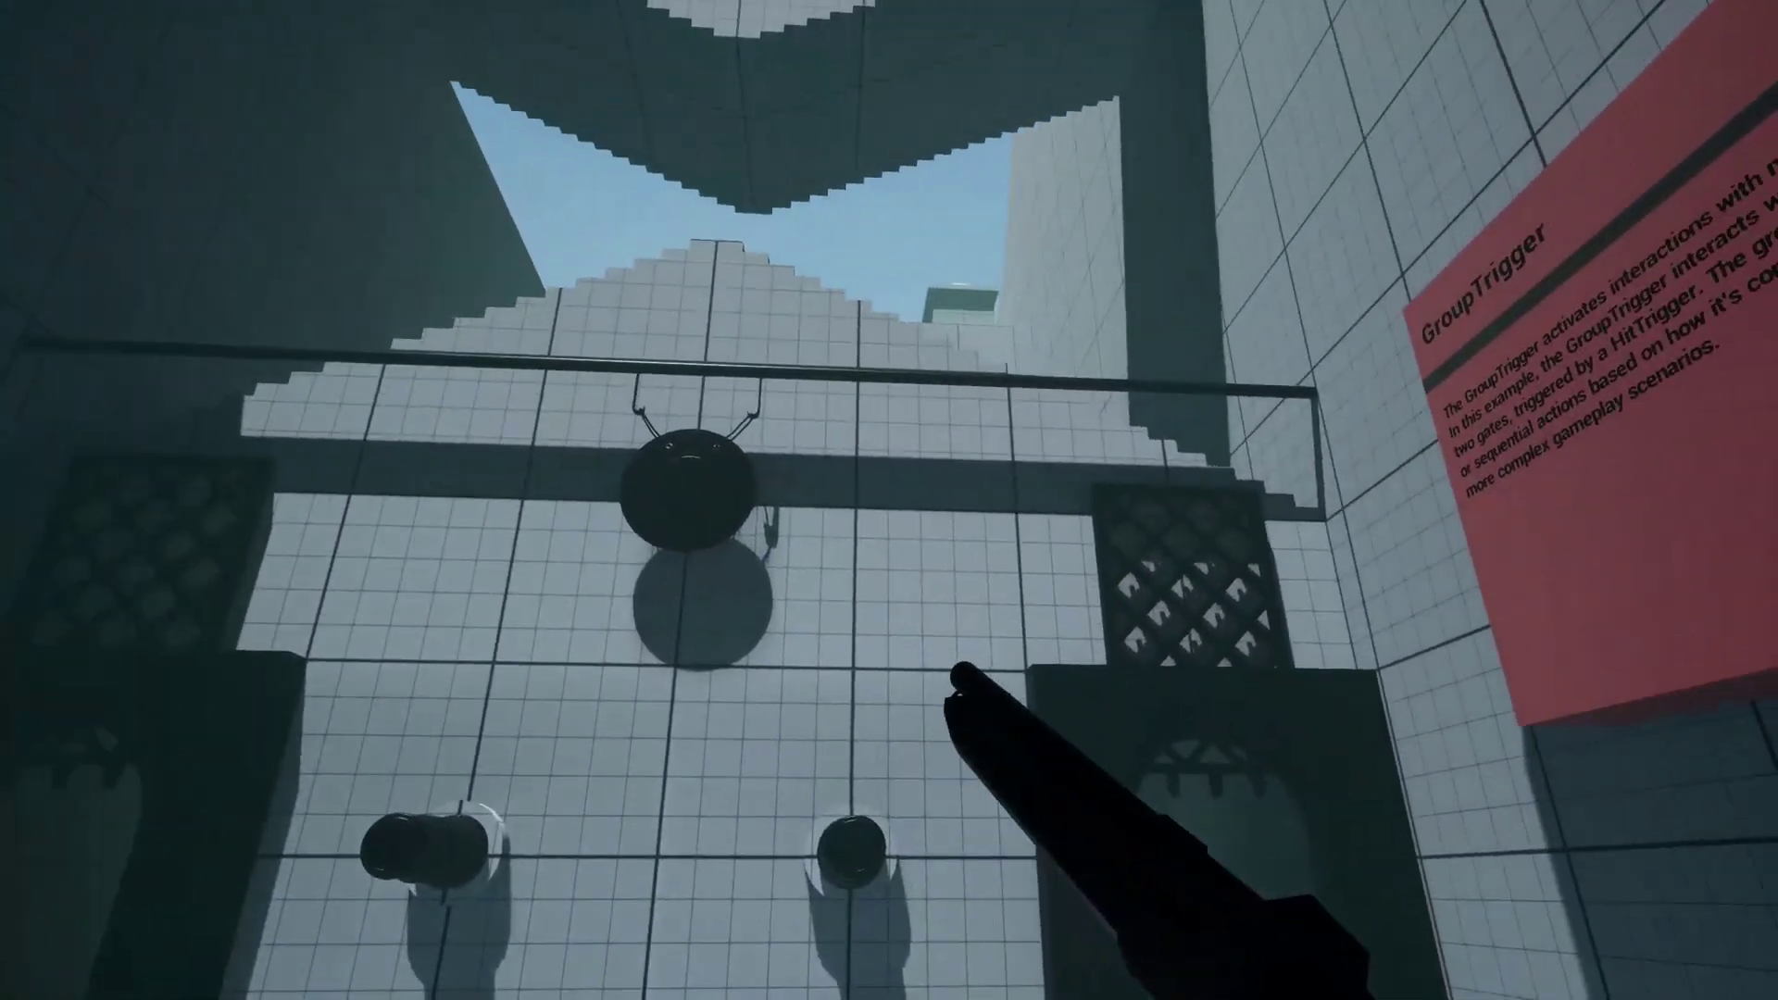
{"action": "left_click", "coordinate": [889, 501]}
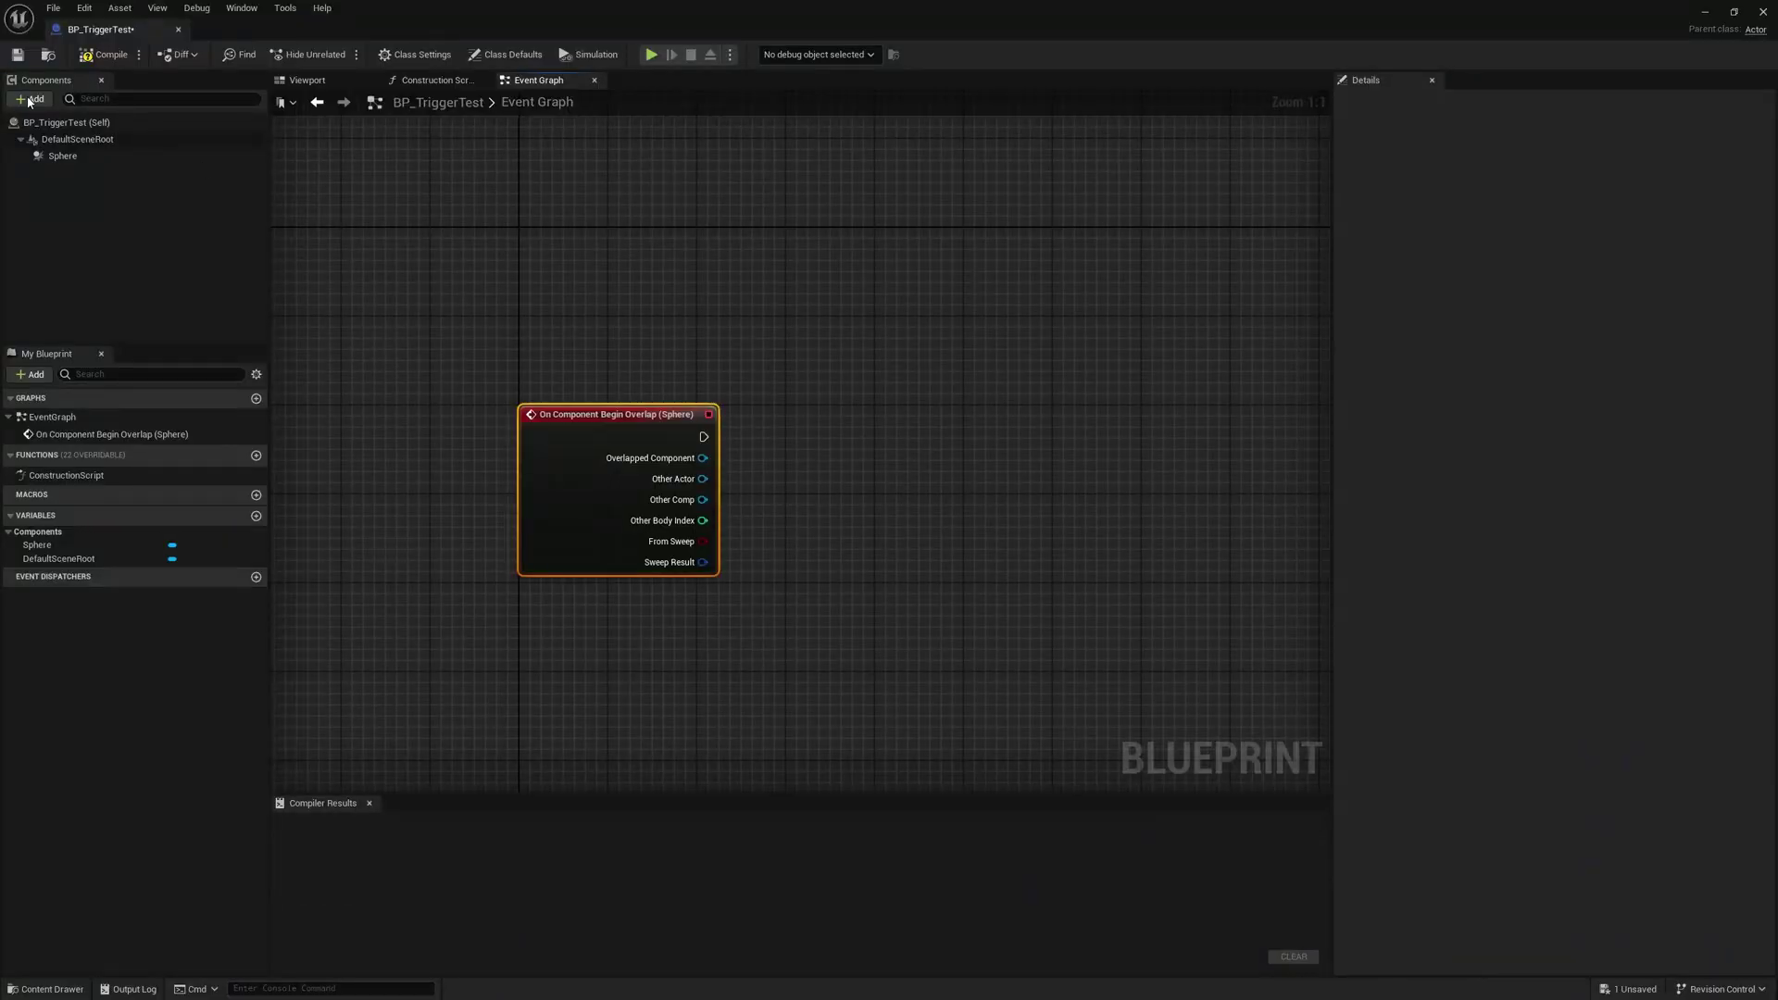
Step: Add an ISTrigger component to BP_TriggerTest and create an Activate Interactions call on it in the event graph
{"action": "left_click", "coordinate": [30, 98]}
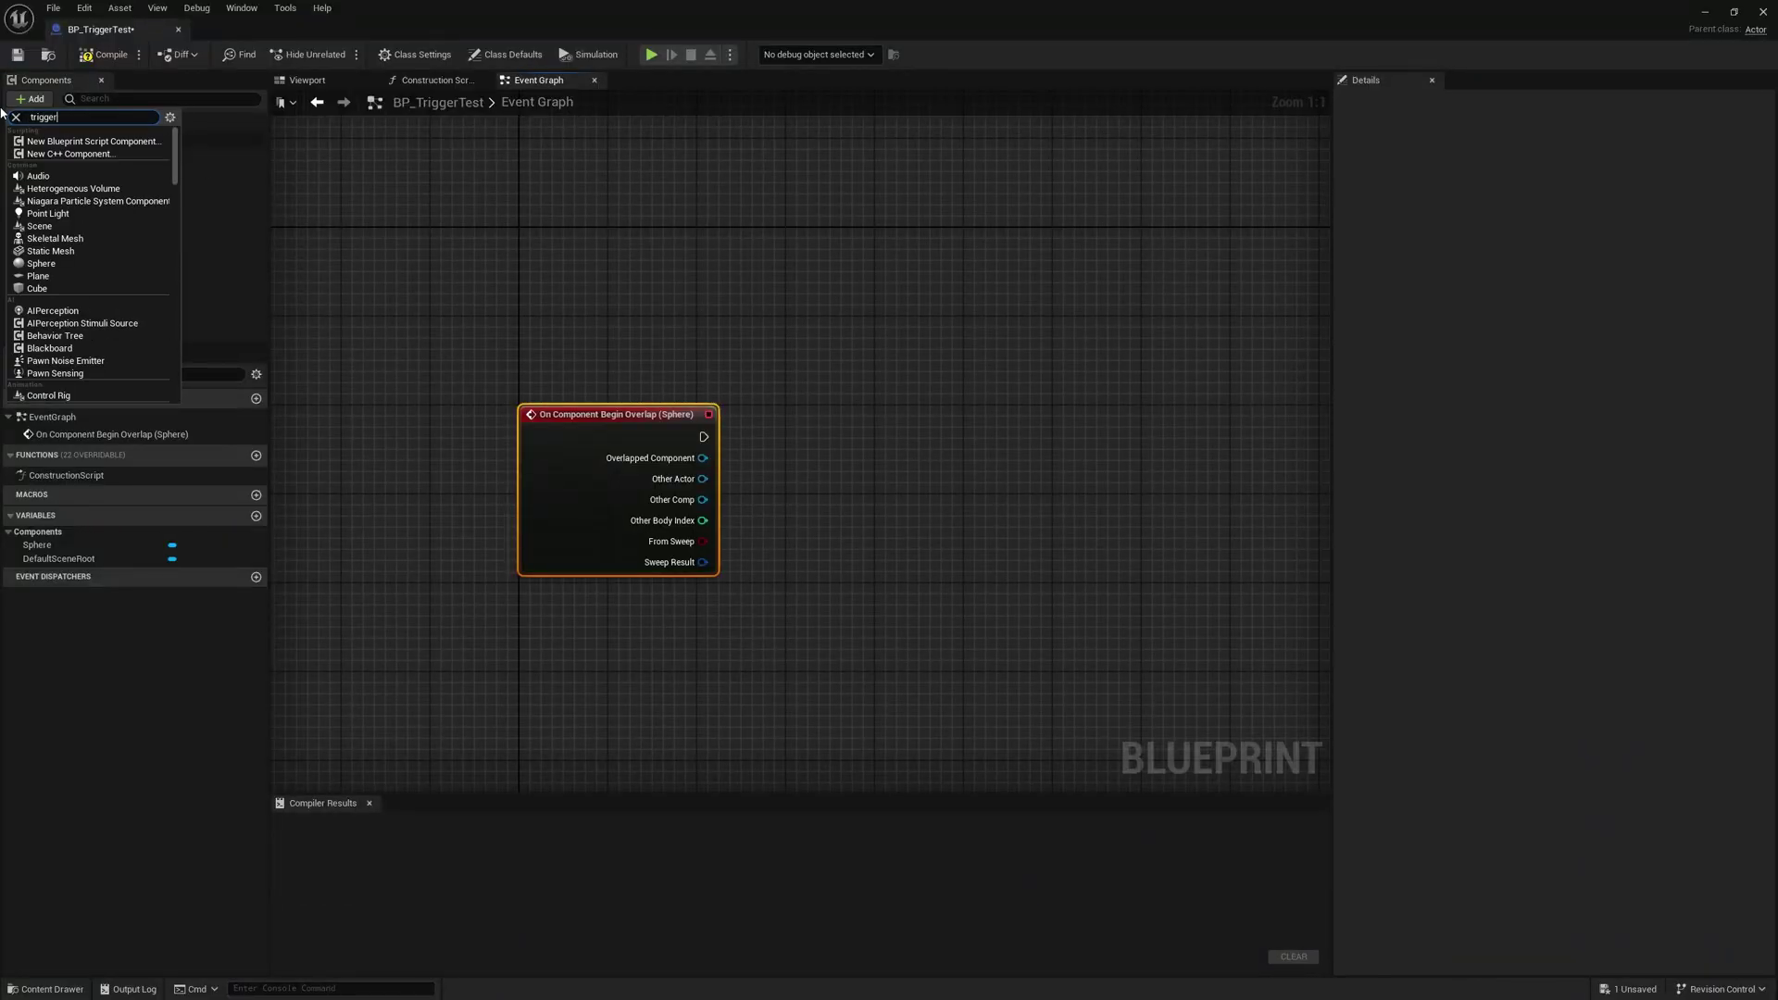
{"action": "left_click", "coordinate": [71, 147]}
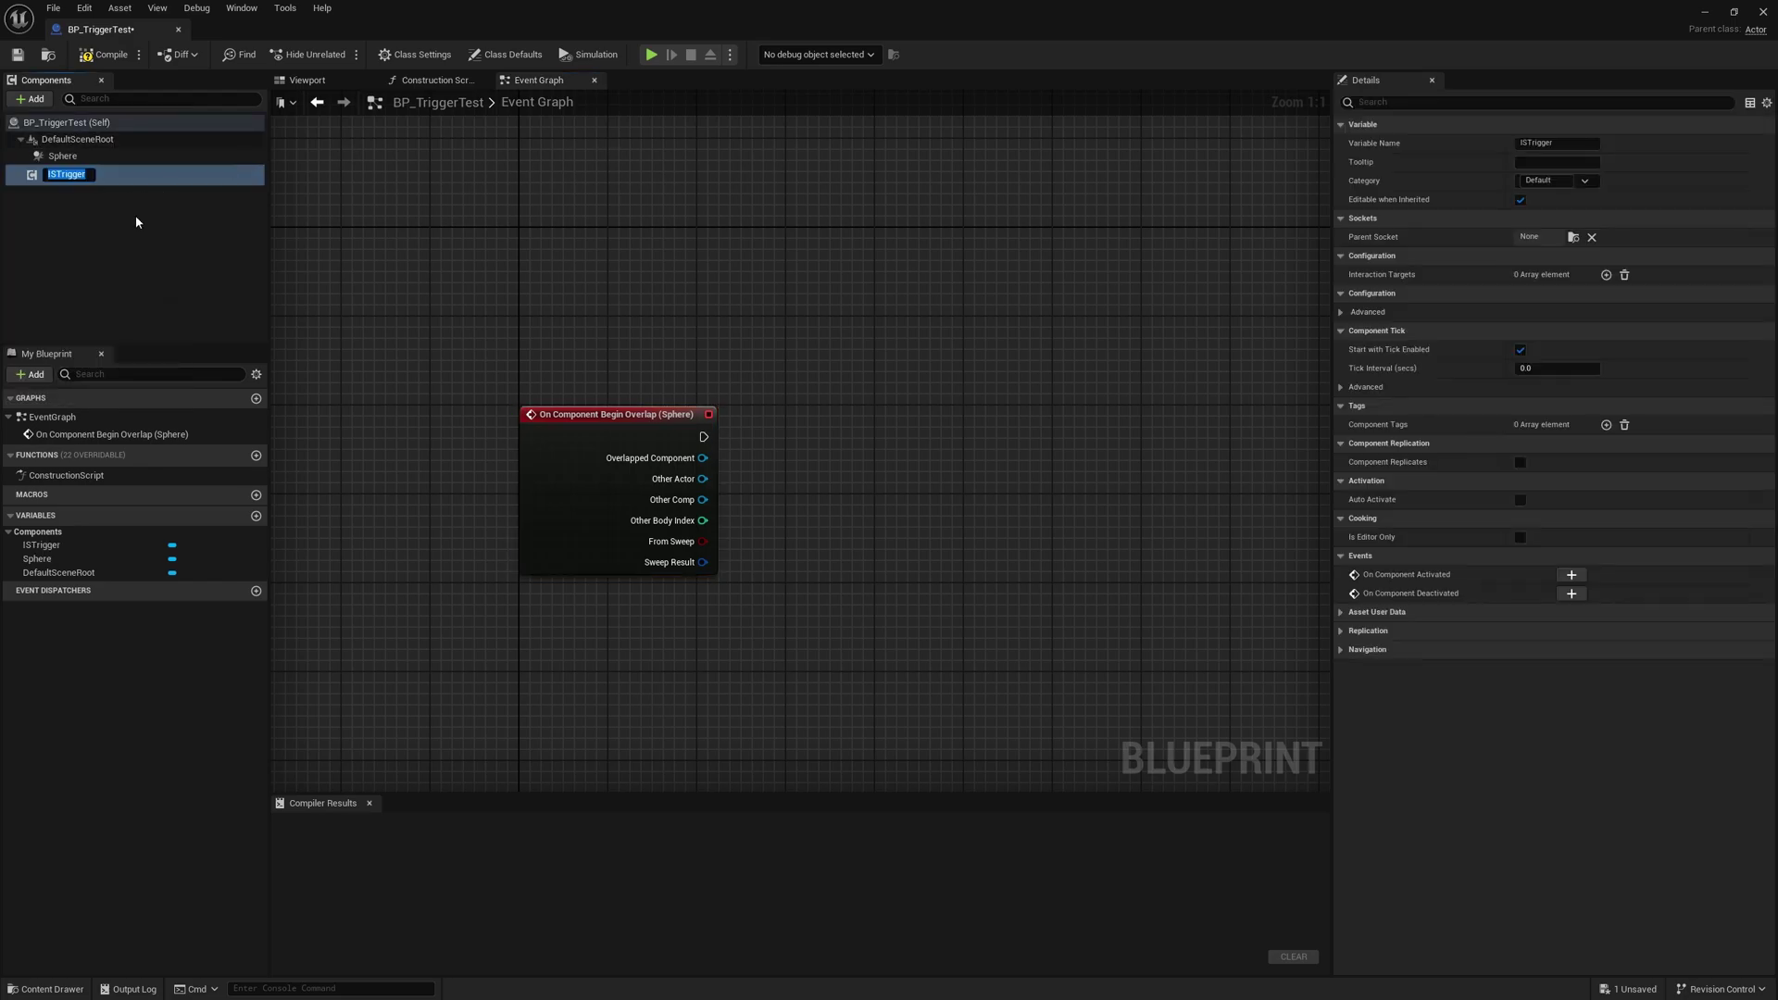
{"action": "left_click_drag", "start_coordinate": [847, 513], "coordinate": [947, 476]}
{"action": "type", "text": "activate"}
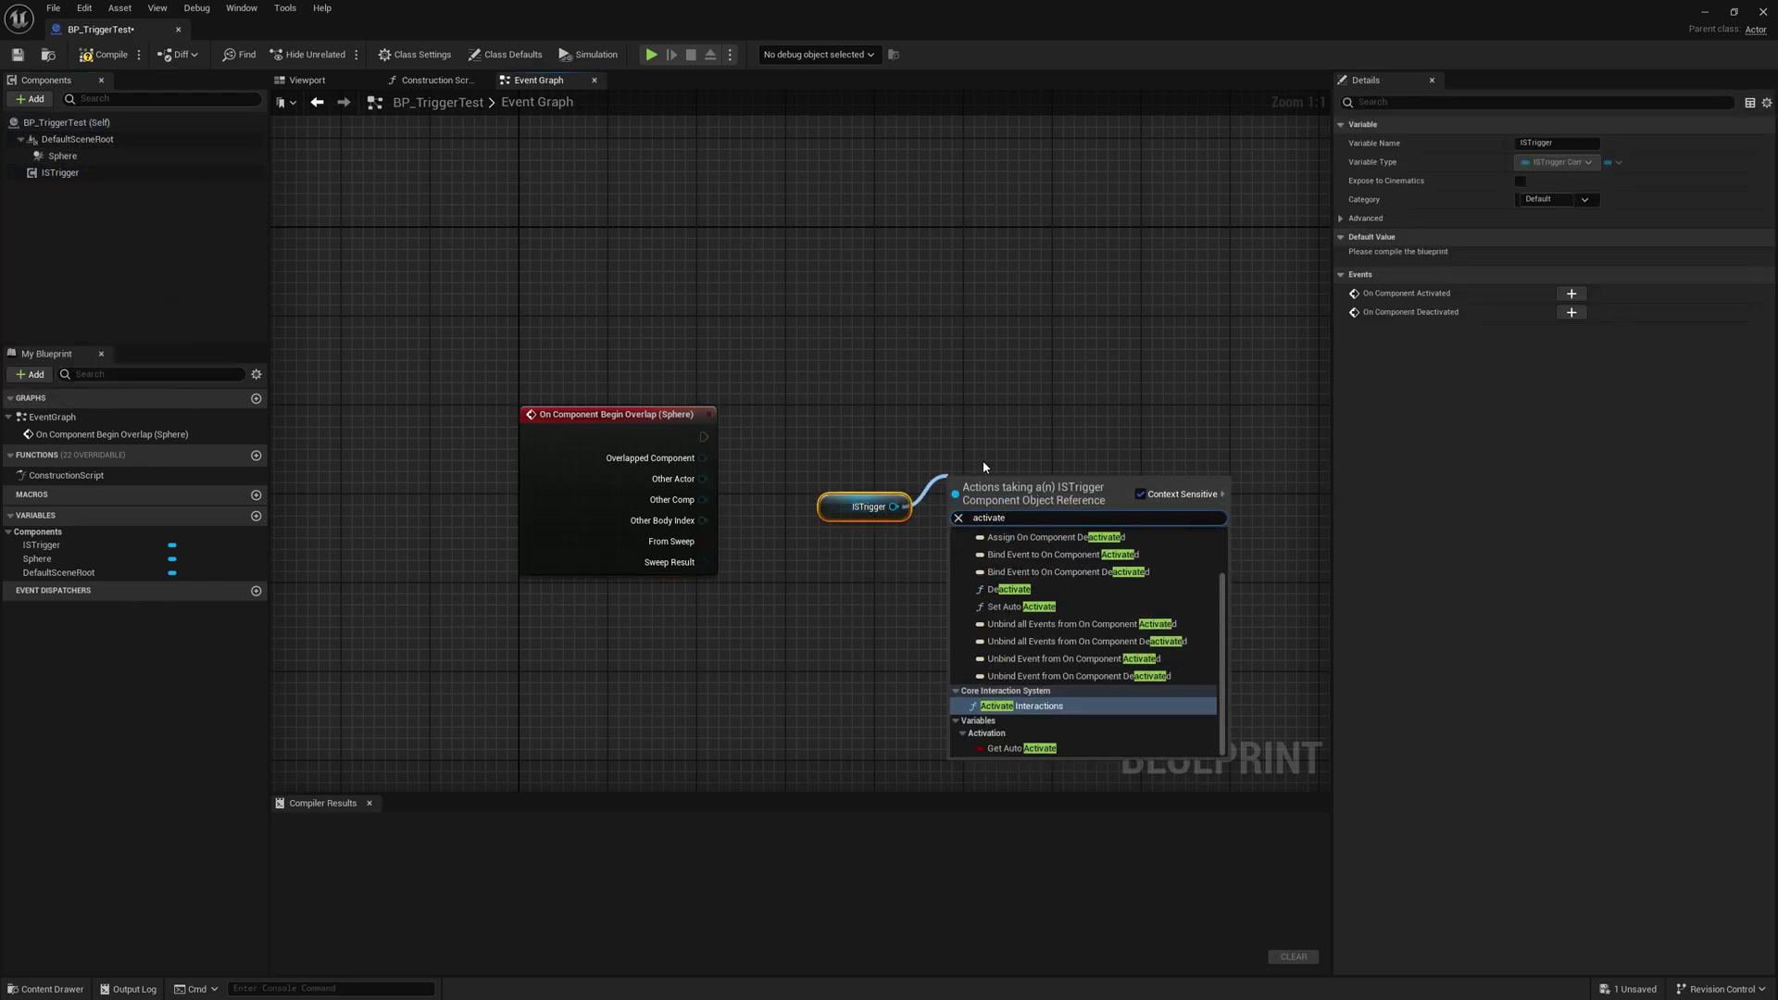
{"action": "type", "text": " inter"}
{"action": "key", "text": "Return"}
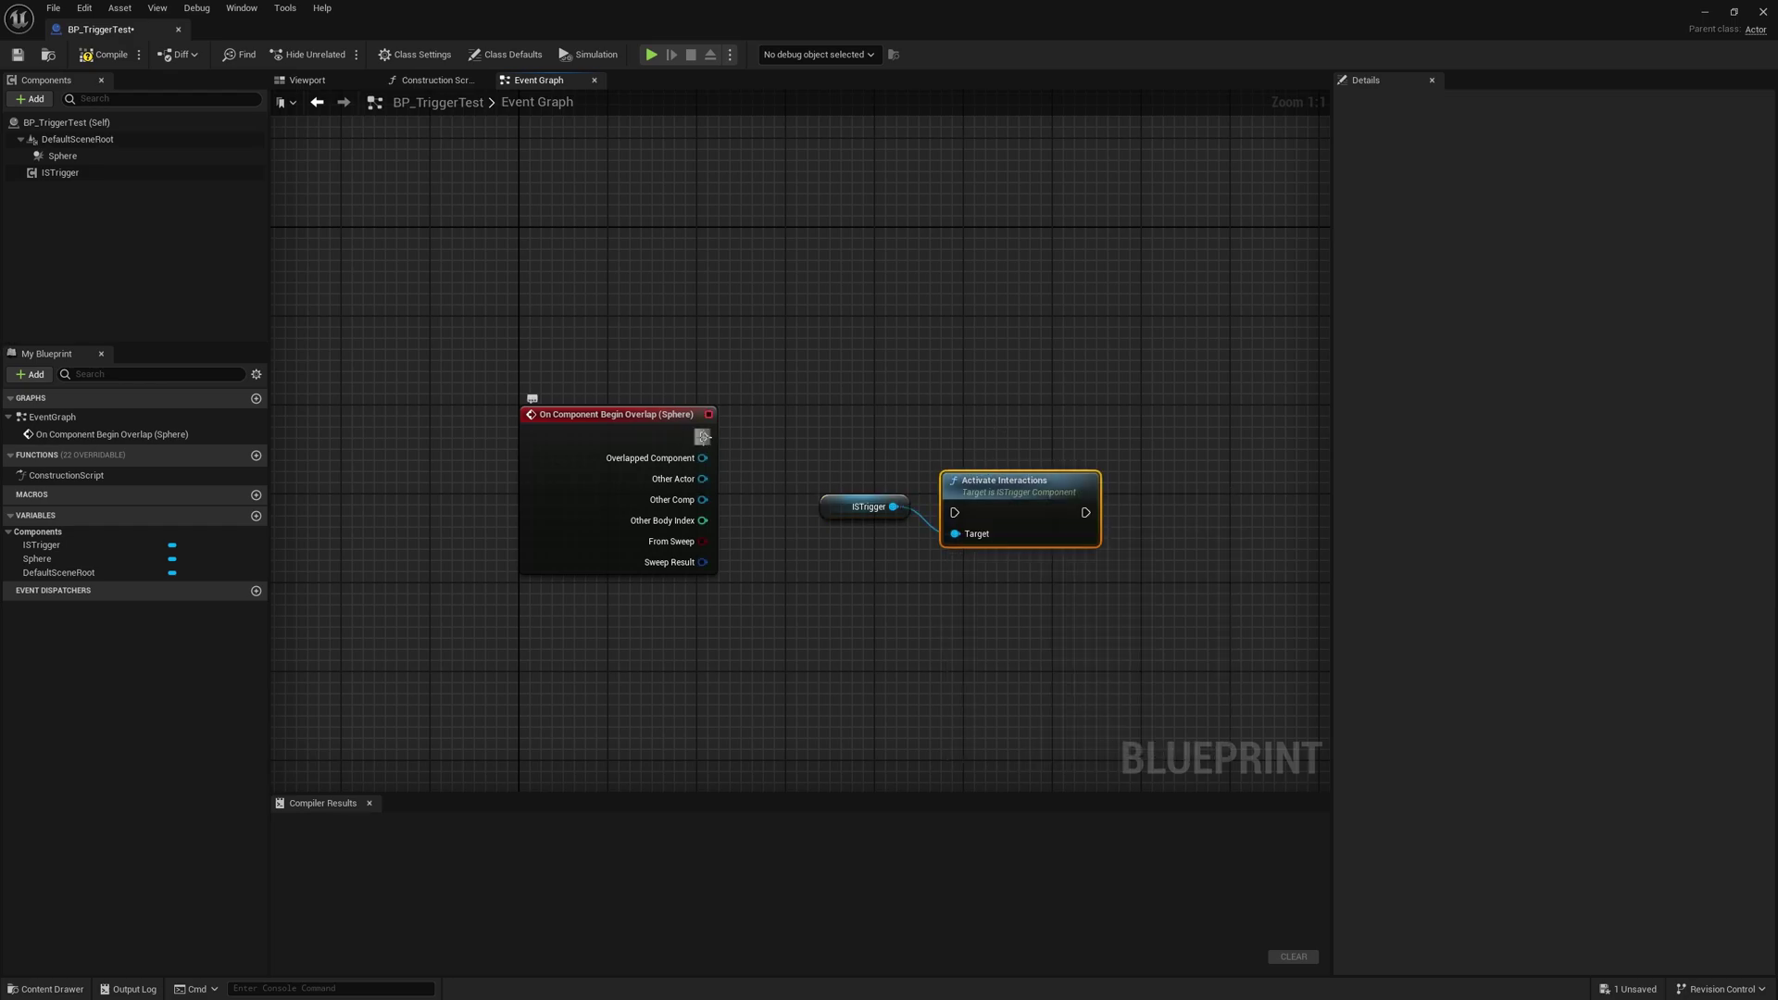
Step: Connect the sphere's On Component Begin Overlap event to Activate Interactions, align the node with the event, and compile the blueprint
{"action": "left_click_drag", "start_coordinate": [964, 516], "coordinate": [963, 515]}
{"action": "left_click_drag", "start_coordinate": [973, 491], "coordinate": [983, 413]}
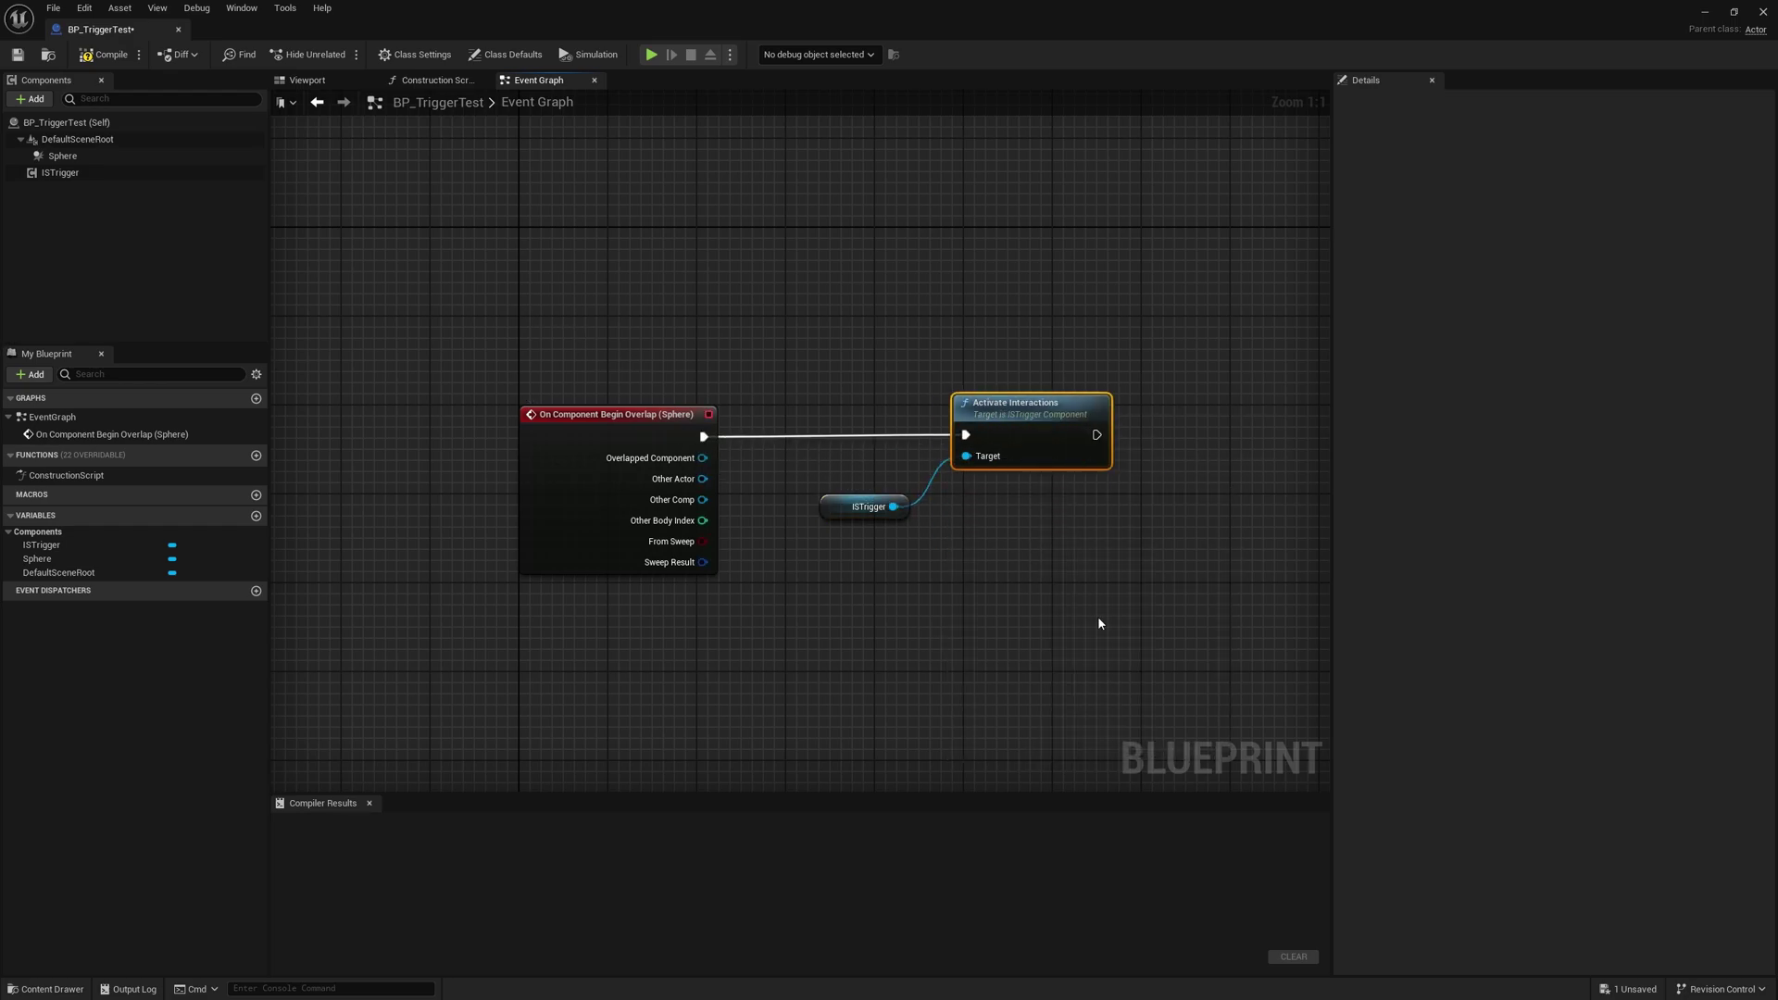
{"action": "key", "text": "ctrl+a"}
{"action": "left_click", "coordinate": [111, 57]}
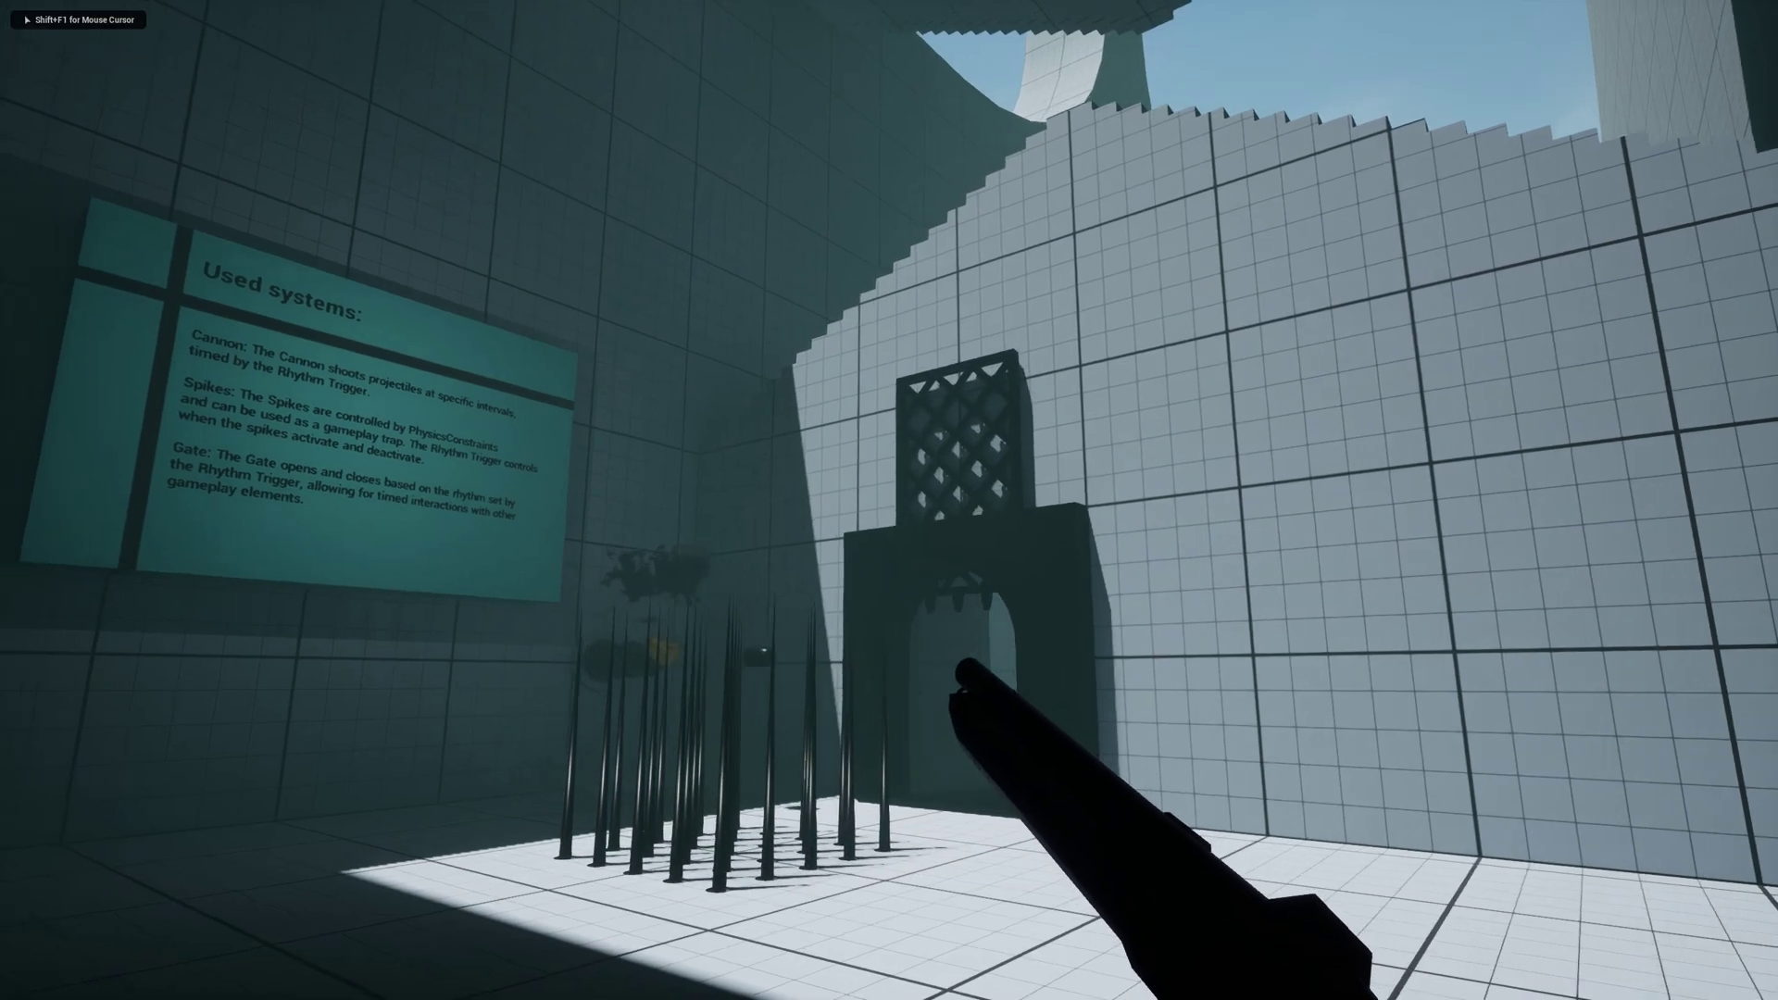
Step: Open the Triggers folder in the Core Interaction System blueprints and select BP_RhythmTrigger
{"action": "key", "text": "w"}
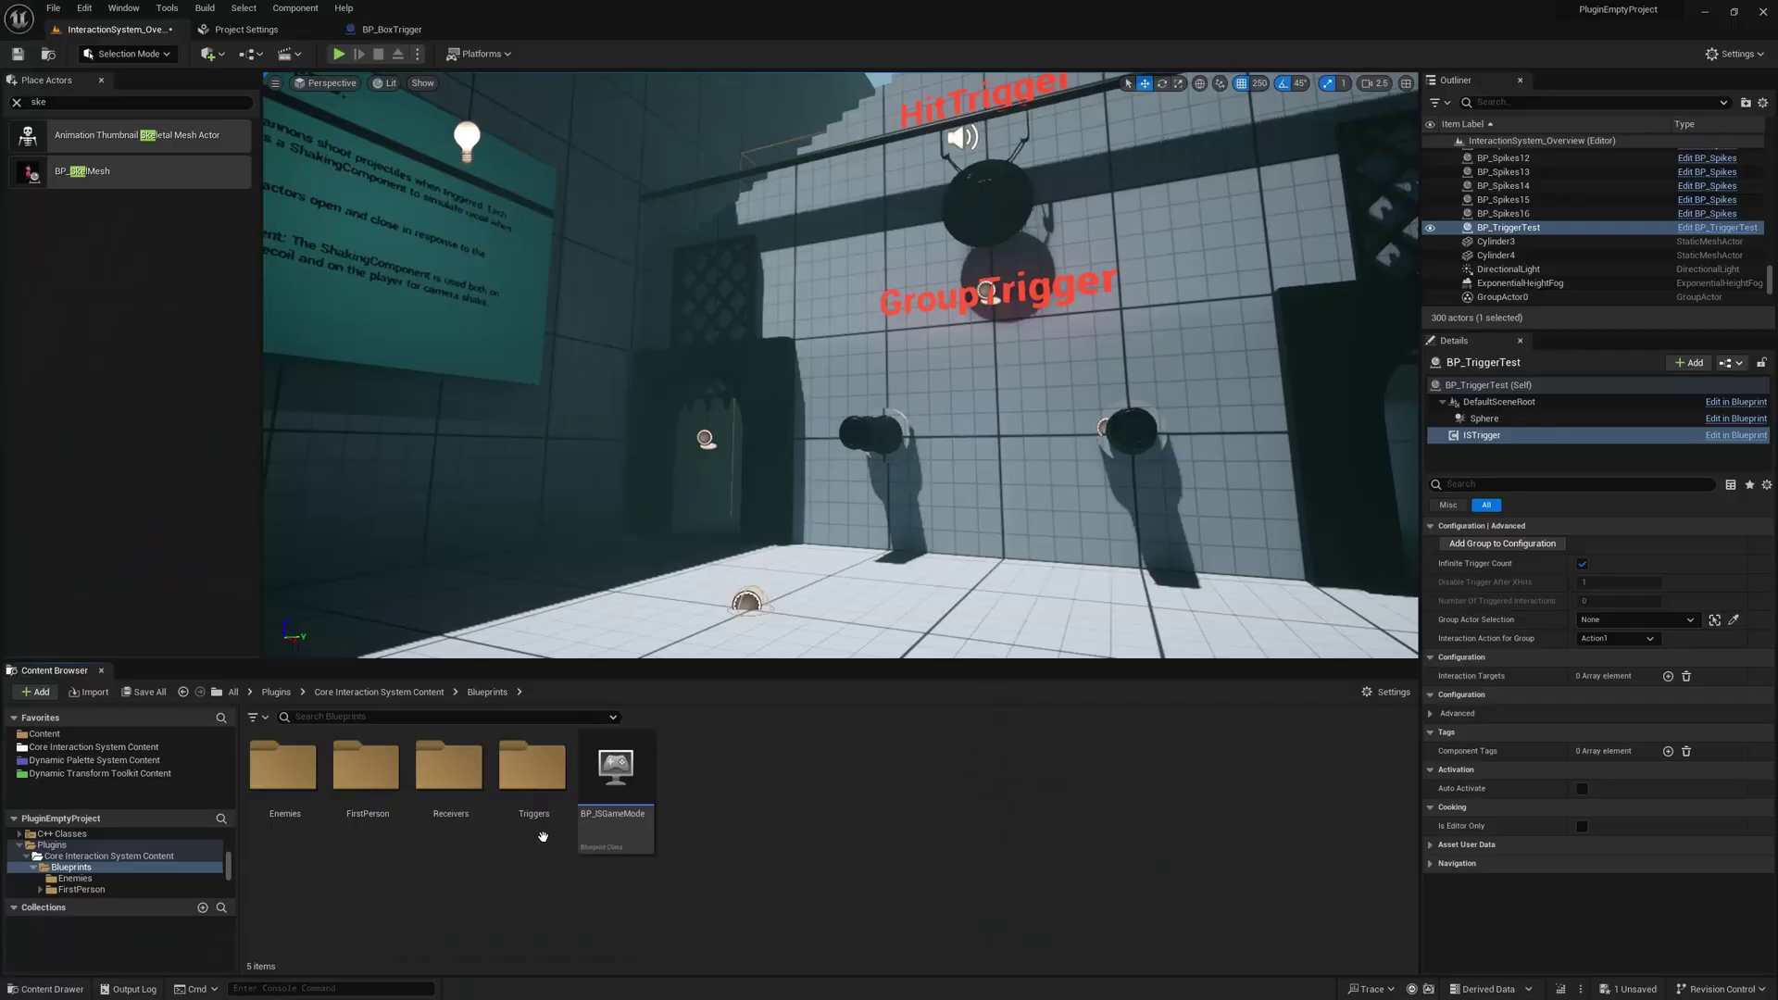
{"action": "double_click", "coordinate": [536, 779]}
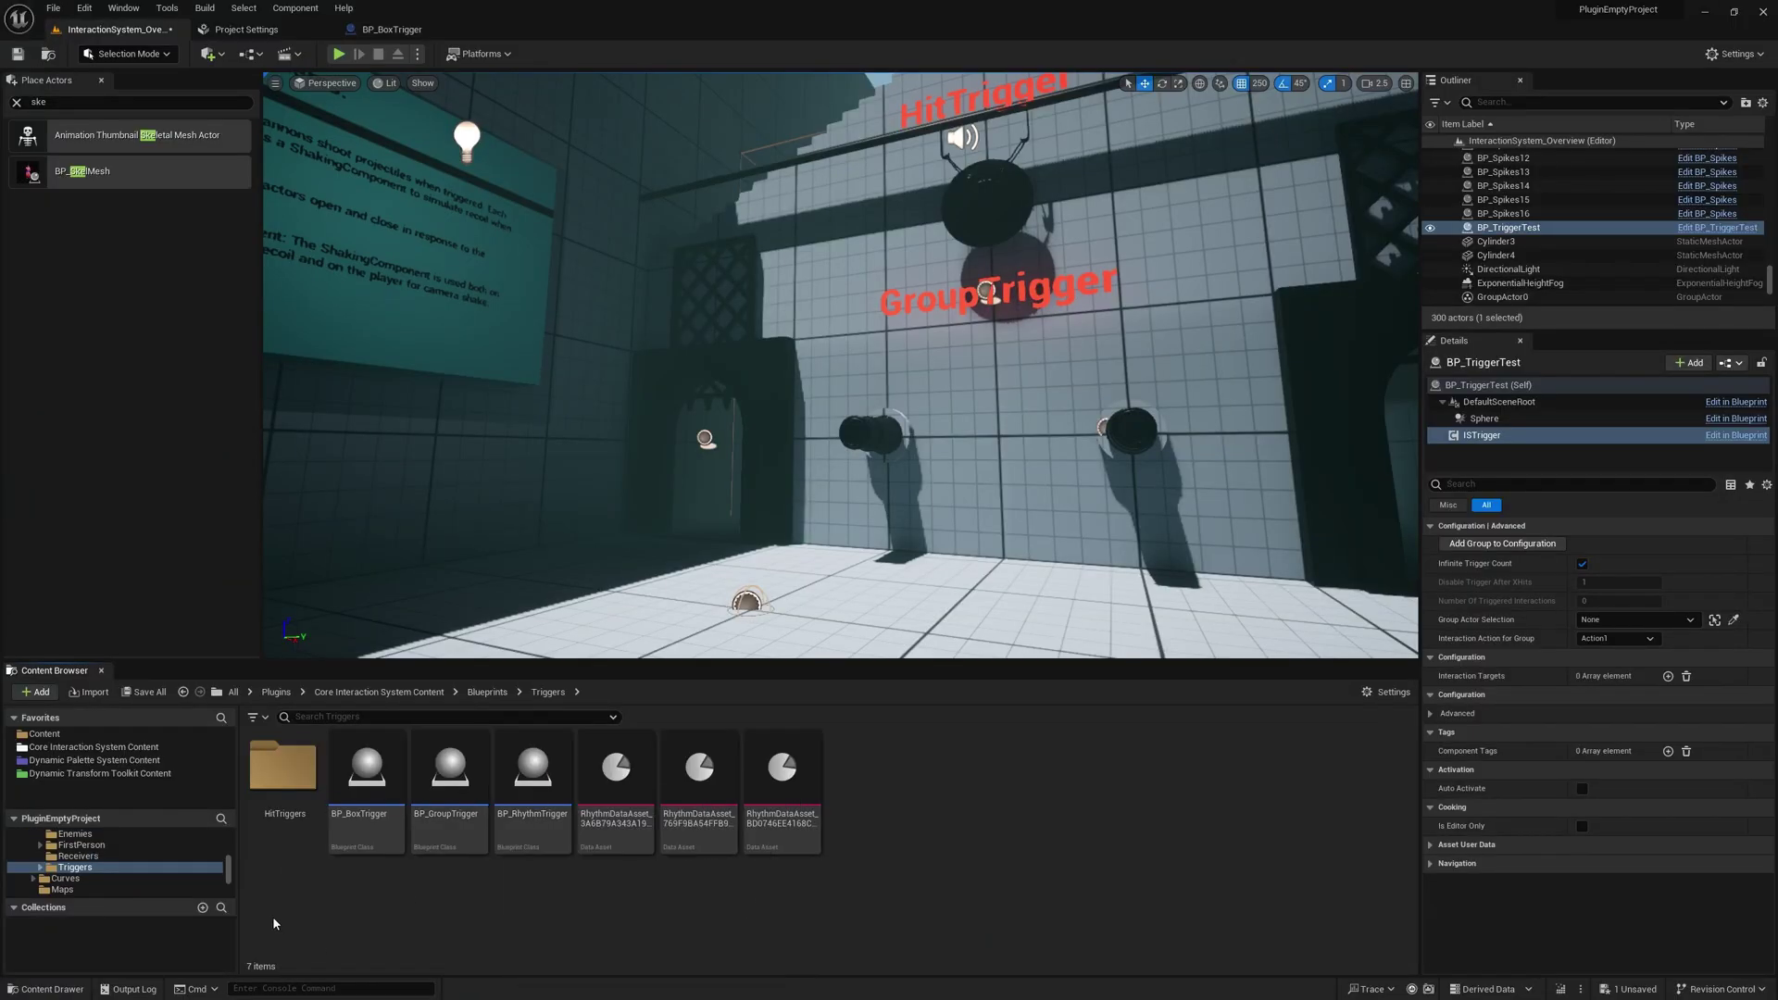
{"action": "left_click", "coordinate": [536, 776]}
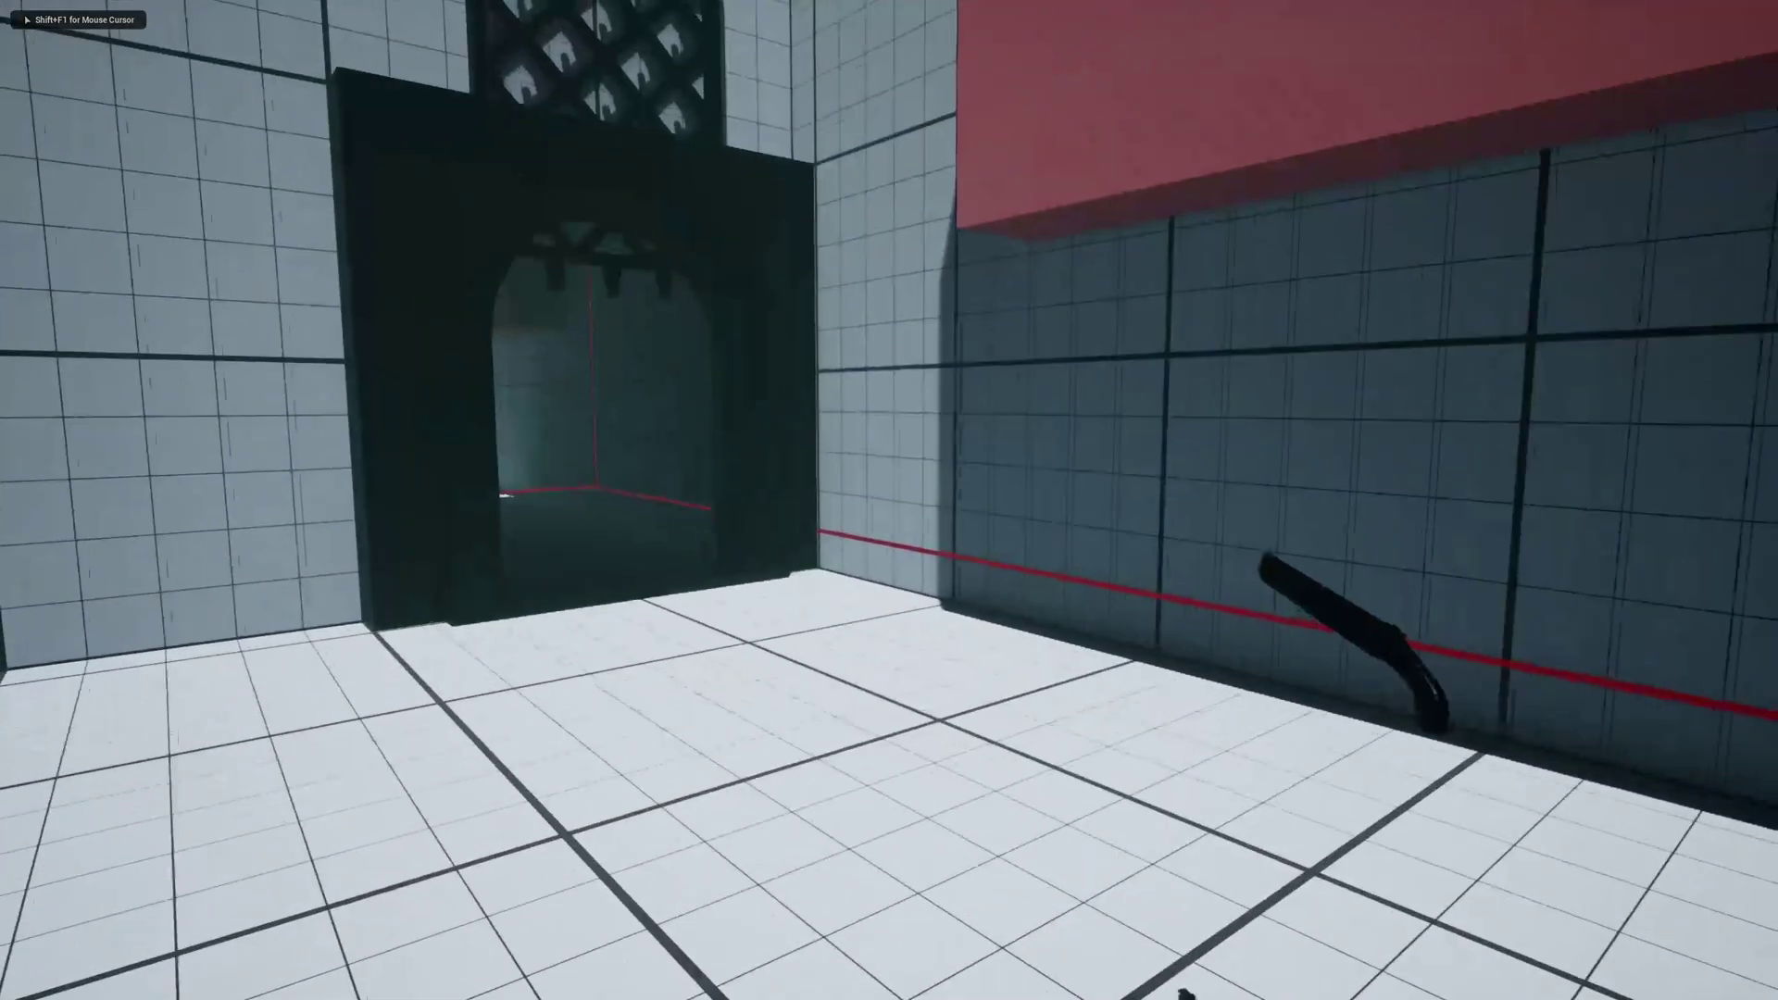
Step: Playtest the gated rooms by moving through them with the weapon and firing it
{"action": "key", "text": "s"}
{"action": "left_click", "coordinate": [889, 500]}
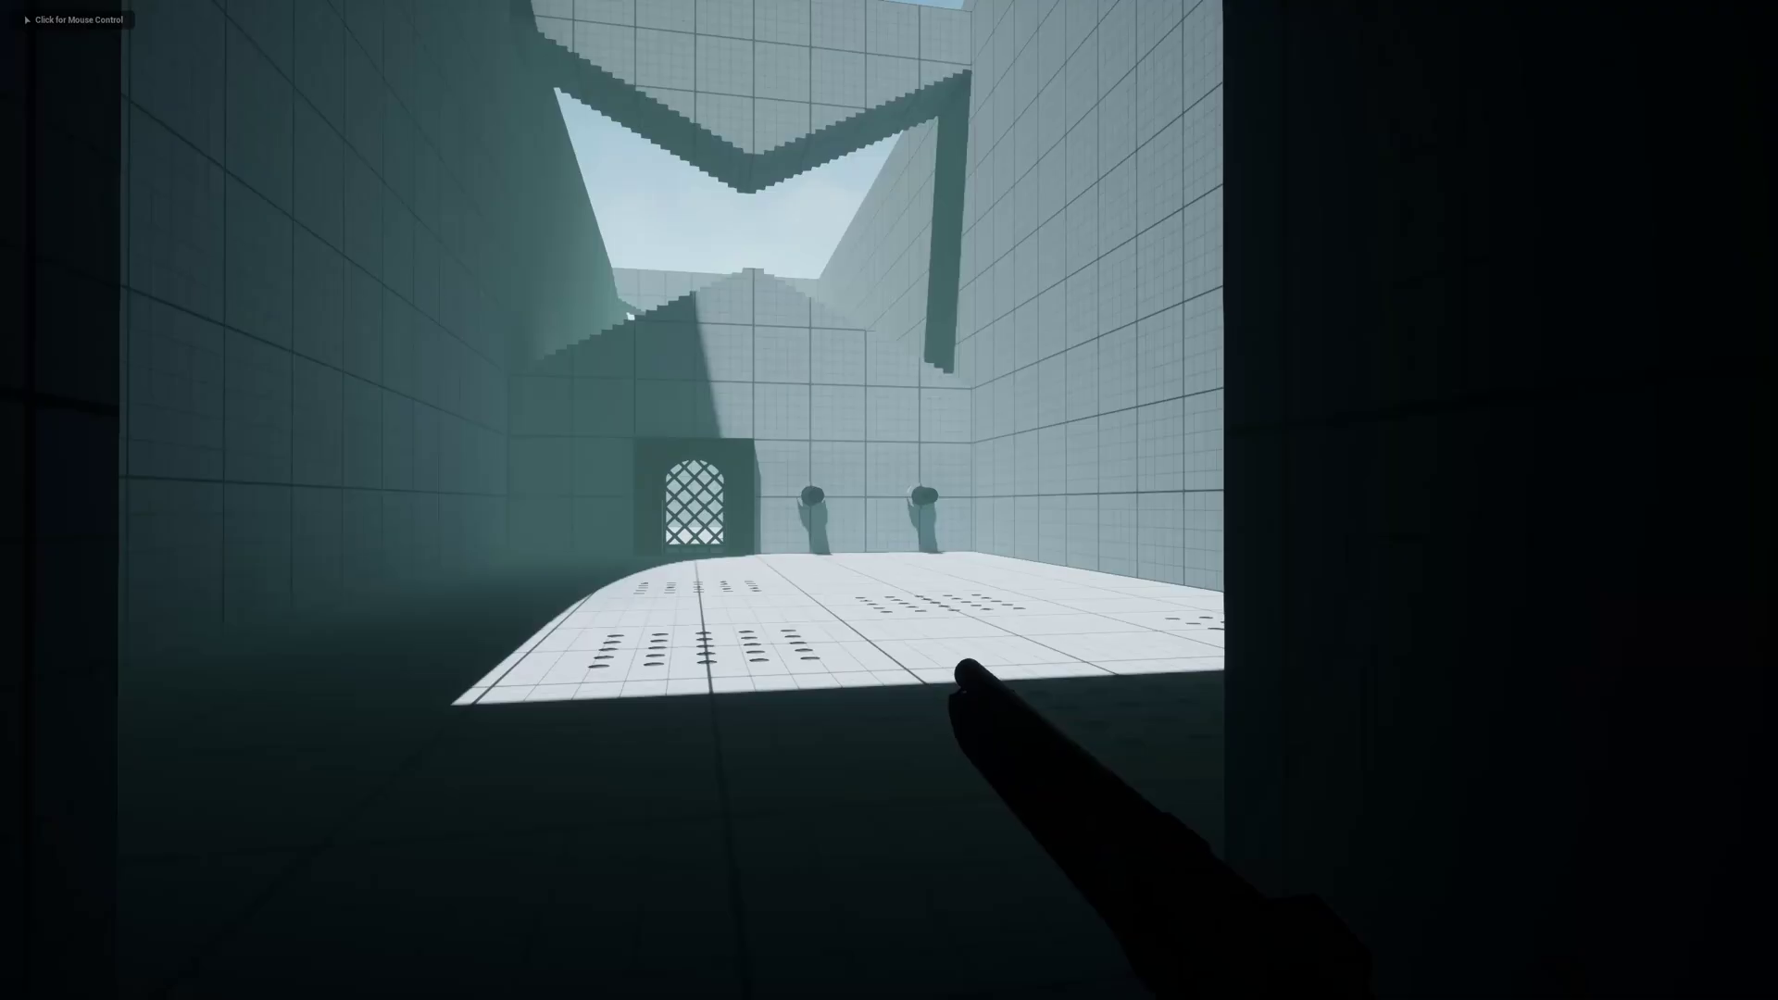
{"action": "left_click", "coordinate": [889, 500]}
{"action": "key", "text": "w"}
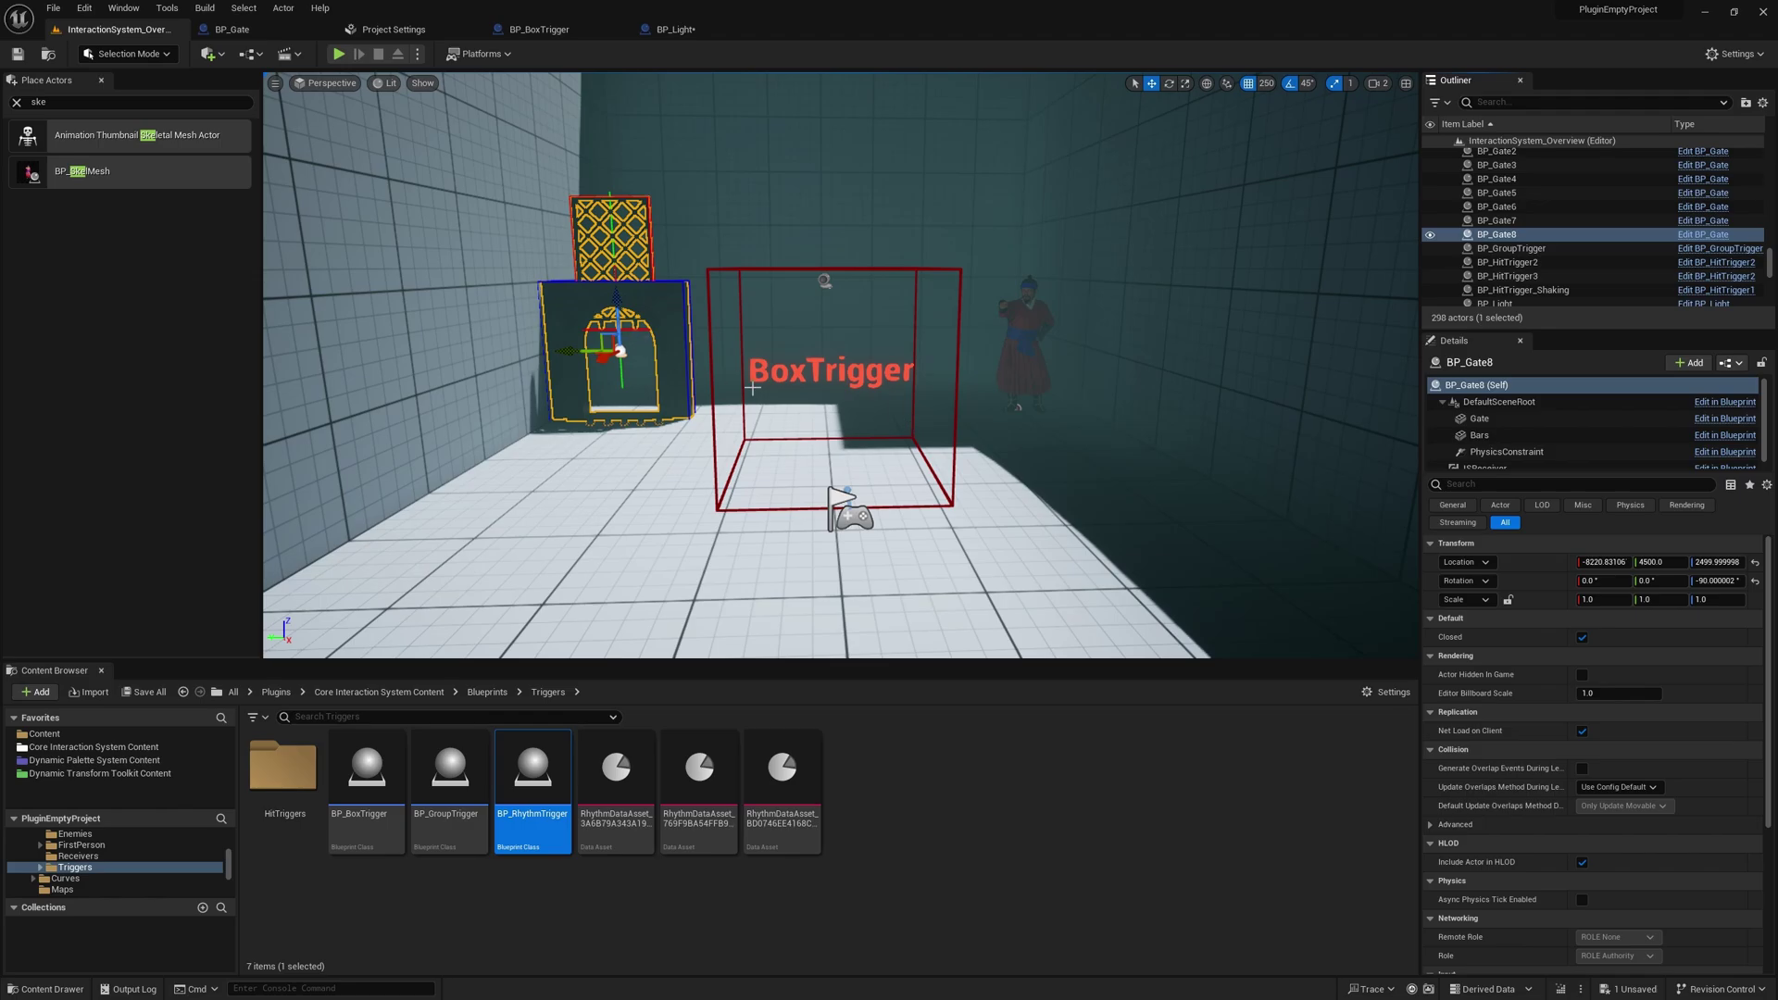
Step: Clear the Interaction Targets array in the Begin Overlap Interactions component of BP_BoxTrigger7, located between the gate and the character
{"action": "left_click", "coordinate": [1035, 328]}
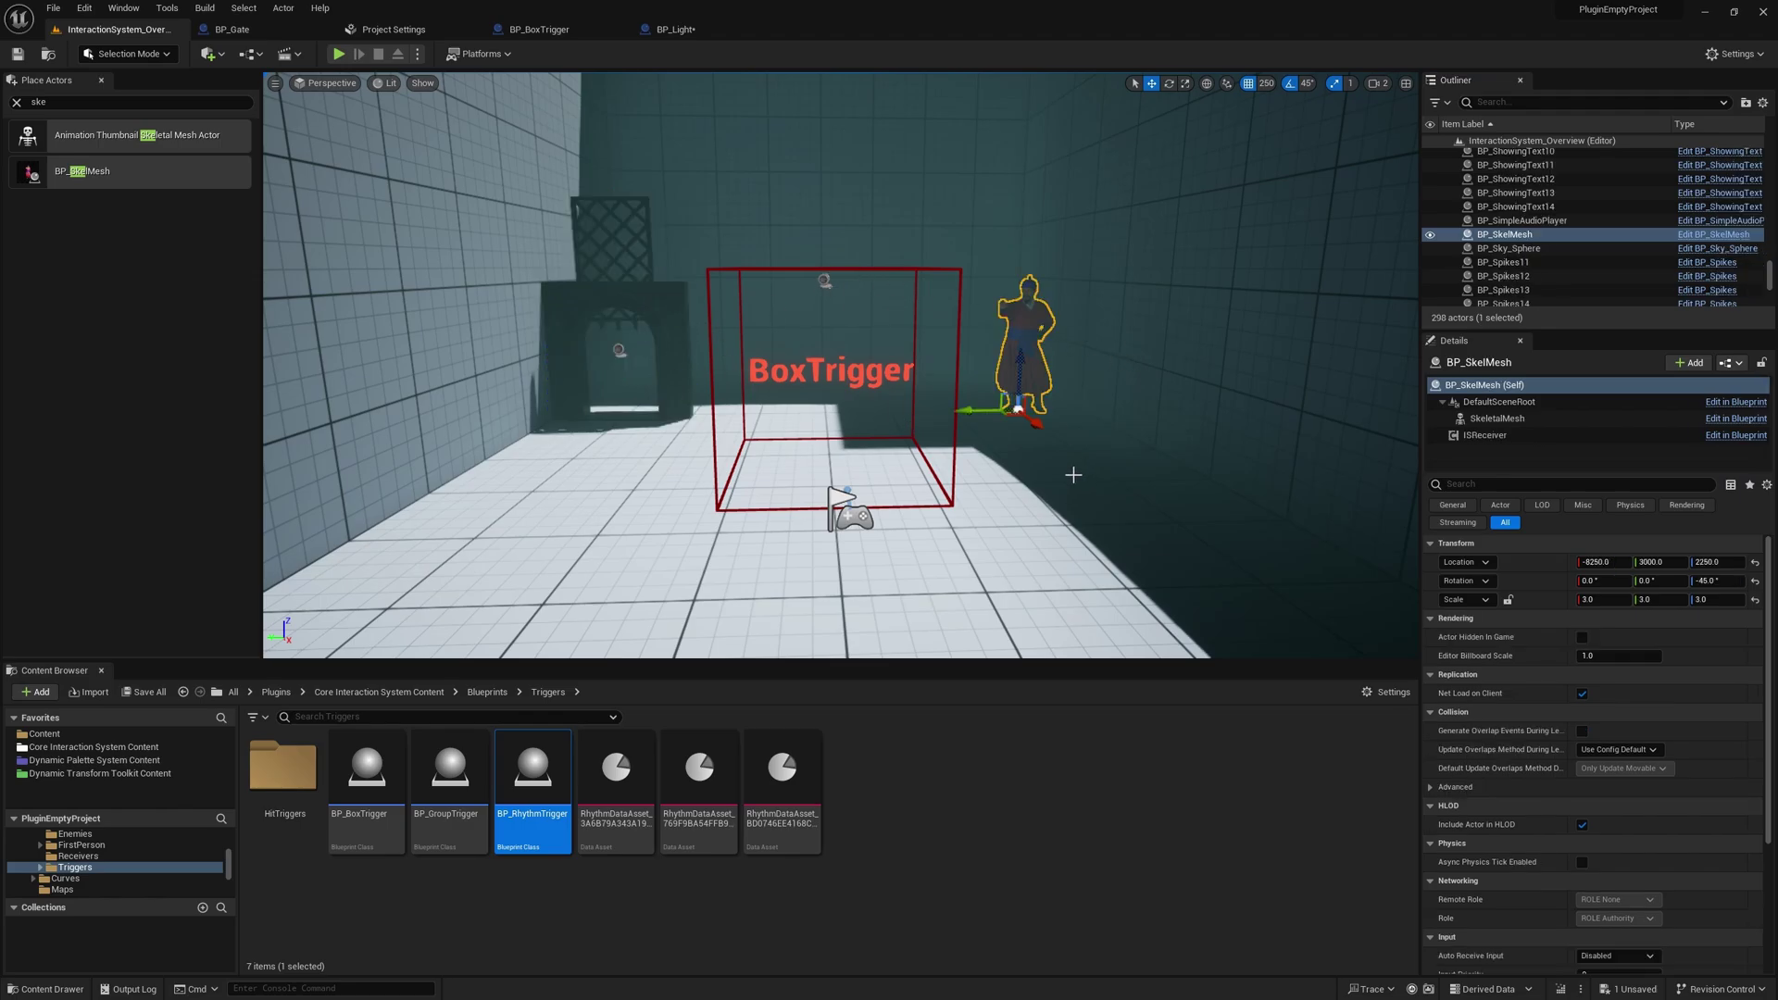
{"action": "left_click", "coordinate": [818, 362]}
{"action": "left_click", "coordinate": [1565, 460]}
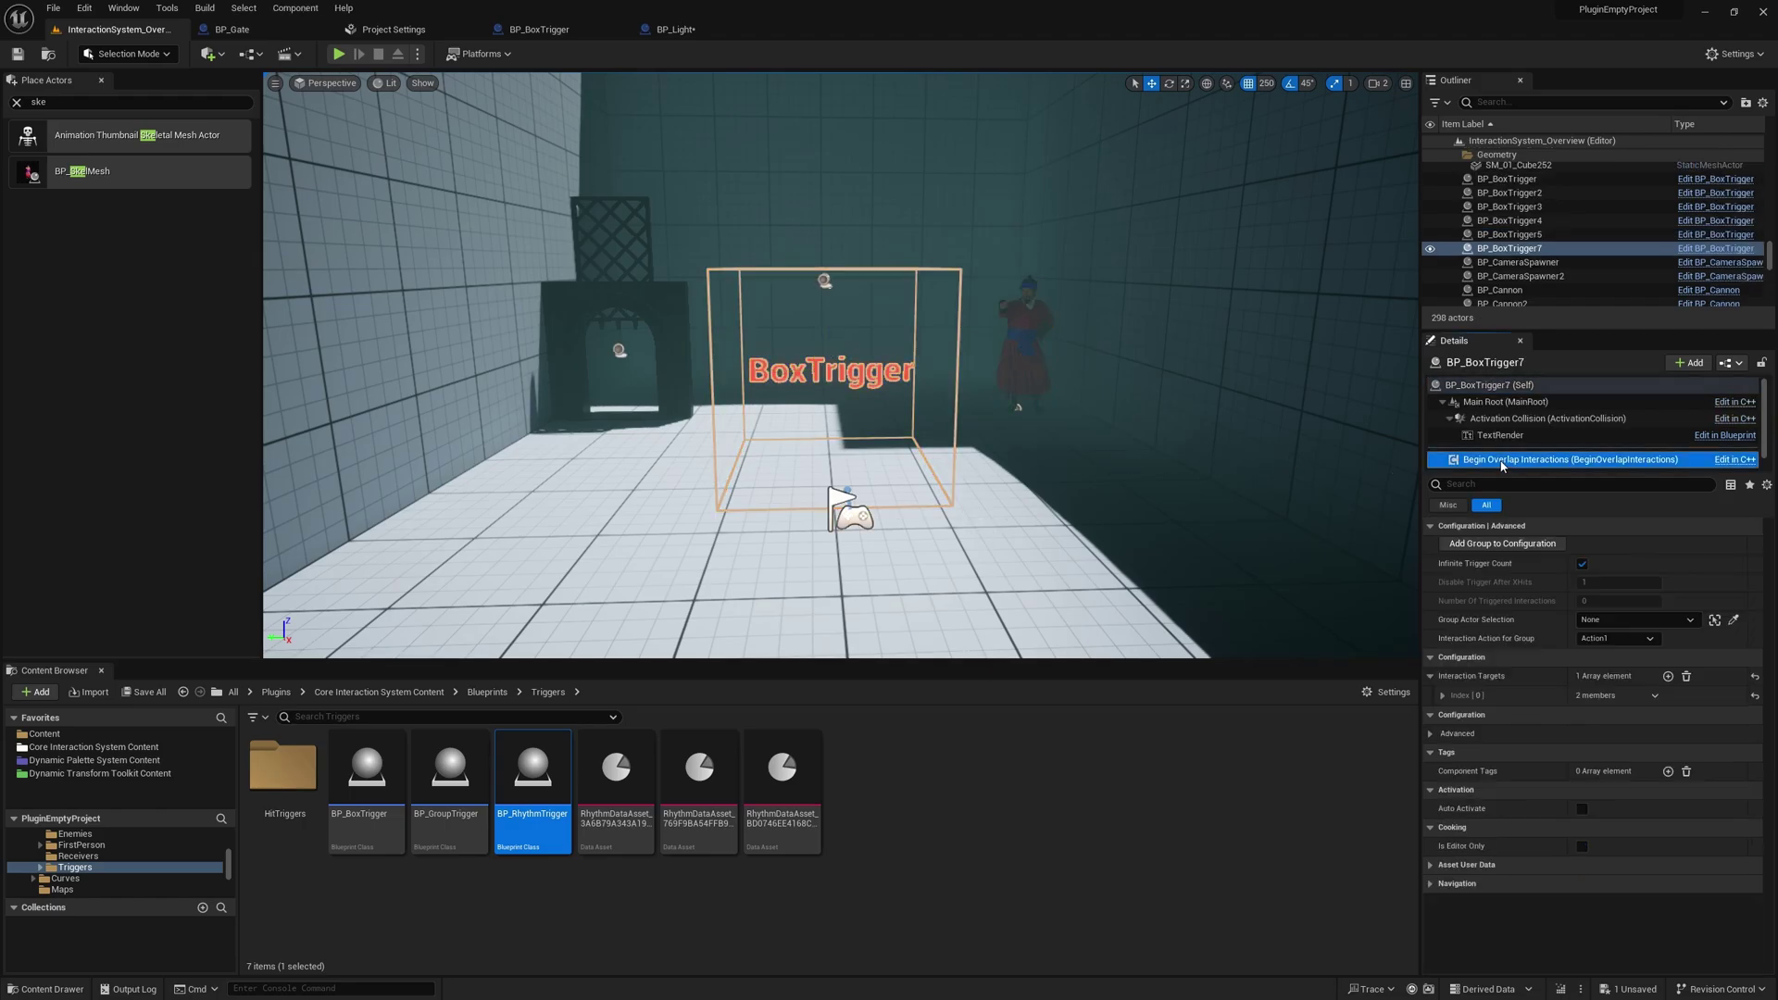
{"action": "left_click", "coordinate": [1687, 676]}
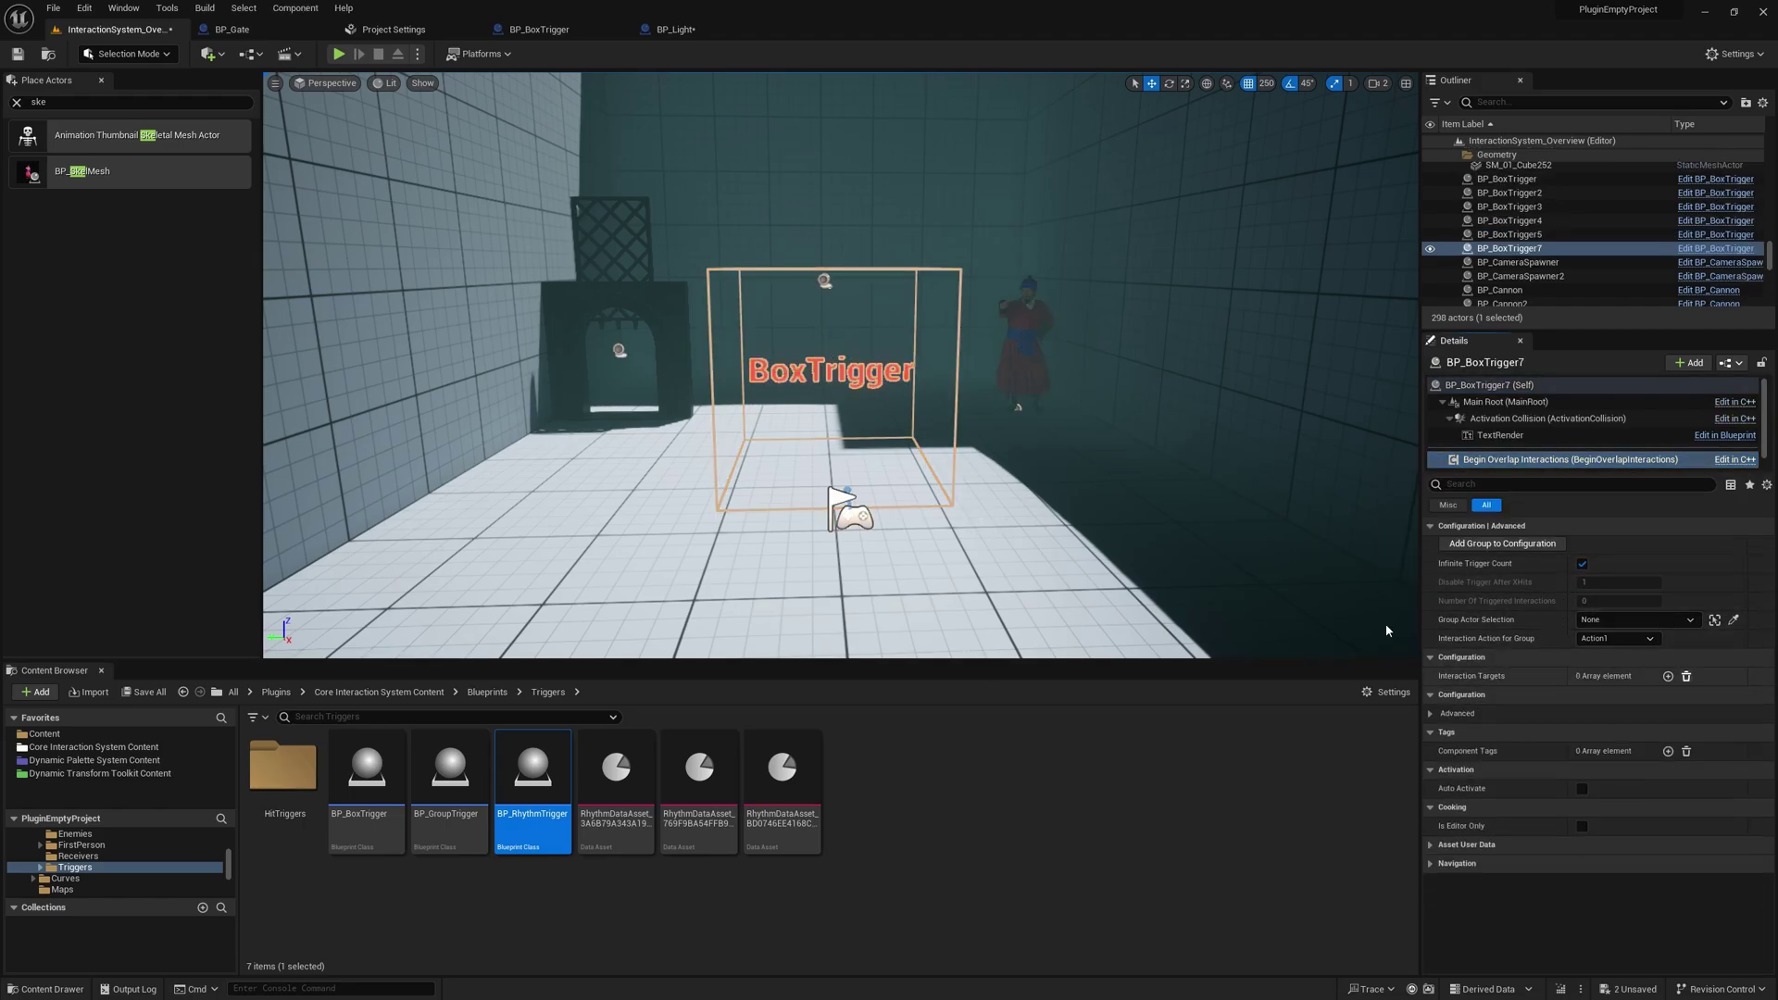
Step: Review the On Activate Action events in the event graph of BP_Gate, save all assets, and return to the level
{"action": "left_click", "coordinate": [649, 312]}
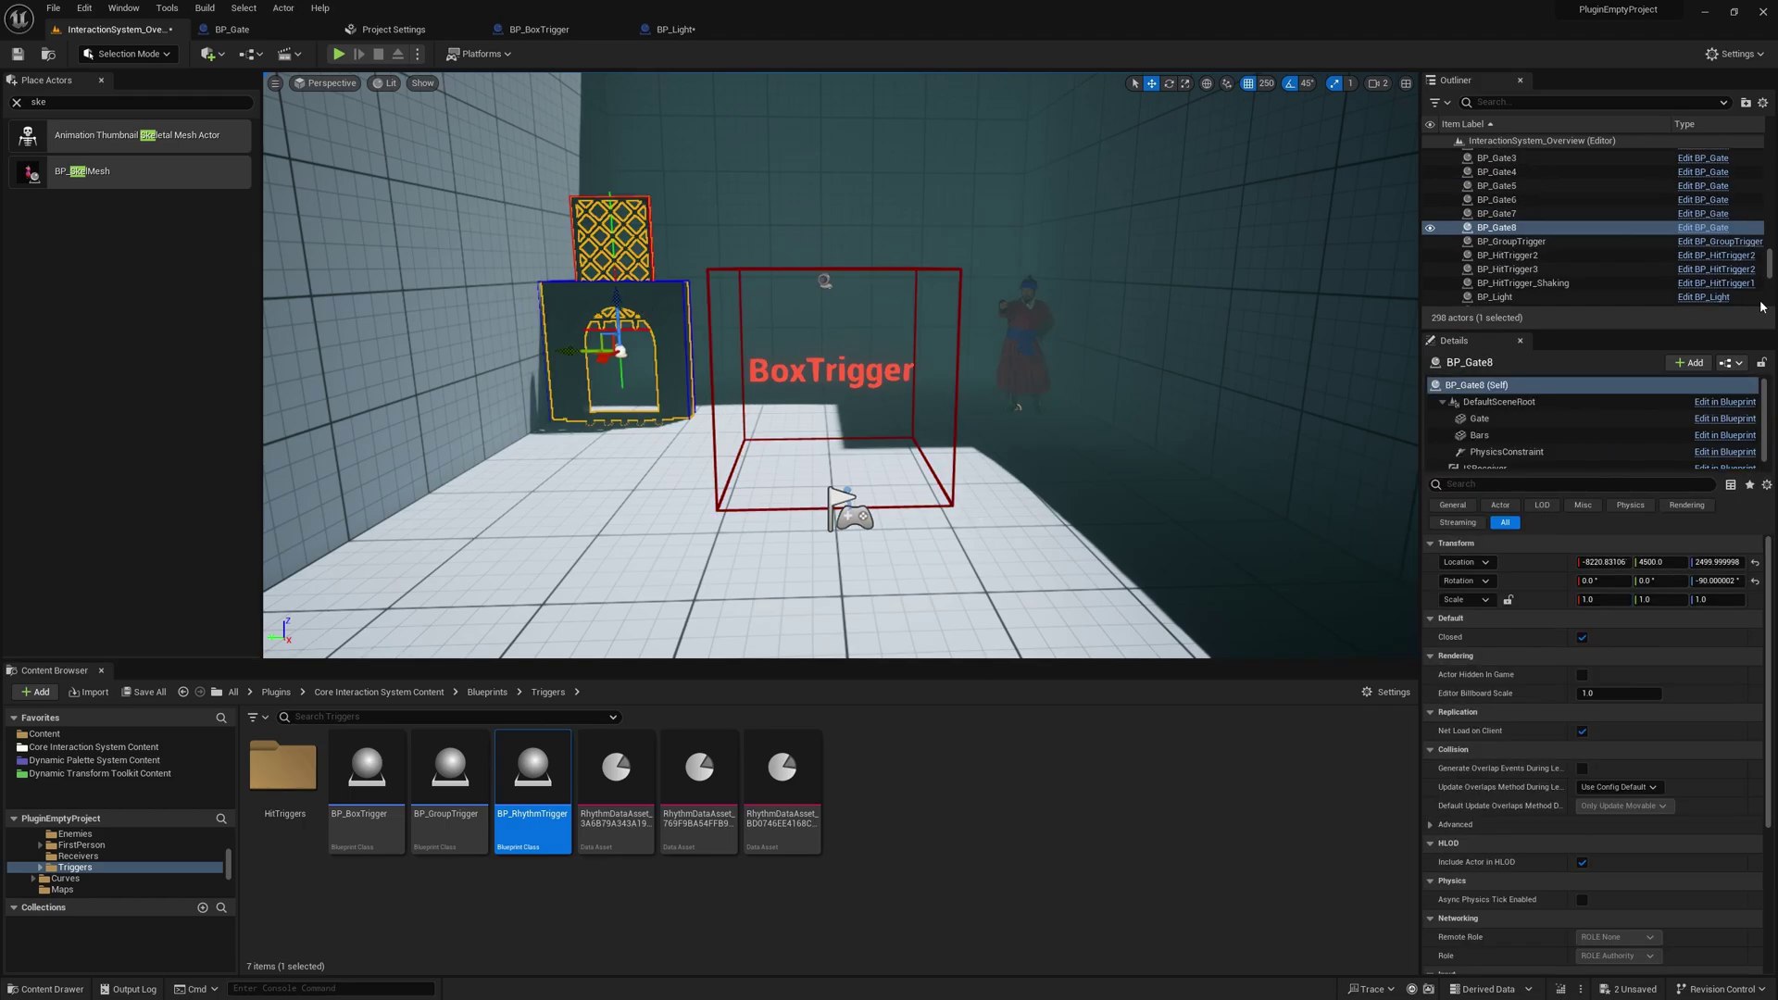
{"action": "double_click", "coordinate": [1707, 229]}
{"action": "left_click_drag", "start_coordinate": [435, 159], "coordinate": [1198, 684]}
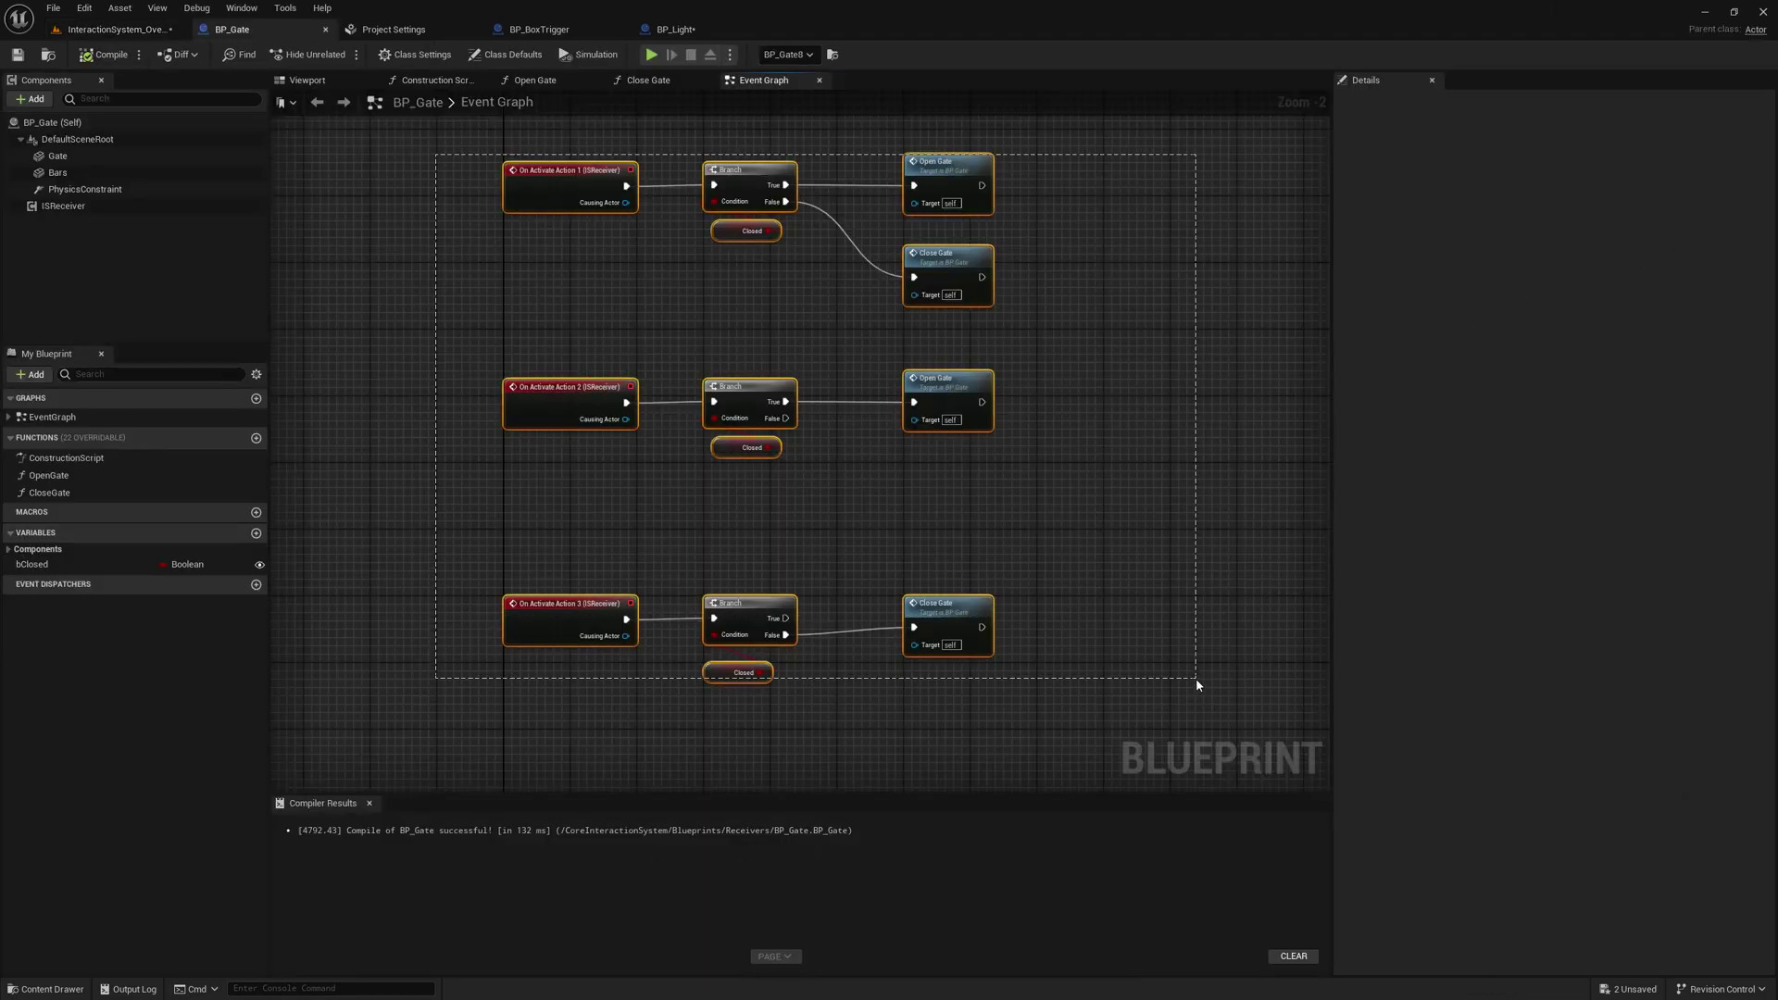
{"action": "left_click", "coordinate": [438, 194]}
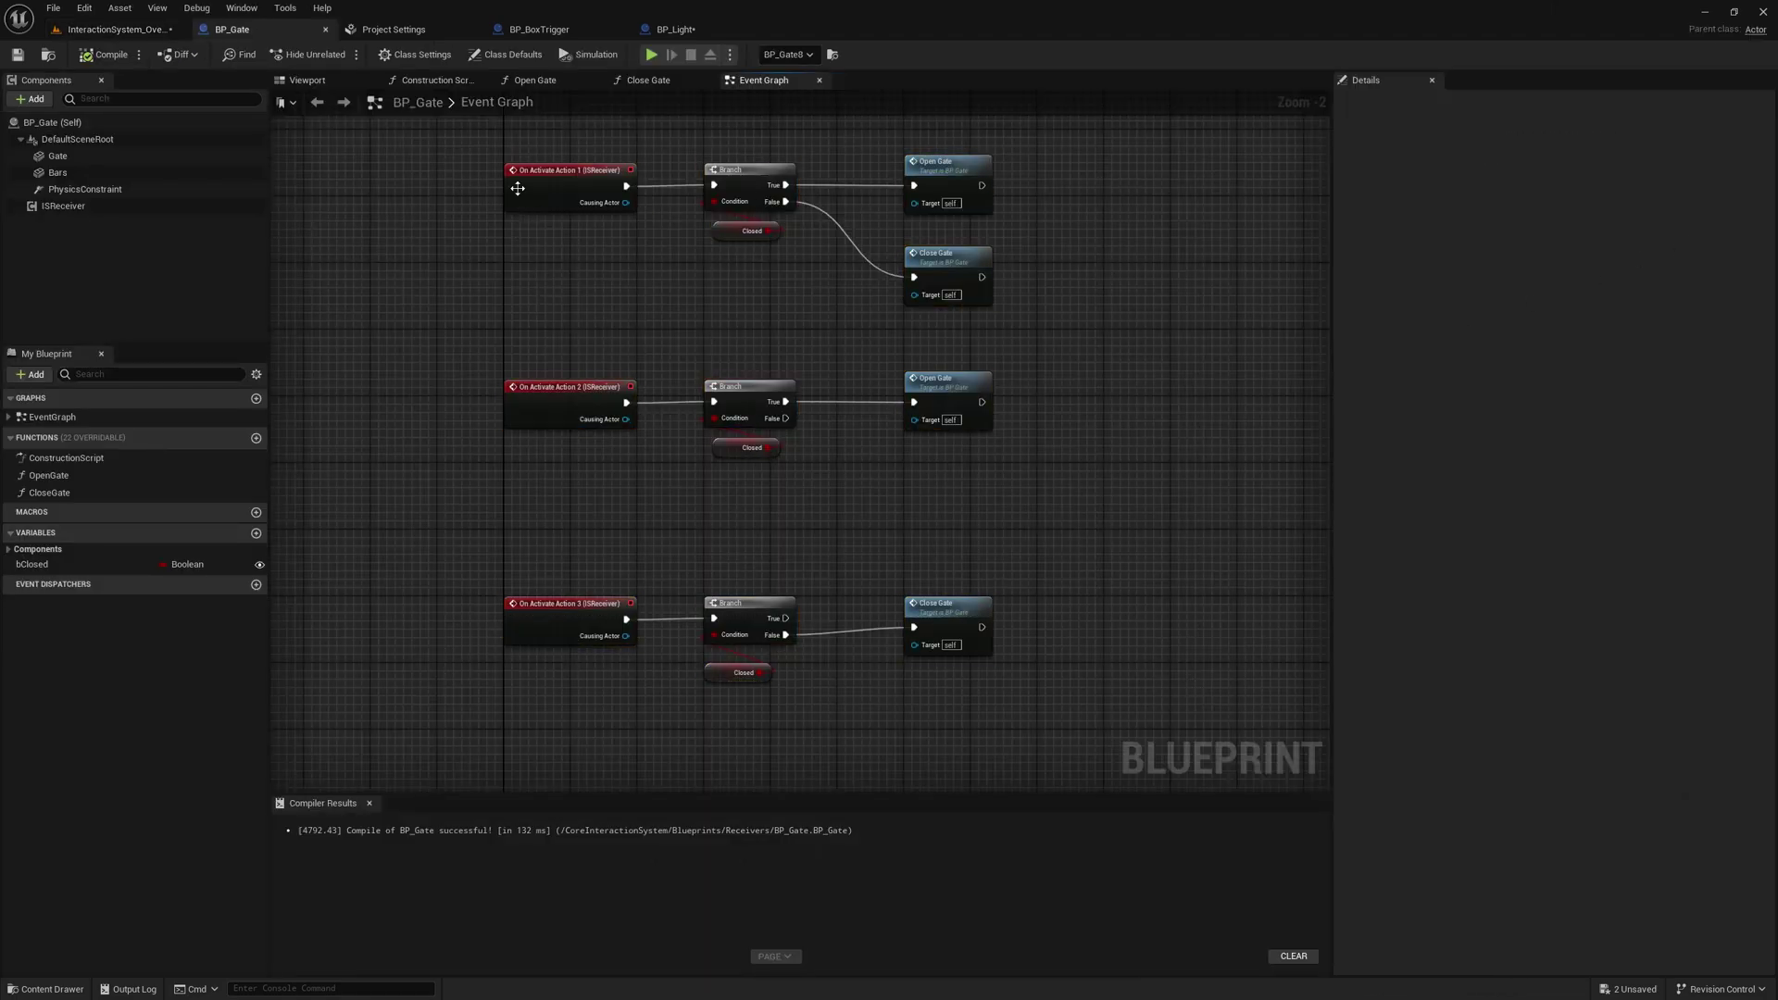
{"action": "left_click_drag", "start_coordinate": [401, 155], "coordinate": [1055, 288]}
{"action": "key", "text": "ctrl+shift+s"}
{"action": "left_click", "coordinate": [141, 34]}
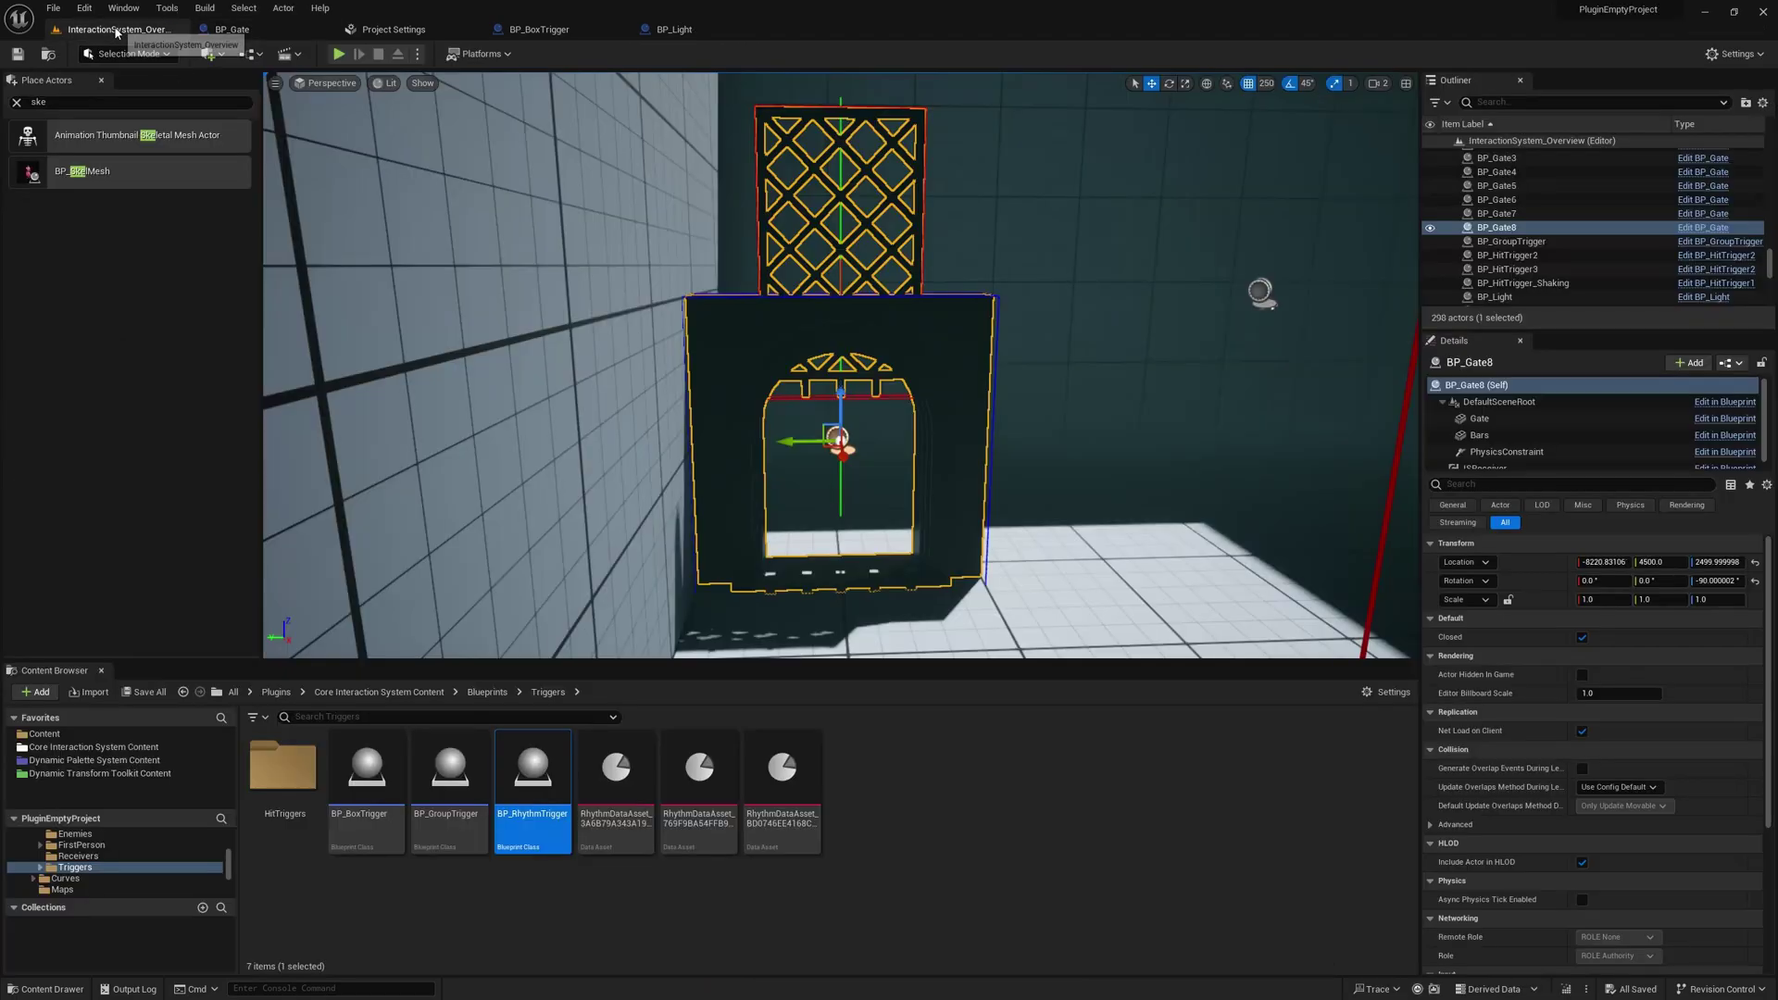
Step: Select BP_Light in the room, examine how its On Activate Action 1 event sets the point light's intensity, and return to the level
{"action": "key", "text": "s"}
{"action": "right_click_drag", "start_coordinate": [1028, 561], "coordinate": [1169, 567]}
{"action": "left_click", "coordinate": [720, 319]}
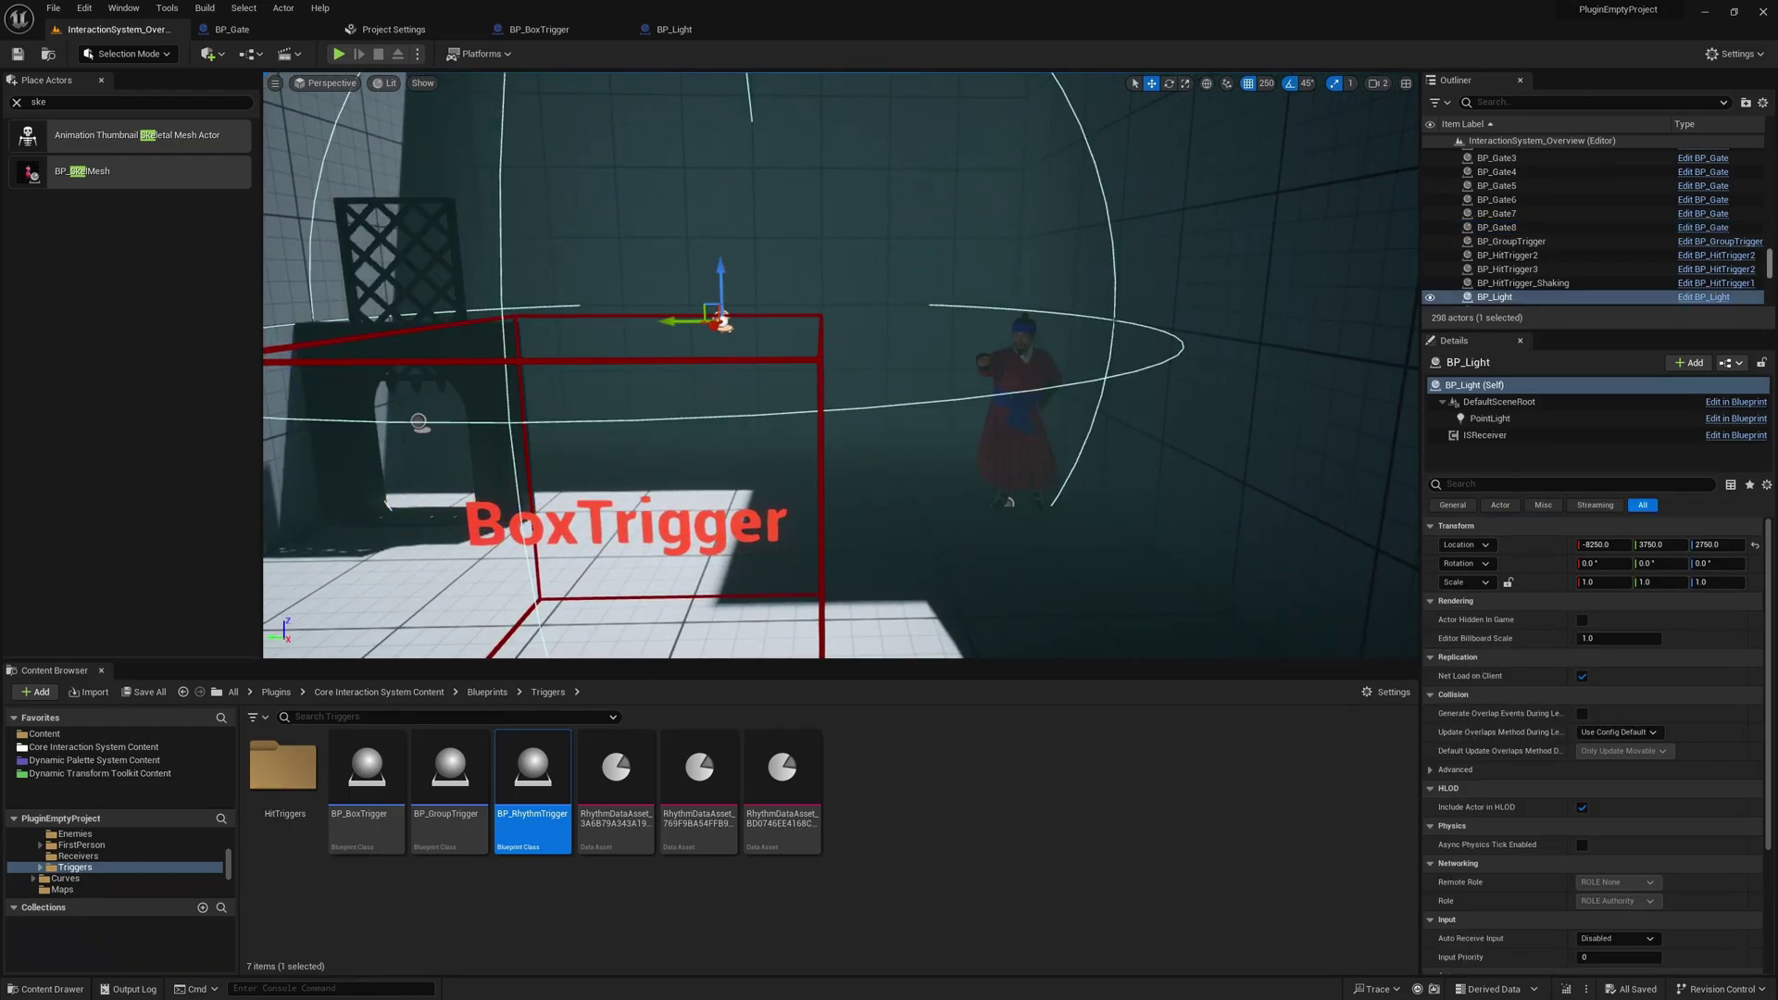
{"action": "left_click", "coordinate": [1687, 298]}
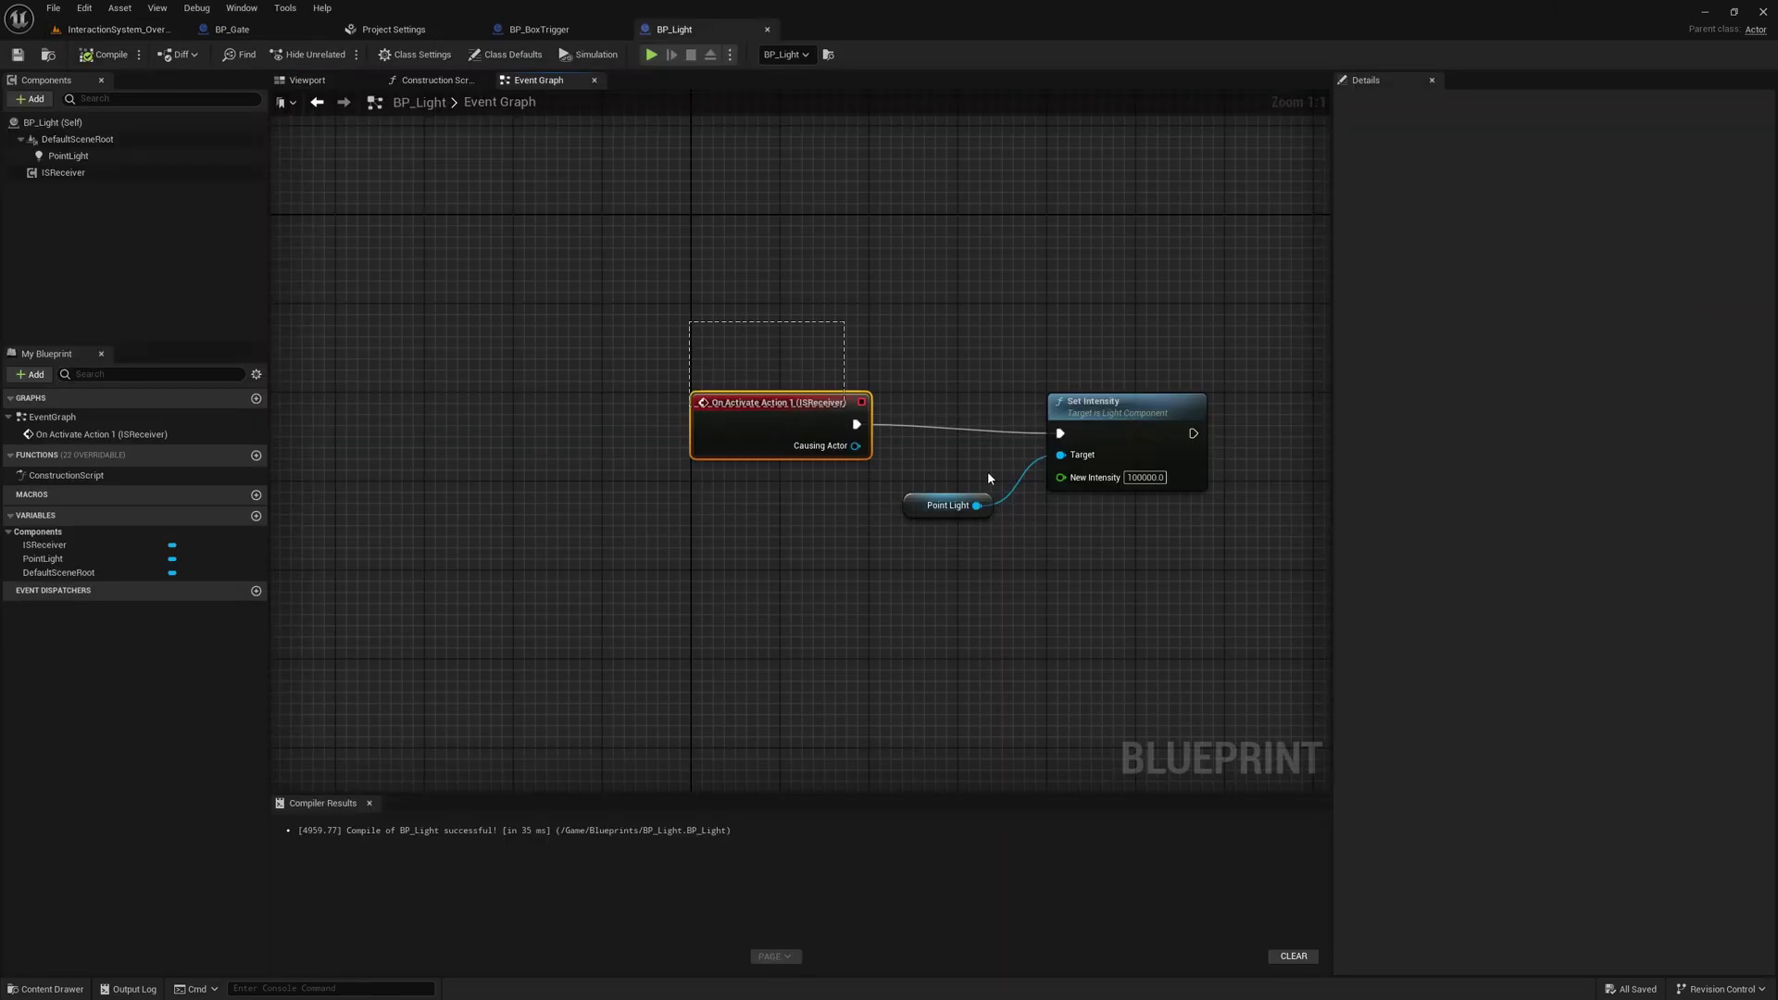
{"action": "left_click", "coordinate": [1230, 573]}
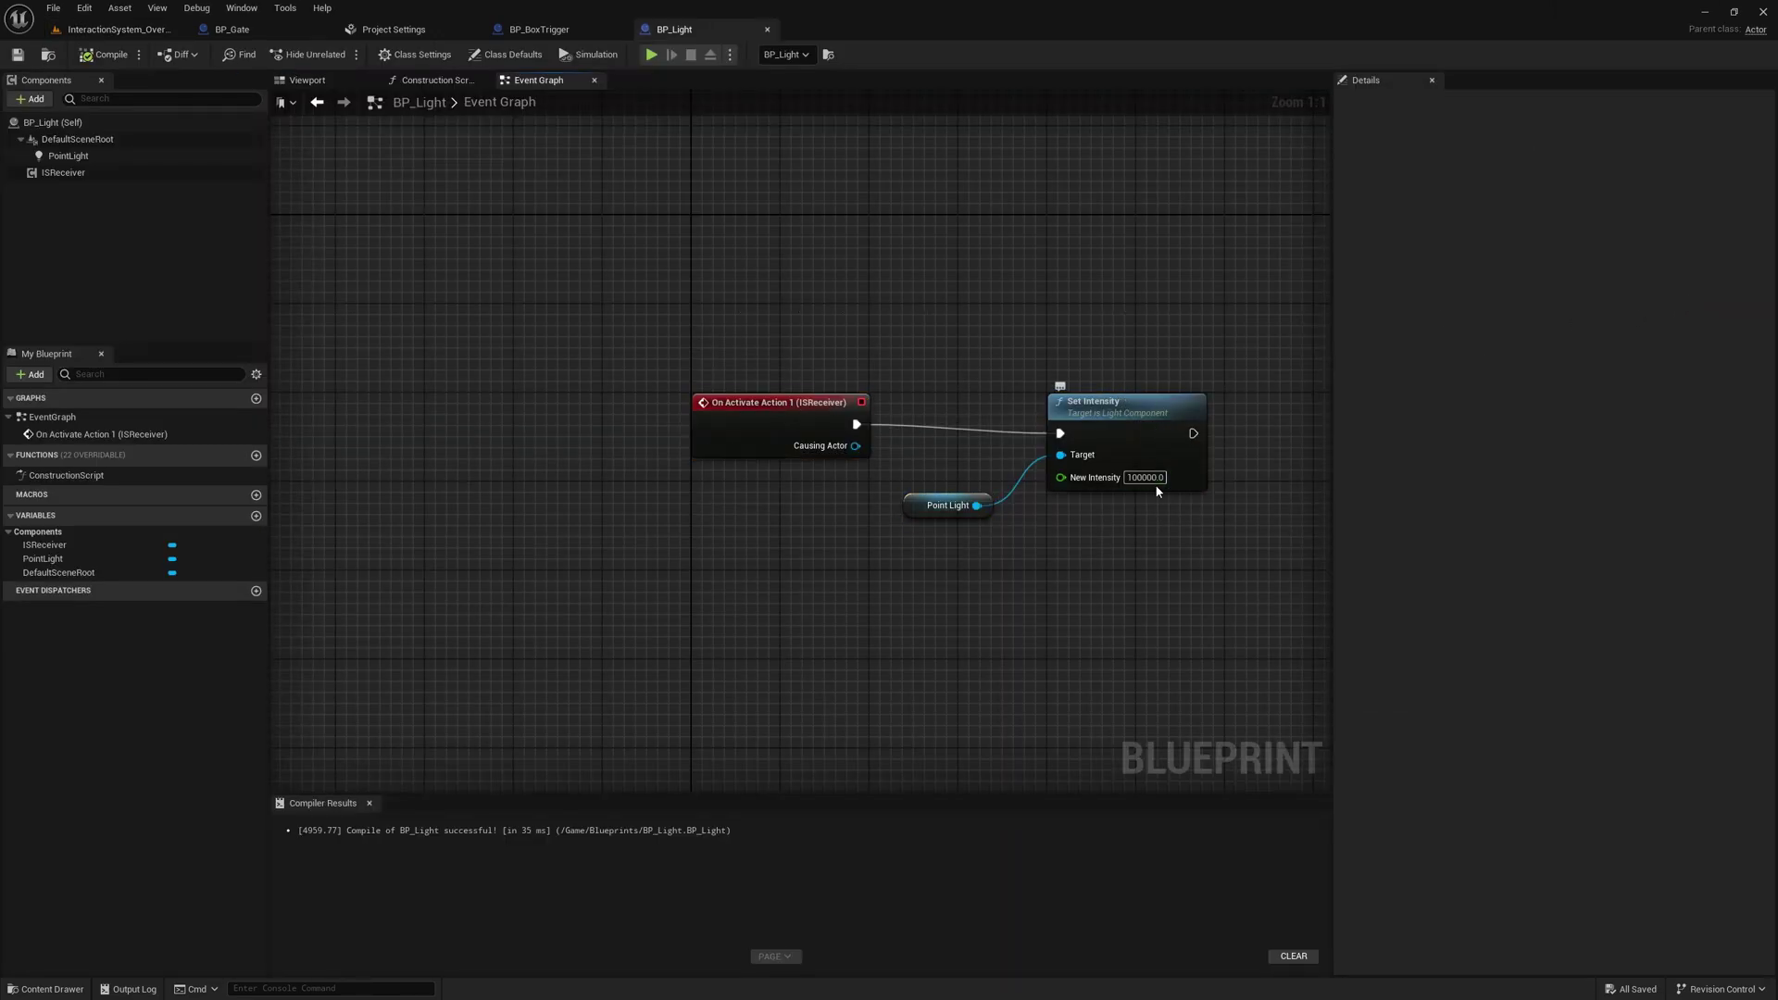
{"action": "left_click", "coordinate": [88, 30]}
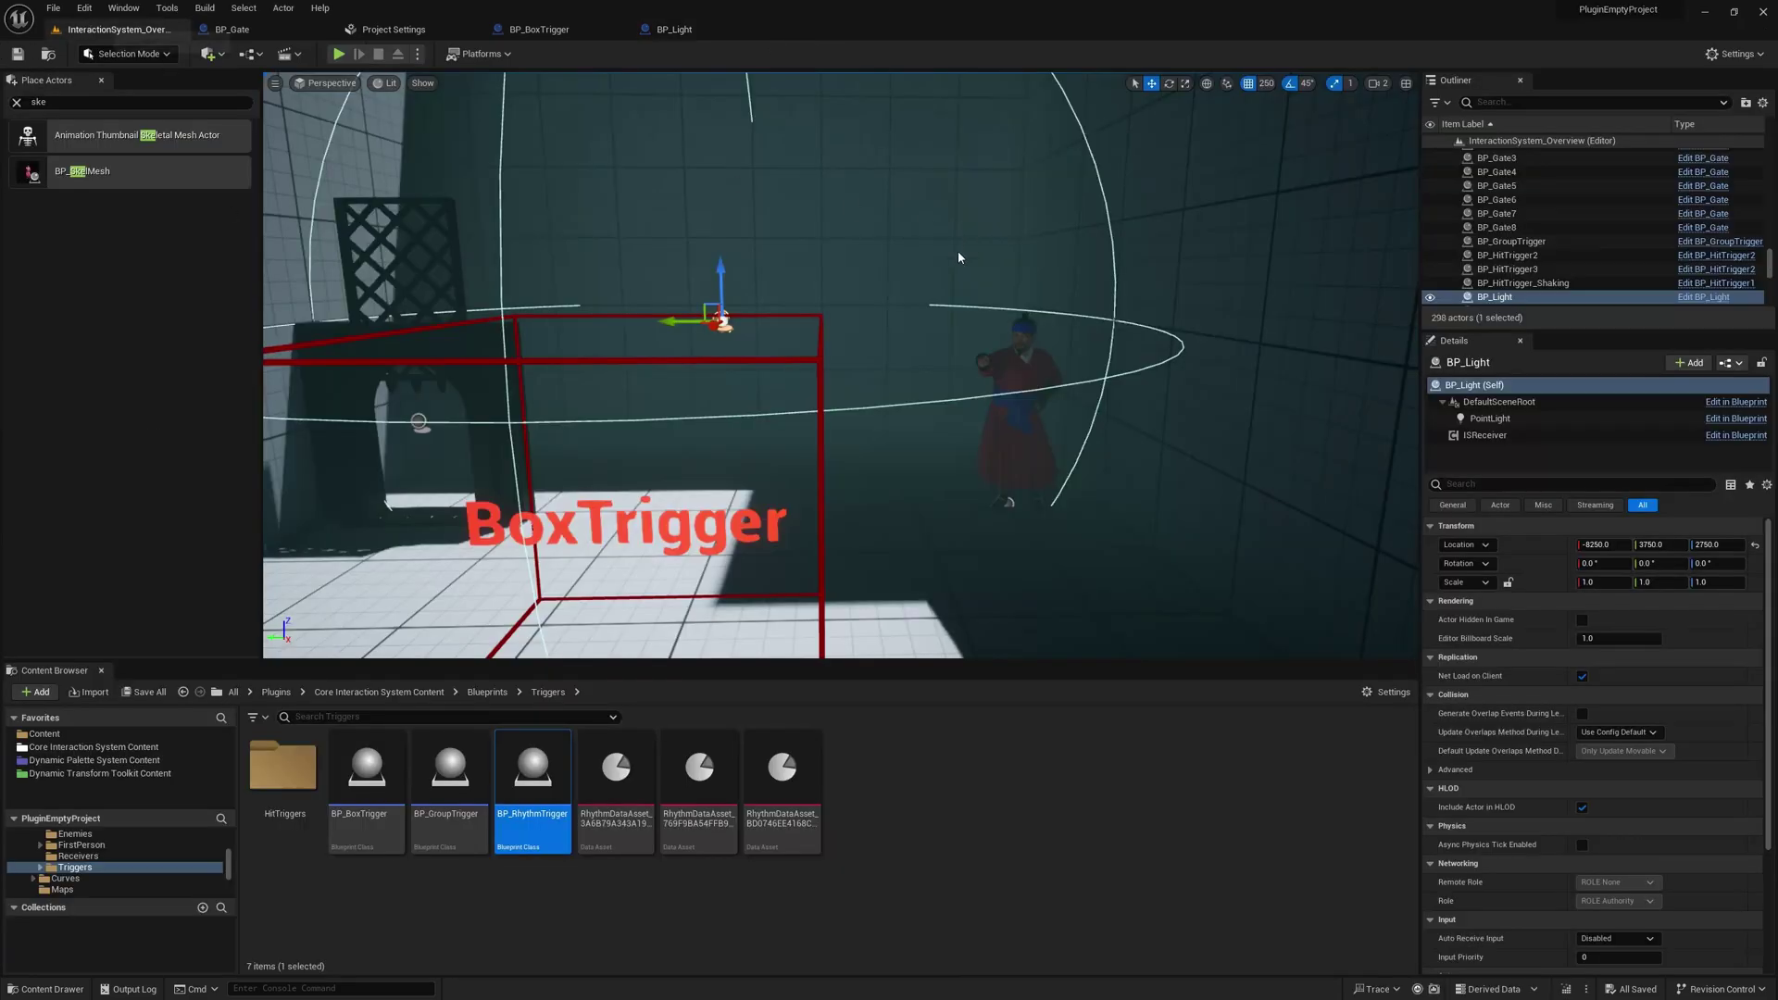
Step: Examine the BeginPlay and On Activate Action 1 logic of BP_SkelMesh and its ISReceiver events, and return to the level
{"action": "left_click", "coordinate": [1024, 359]}
{"action": "left_click", "coordinate": [1706, 235]}
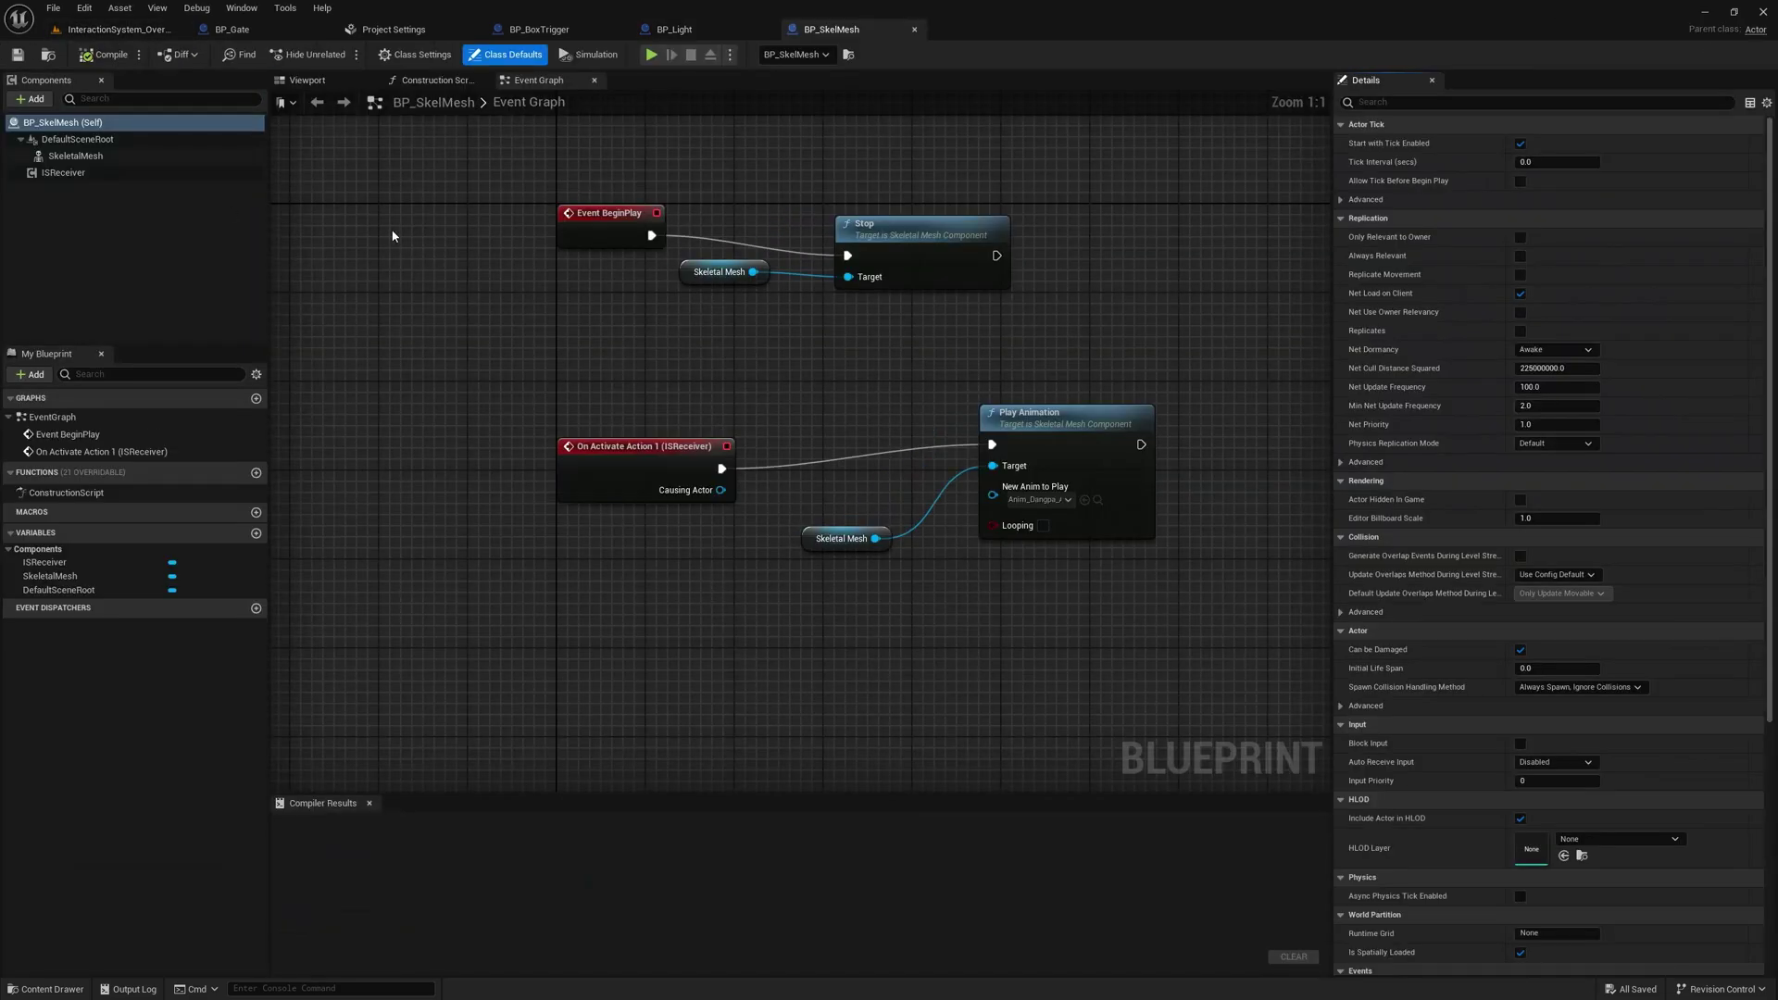
{"action": "left_click_drag", "start_coordinate": [548, 188], "coordinate": [946, 326]}
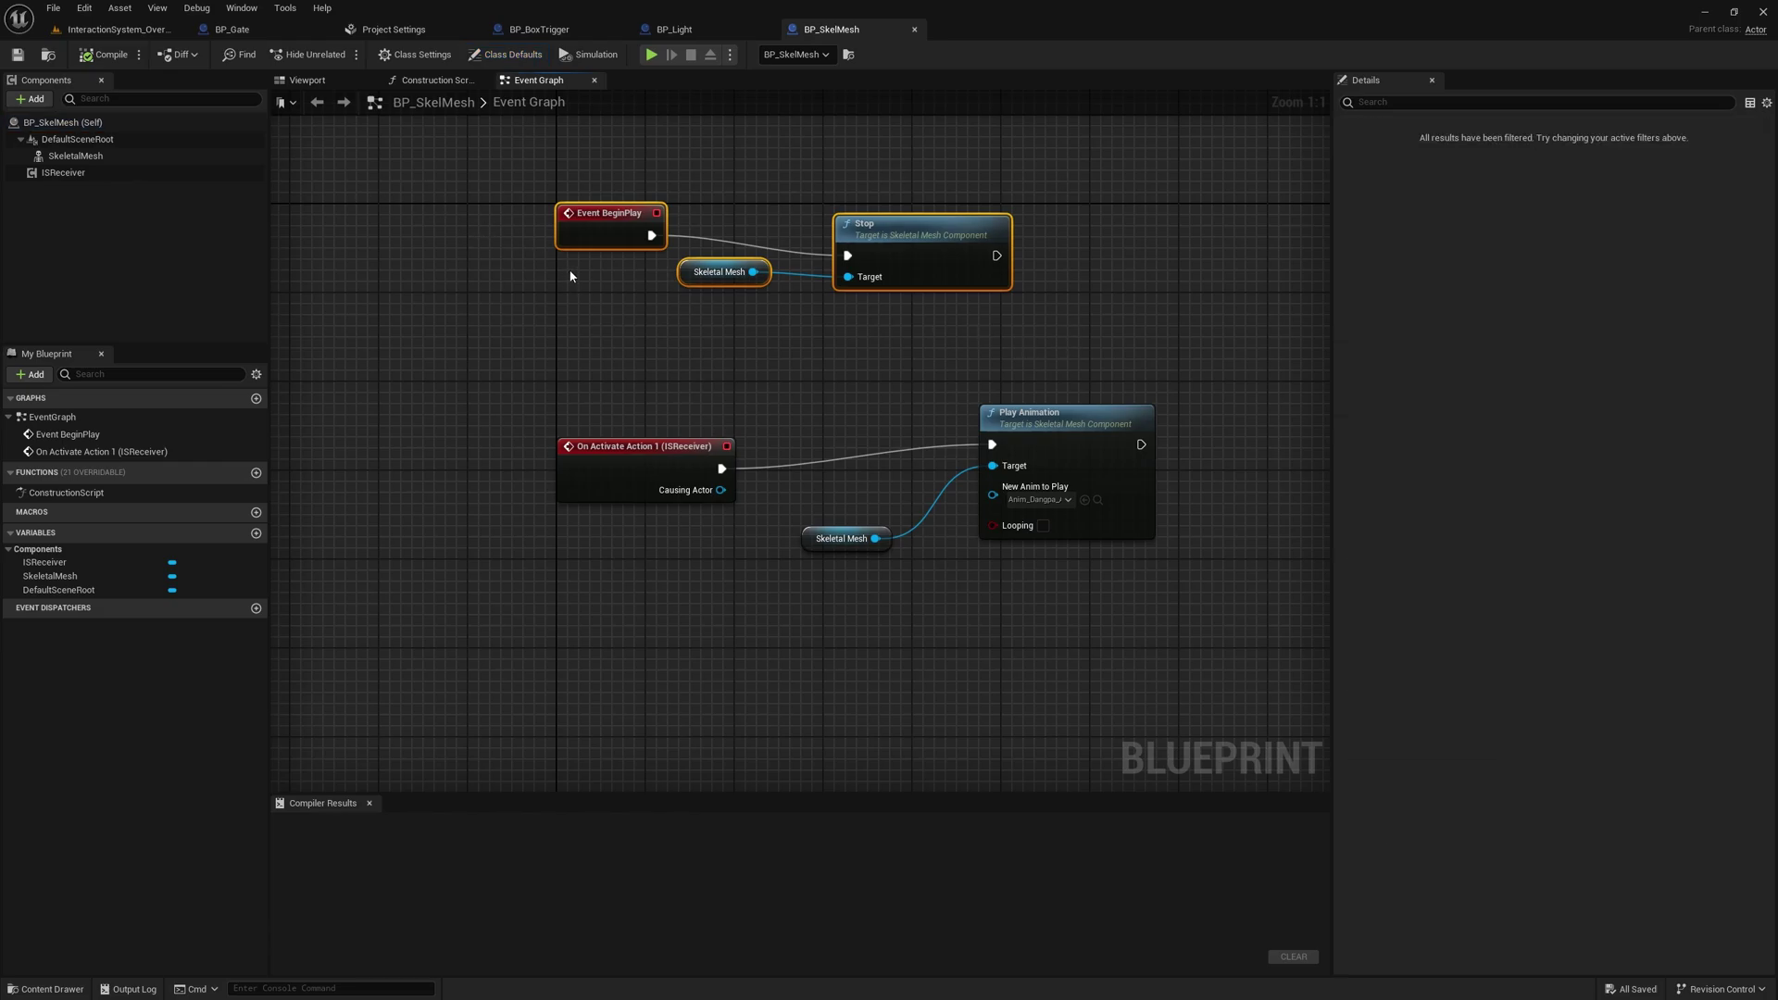
{"action": "left_click", "coordinate": [645, 398]}
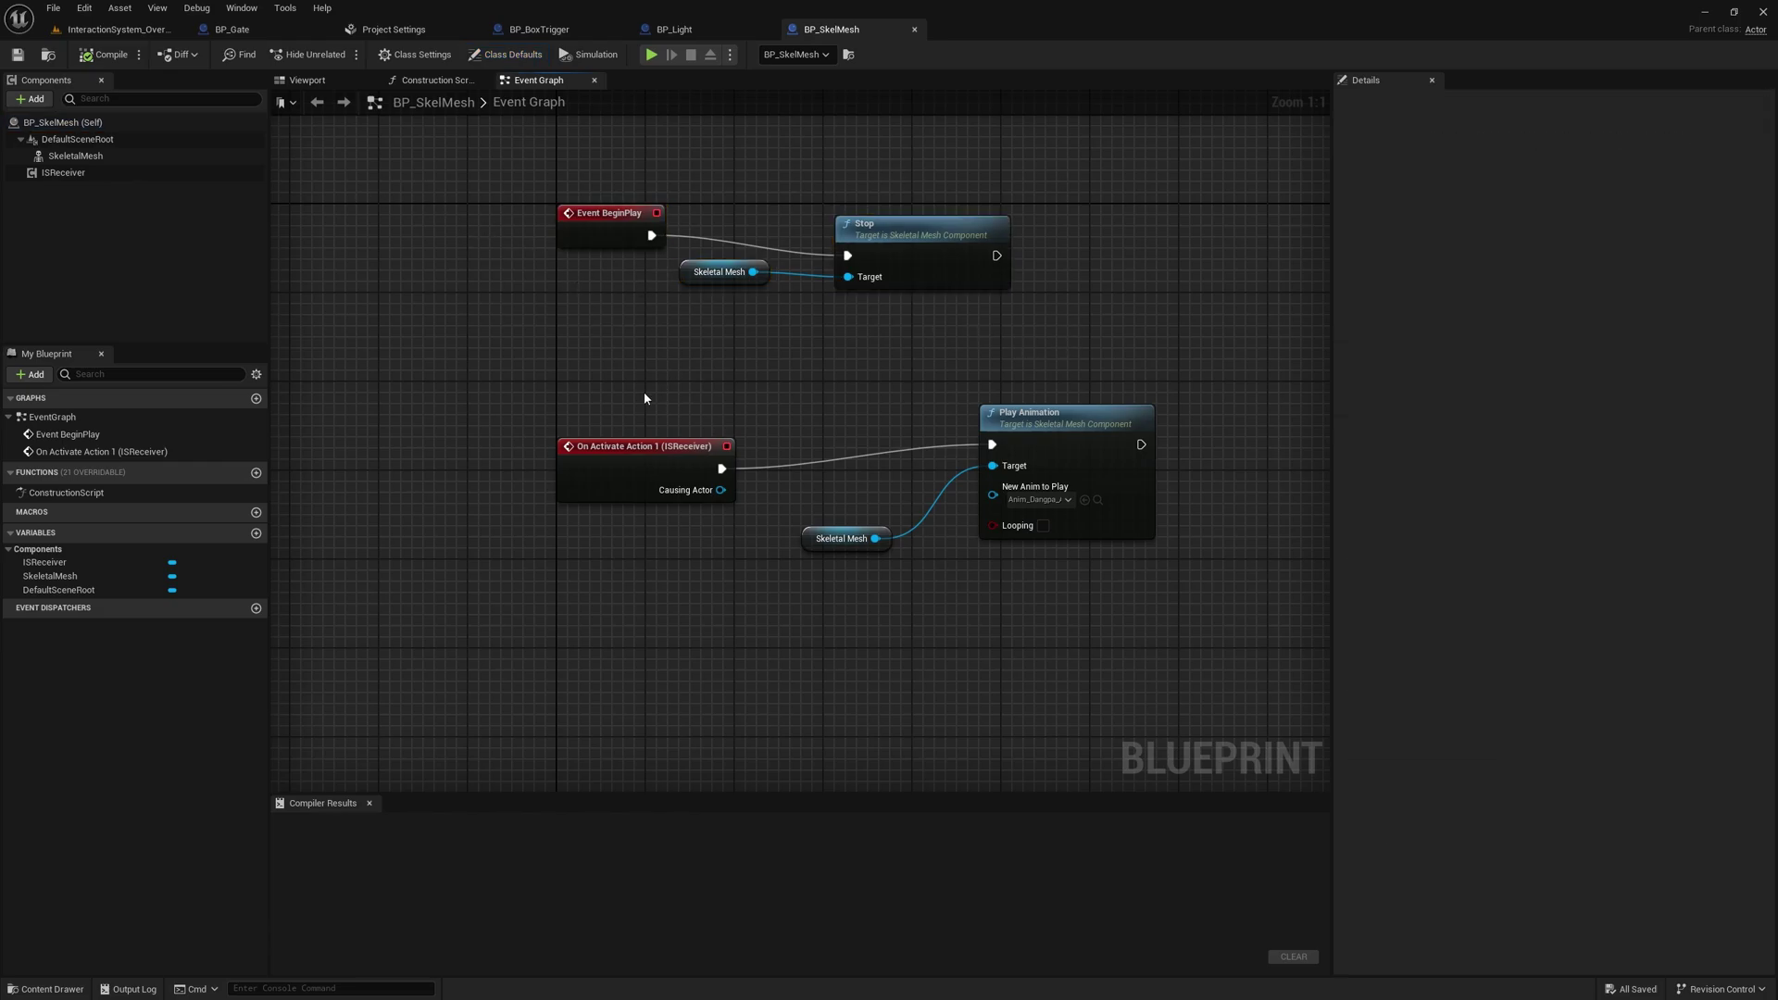
{"action": "left_click_drag", "start_coordinate": [1231, 591], "coordinate": [1237, 592]}
{"action": "left_click", "coordinate": [1235, 593]}
{"action": "left_click_drag", "start_coordinate": [850, 389], "coordinate": [1158, 581]}
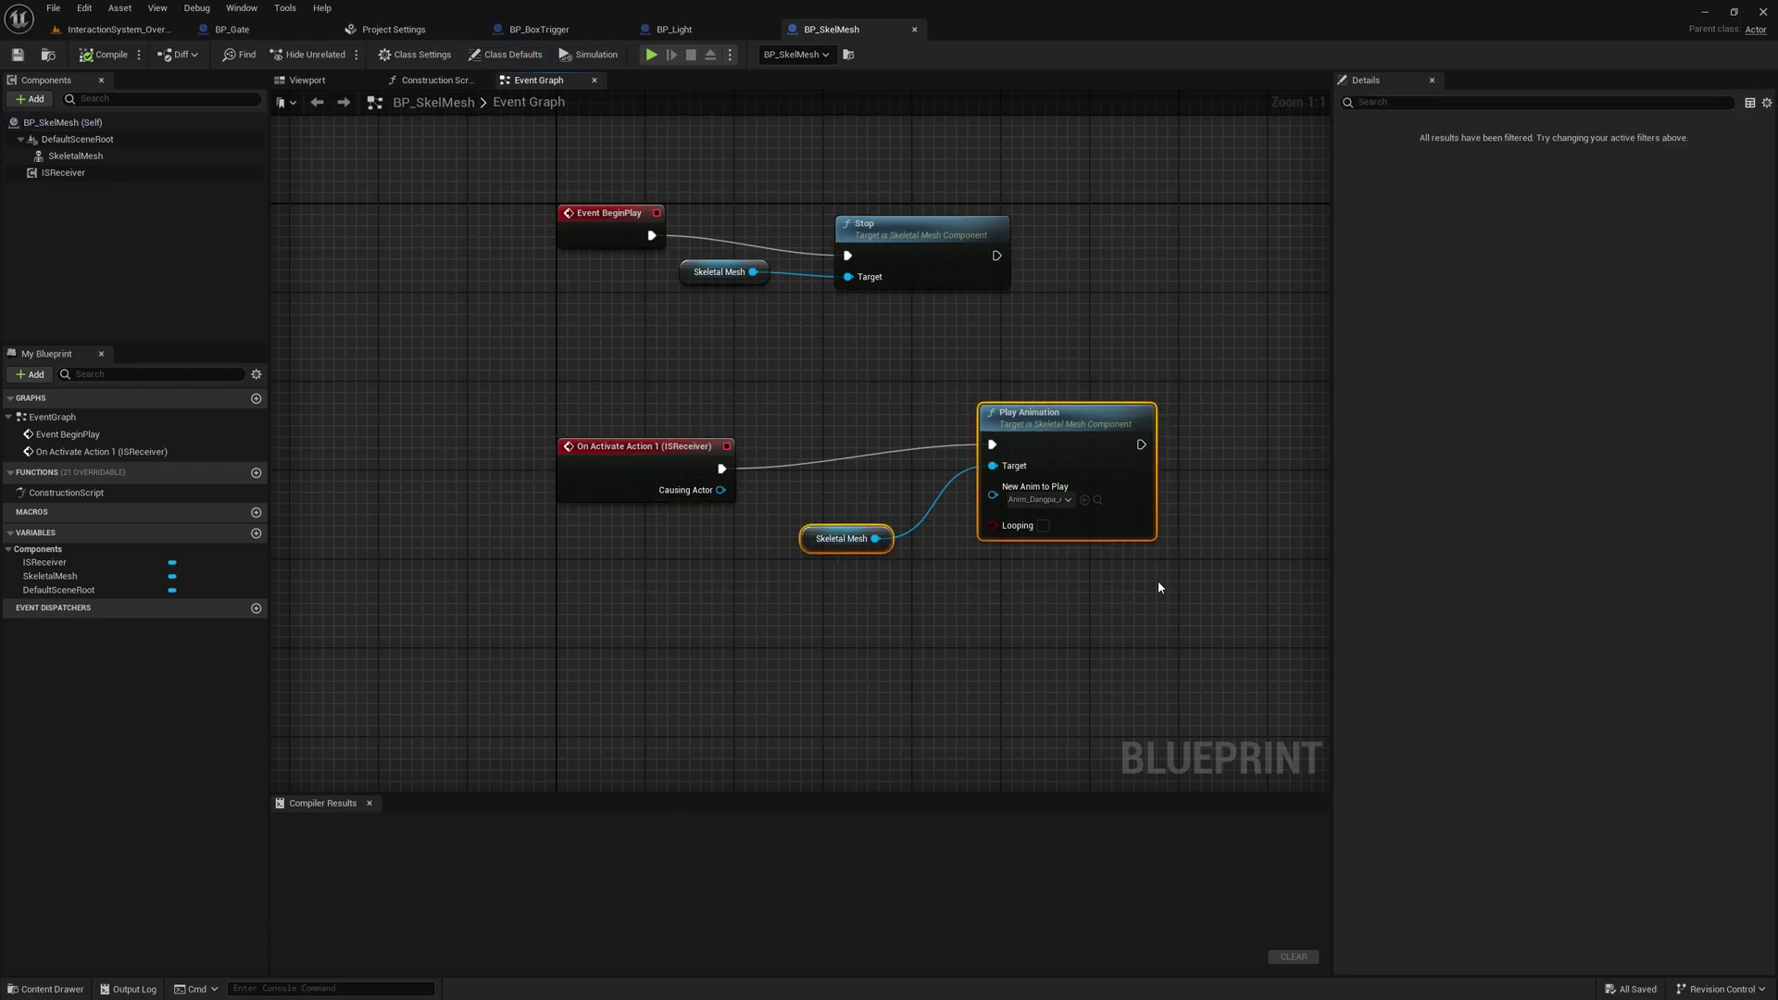
{"action": "left_click", "coordinate": [109, 173]}
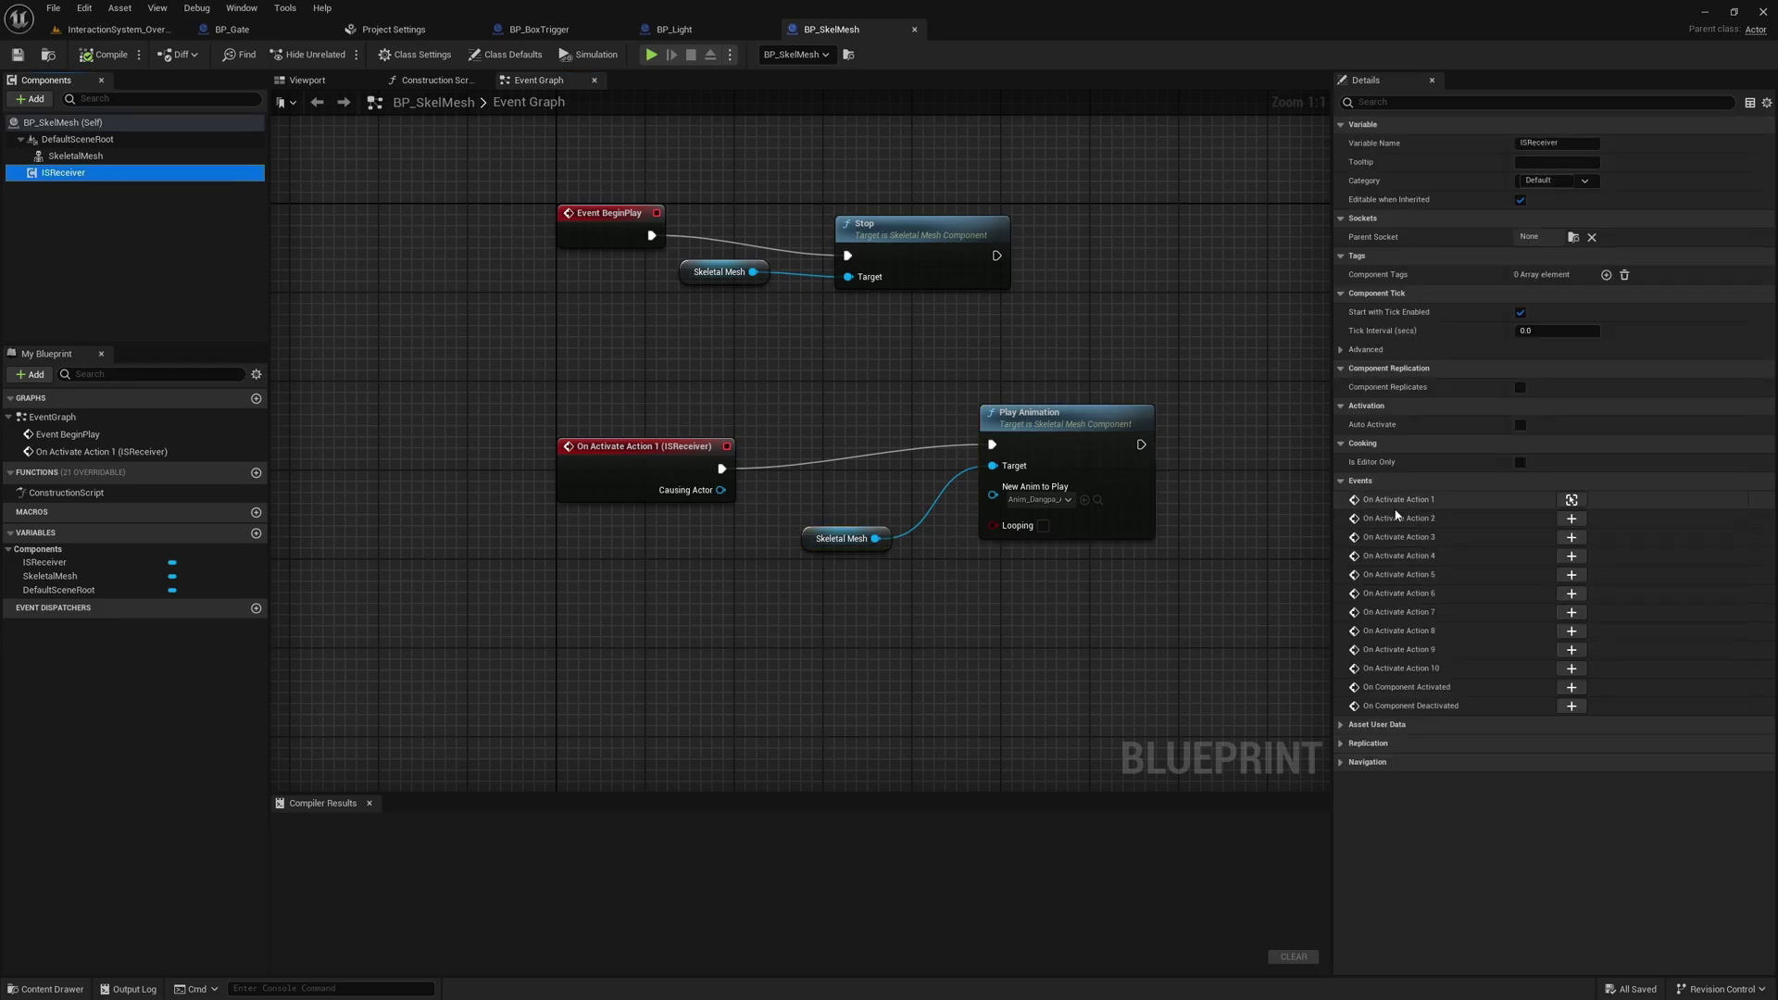
{"action": "left_click", "coordinate": [1572, 500]}
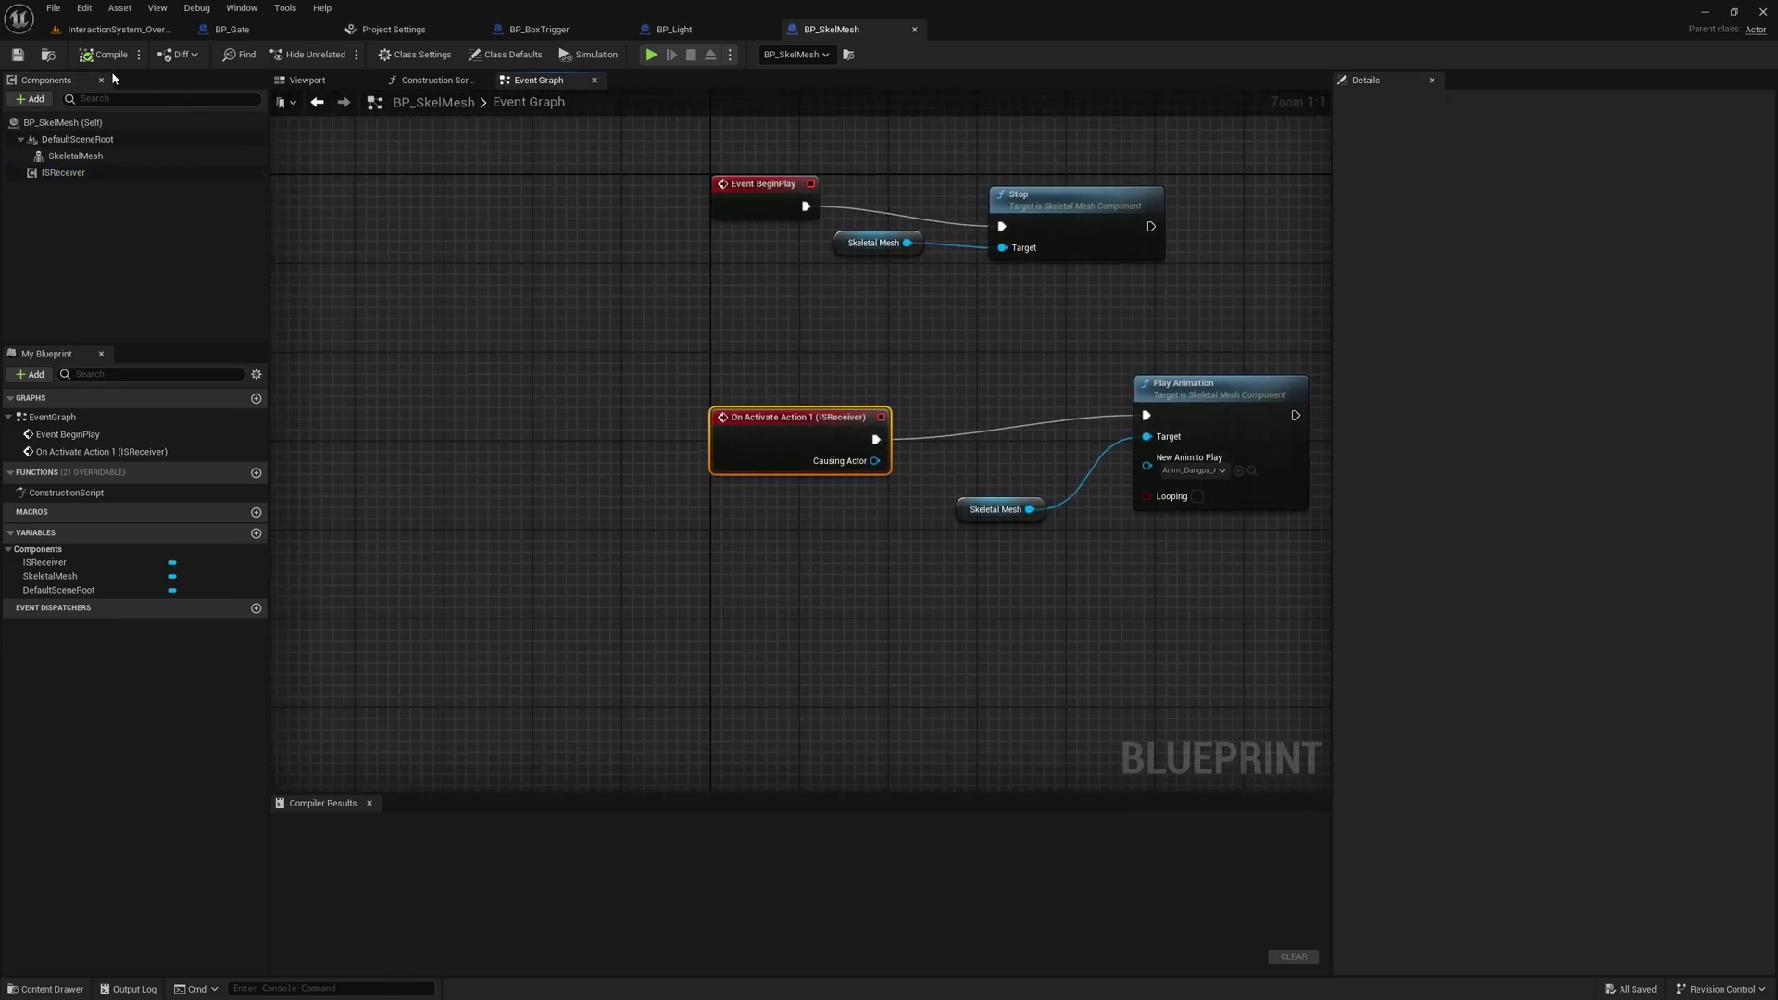
{"action": "left_click", "coordinate": [116, 28]}
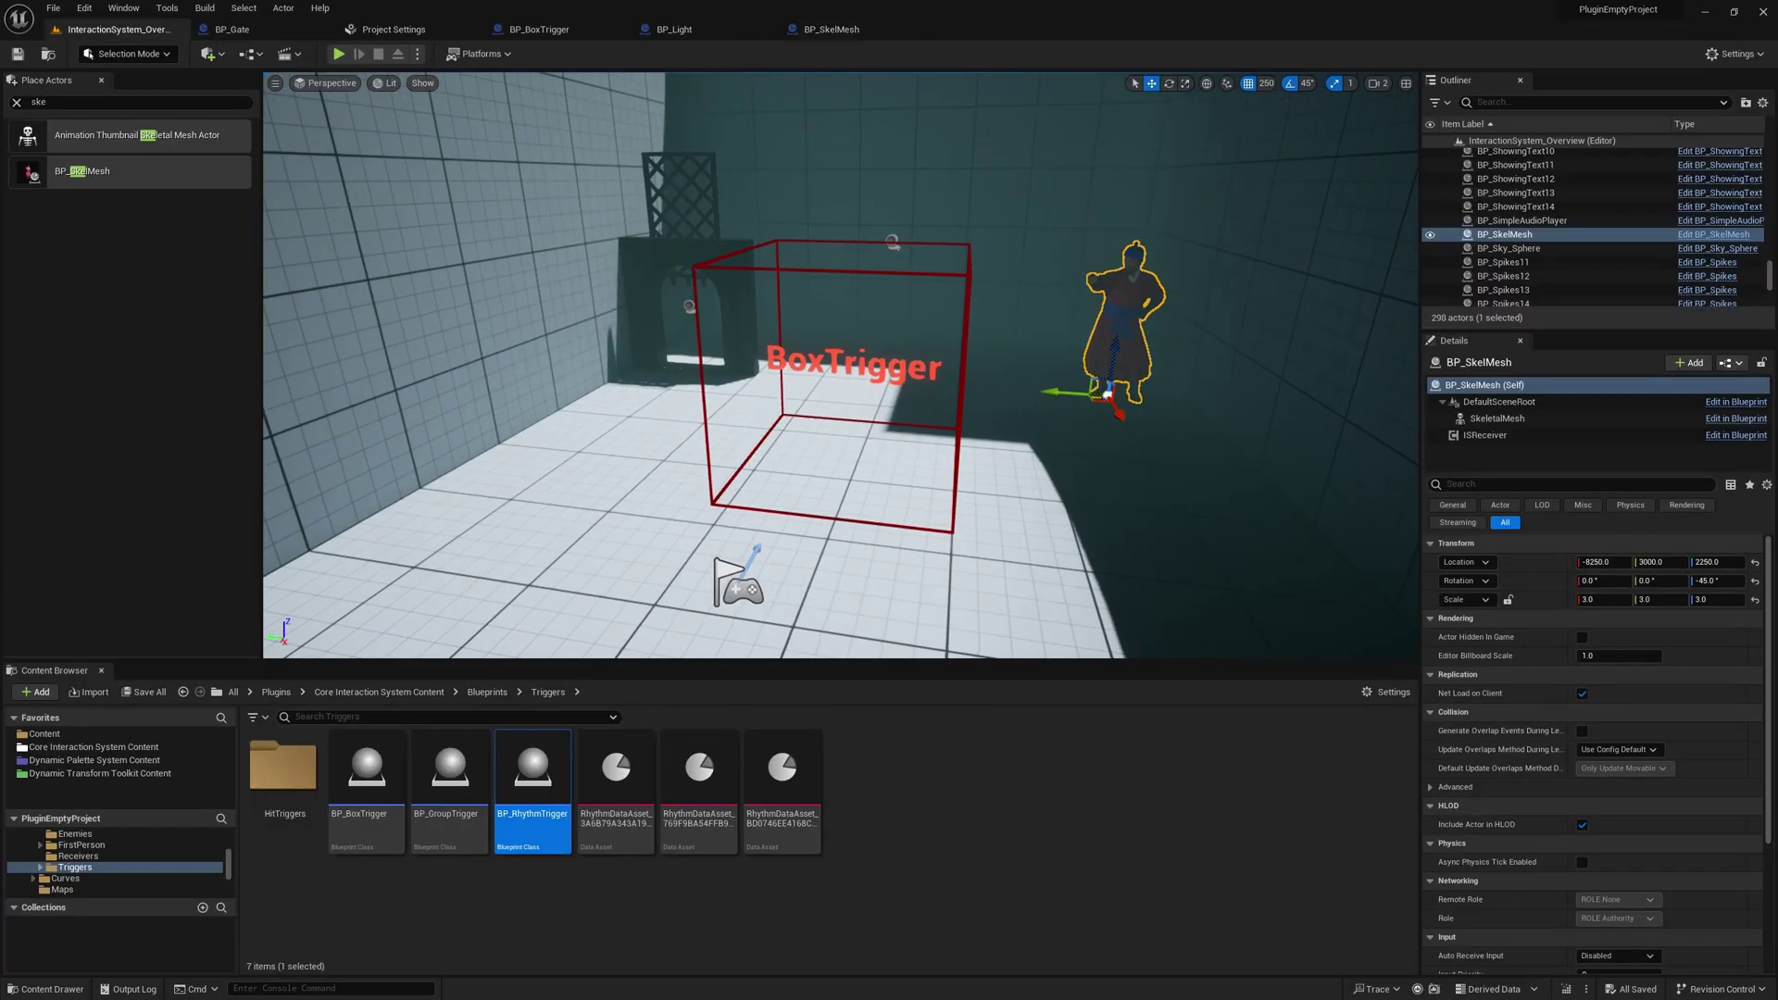
Step: Try adding two elements to Interaction Targets in the Begin Overlap Interactions component of BP_BoxTrigger7, and clear the array
{"action": "scroll", "coordinate": [833, 431], "scroll_direction": "up", "scroll_amount": 5}
{"action": "left_click", "coordinate": [810, 510]}
{"action": "scroll", "coordinate": [833, 500], "scroll_direction": "down", "scroll_amount": 6}
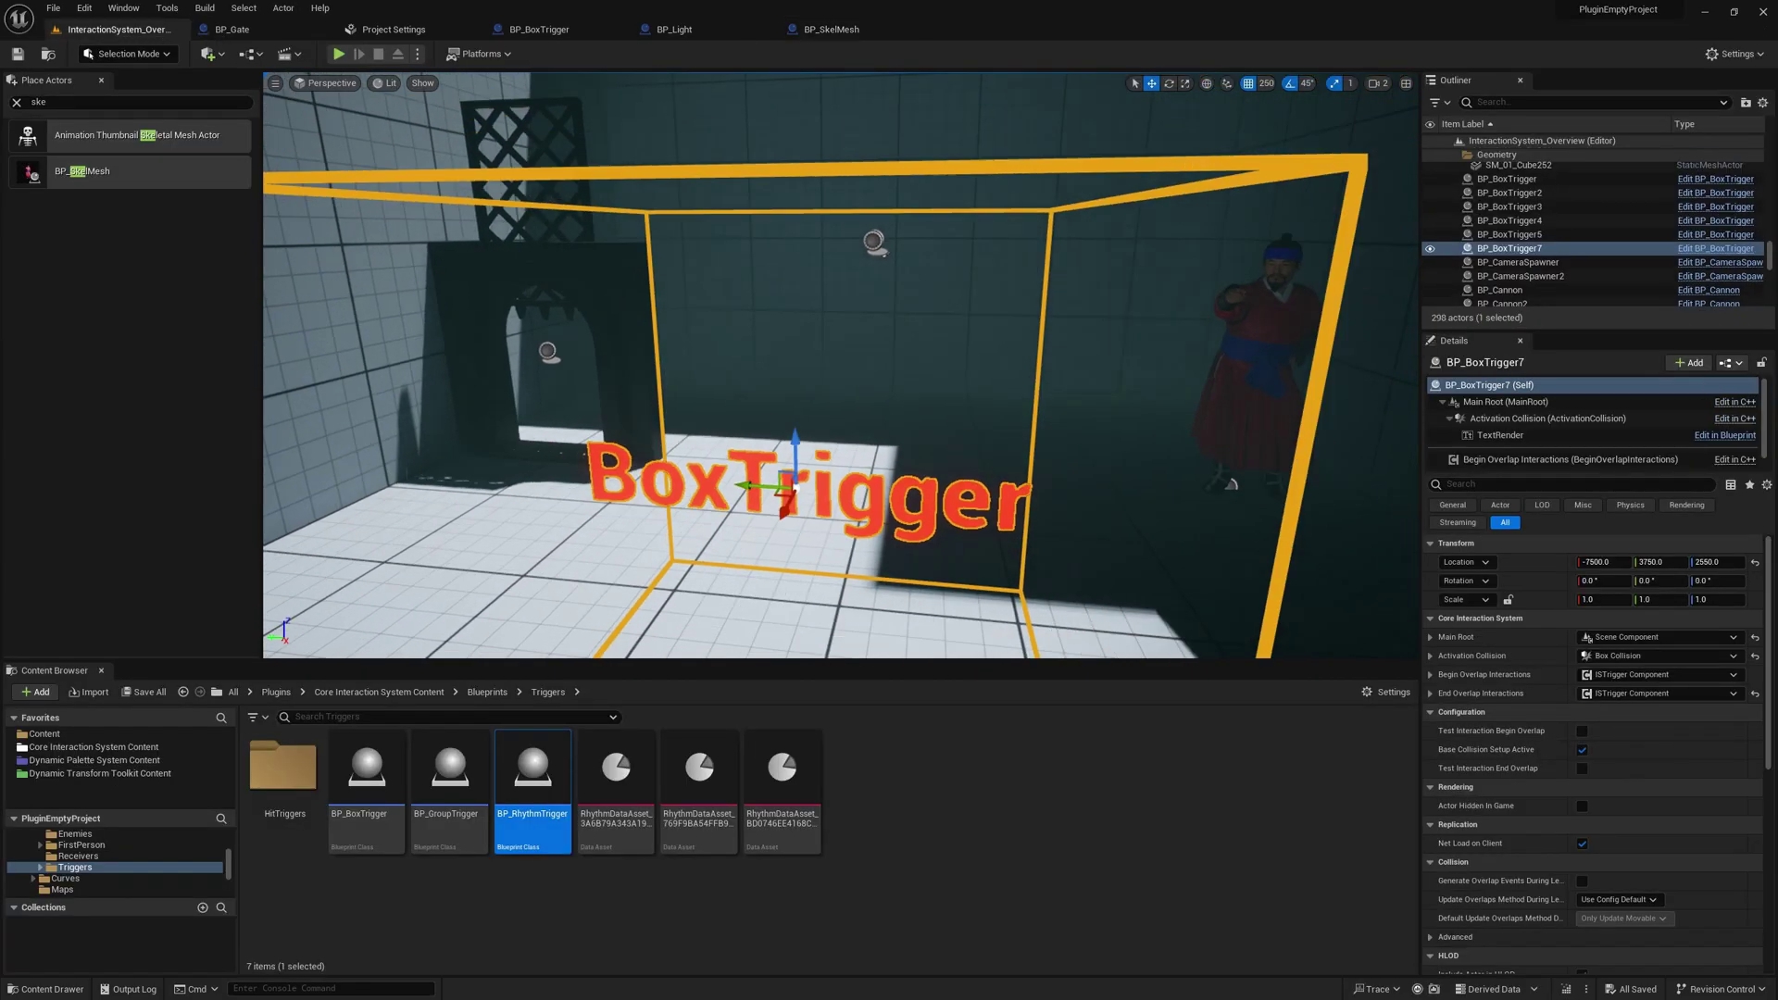
{"action": "left_click", "coordinate": [1472, 459]}
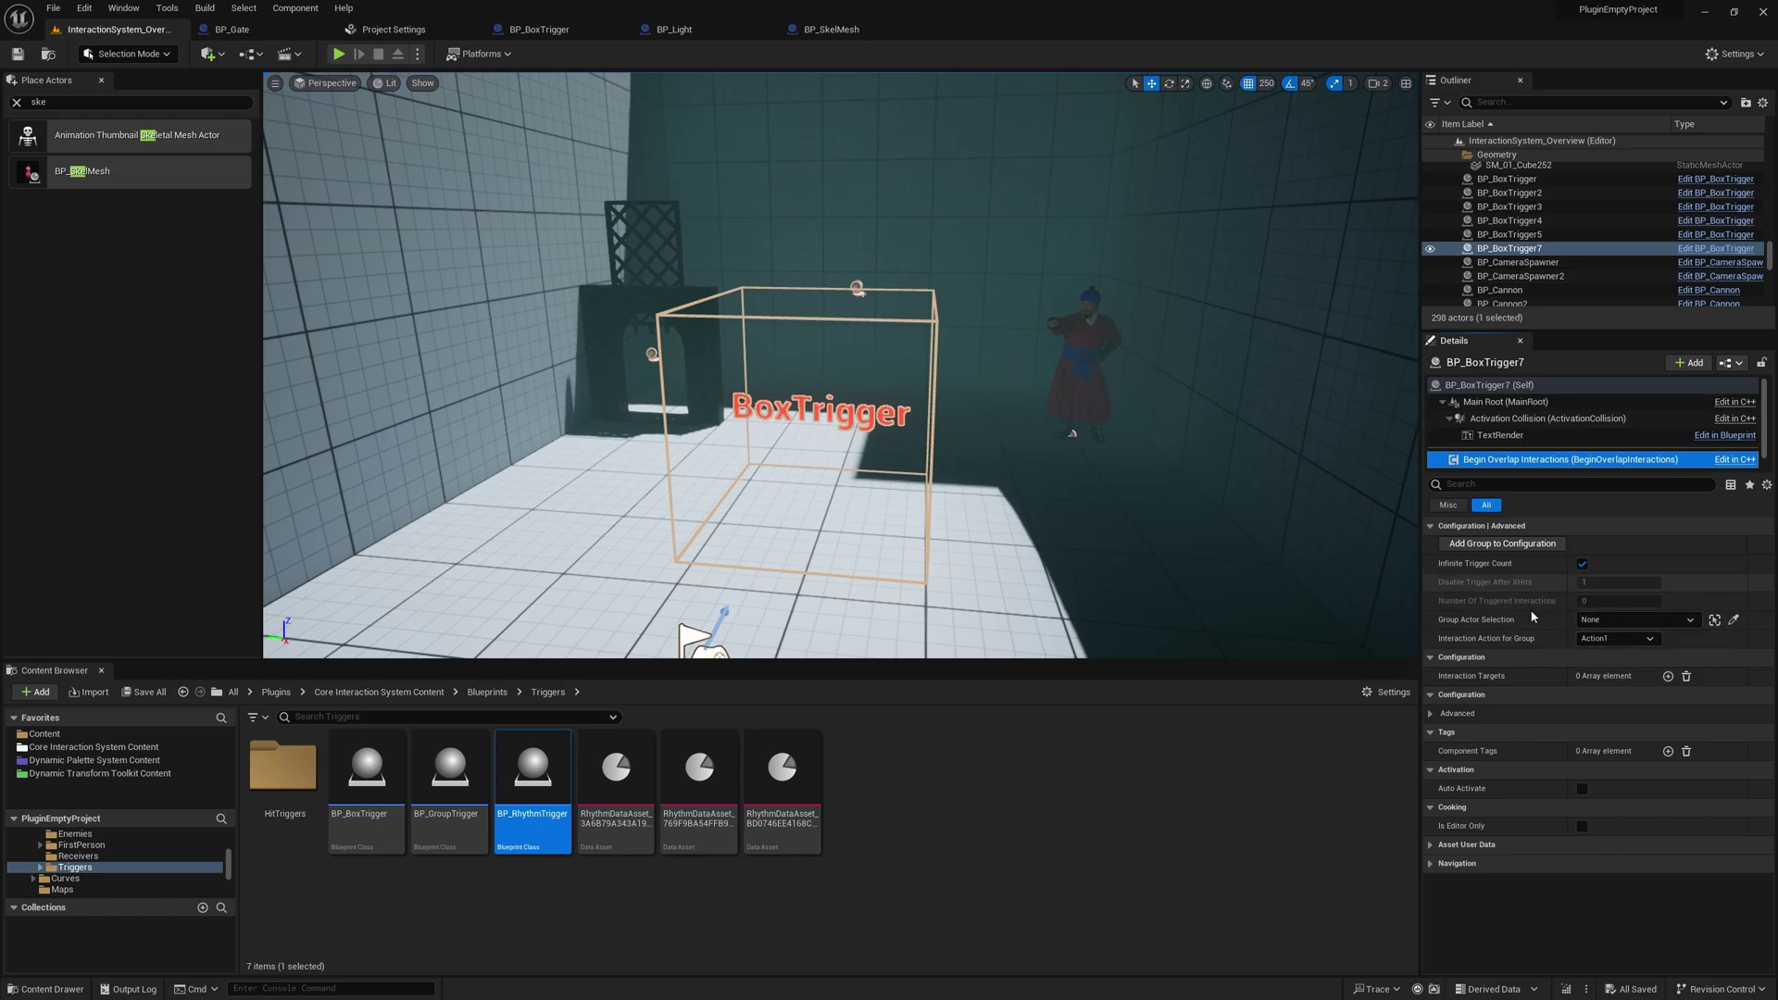
{"action": "left_click", "coordinate": [1668, 677]}
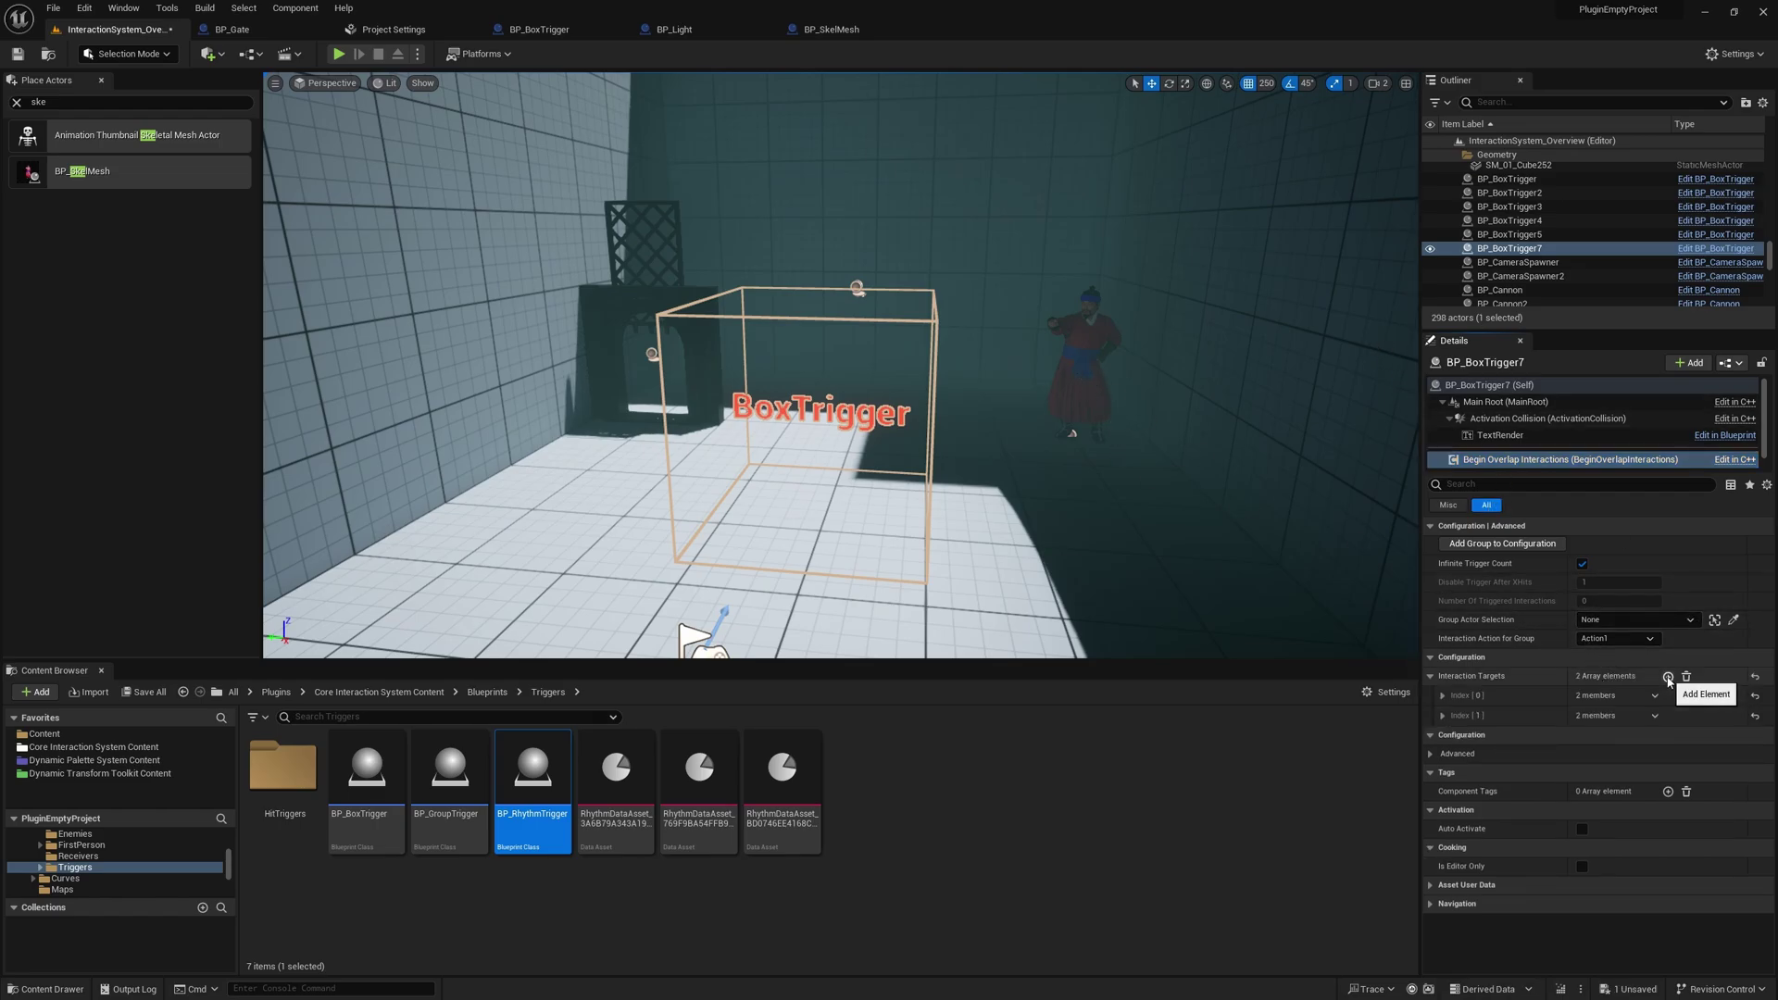
{"action": "left_click", "coordinate": [1687, 677]}
Step: Group the BP_SkelMesh character, BP_Light and BP_Gate8 in the level
{"action": "left_click", "coordinate": [1095, 347]}
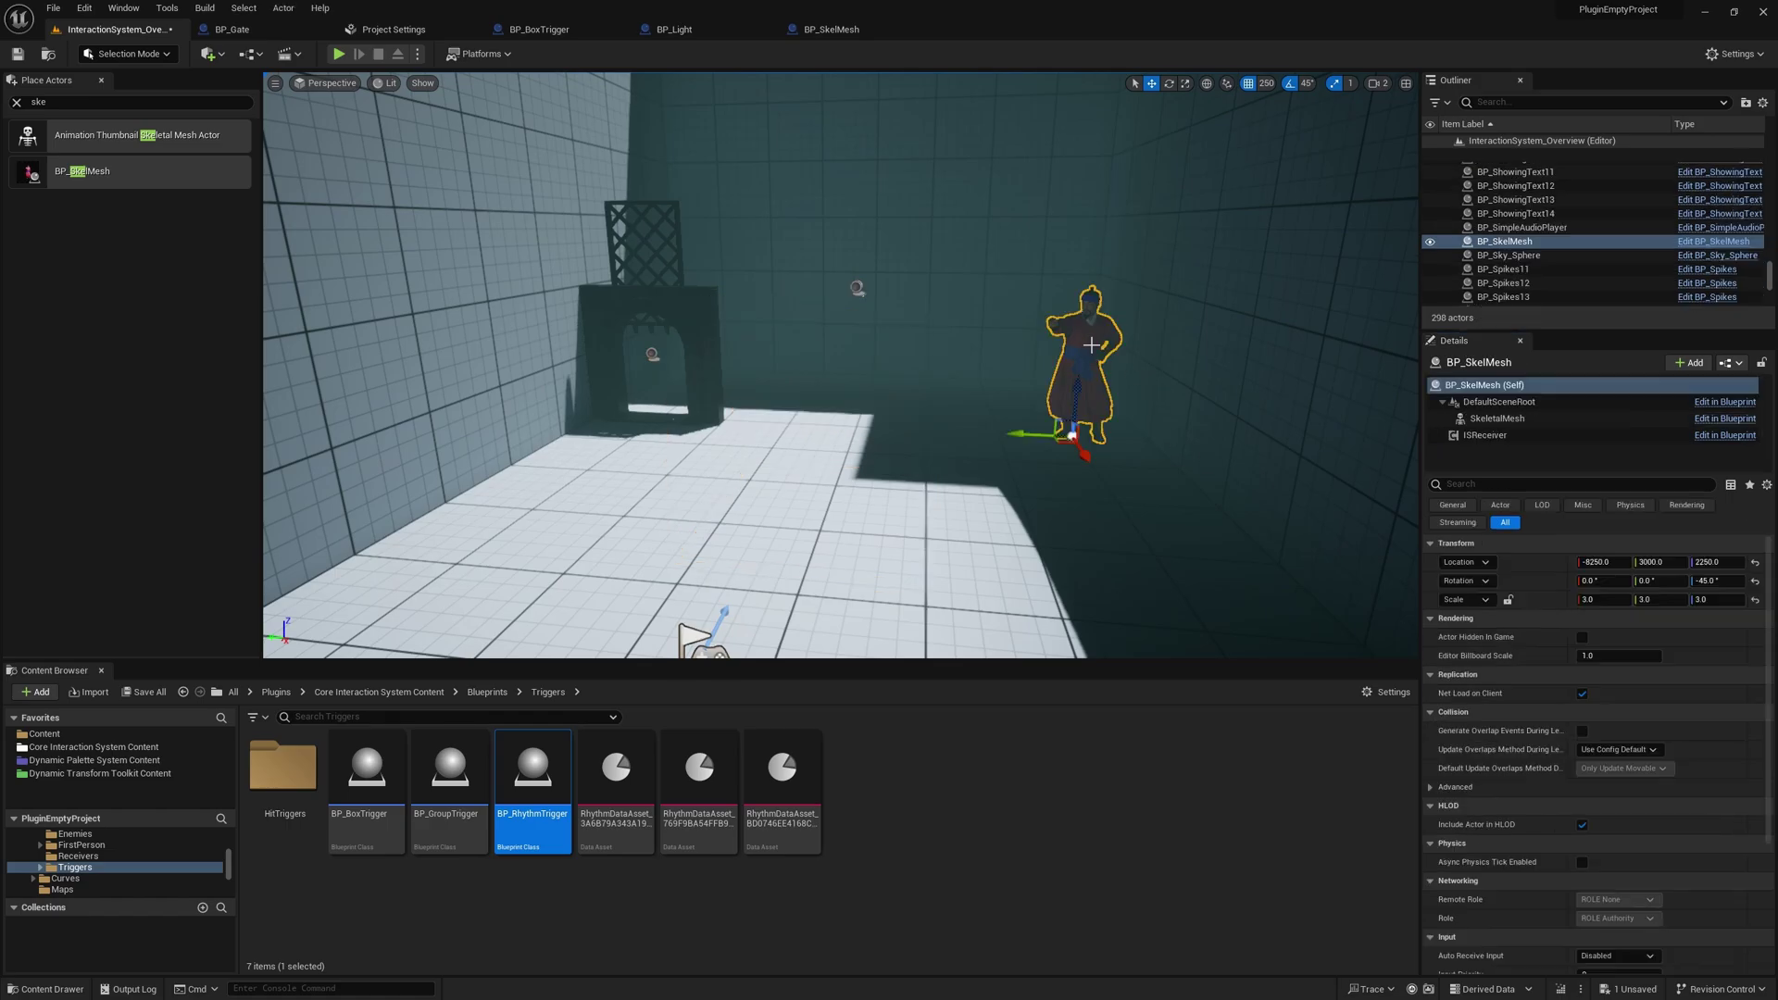
{"action": "left_click", "coordinate": [854, 285], "text": "ctrl"}
{"action": "left_click", "coordinate": [628, 304], "text": "ctrl"}
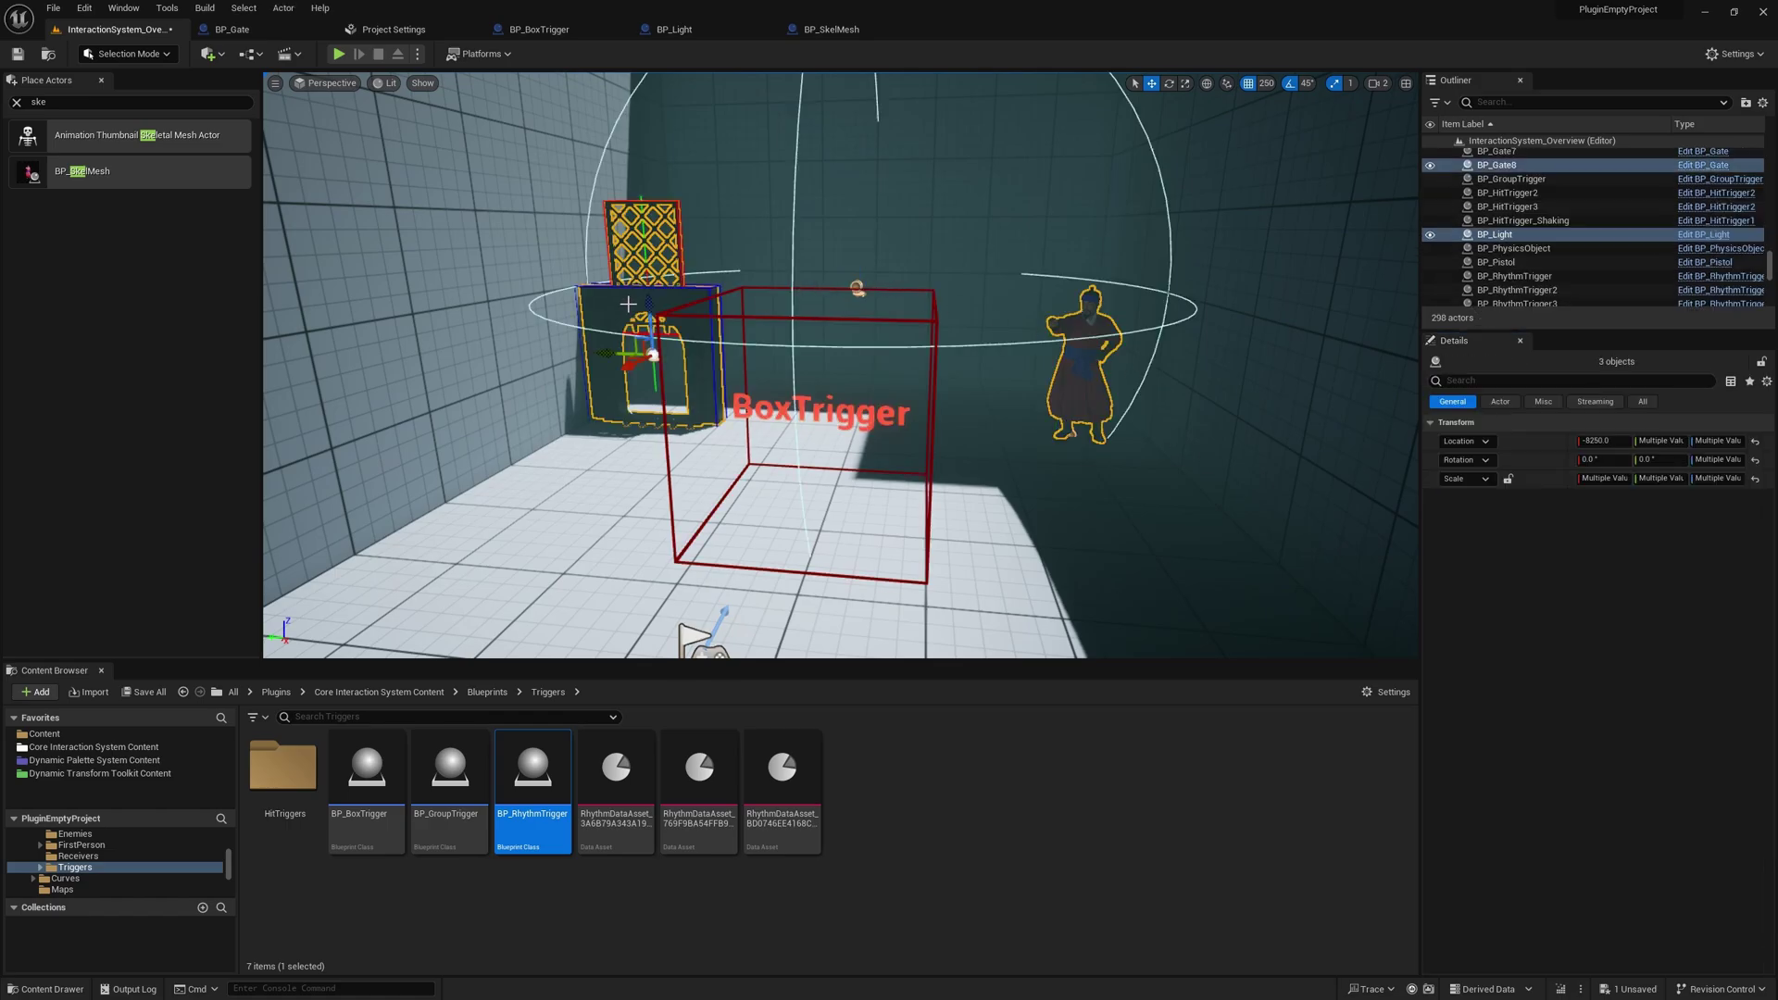
{"action": "key", "text": "ctrl+g"}
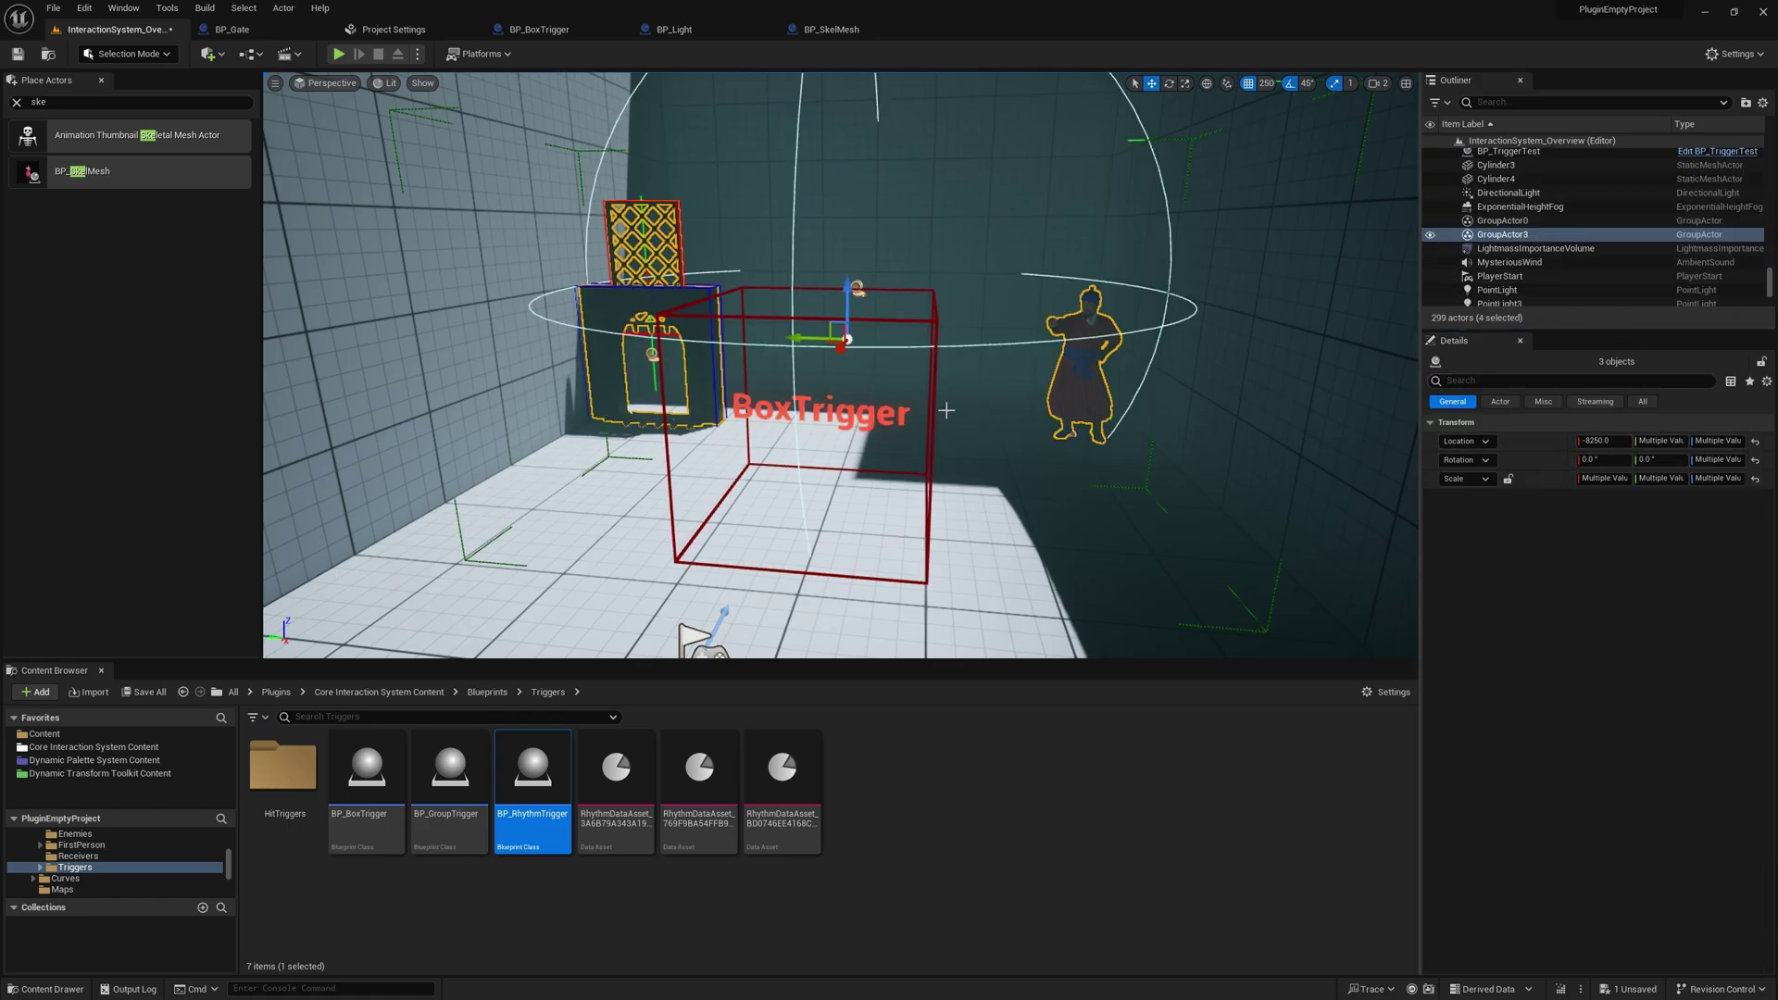
Step: In BP_BoxTrigger7's Begin Overlap Interactions component, set Group Actor Selection to GroupActor3 and add the group to the configuration
{"action": "left_click", "coordinate": [847, 419]}
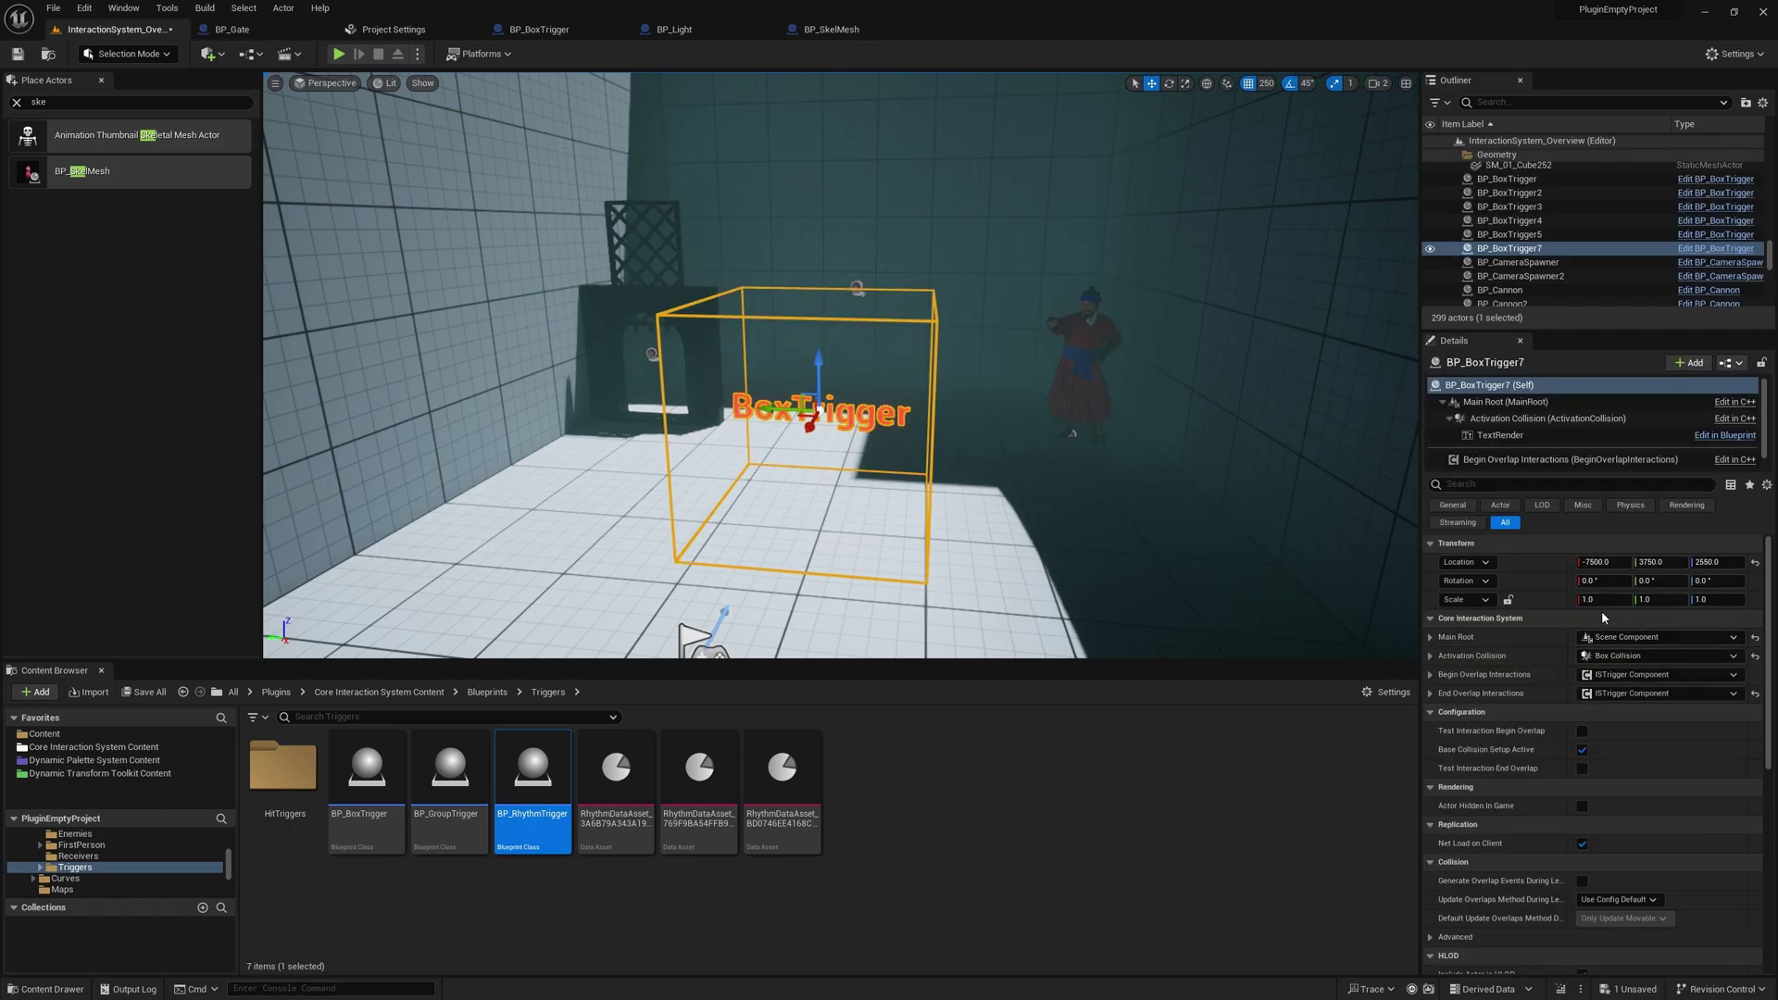
{"action": "left_click", "coordinate": [1482, 460]}
{"action": "left_click", "coordinate": [1622, 620]}
{"action": "type", "text": "group"}
{"action": "left_click", "coordinate": [1631, 831]}
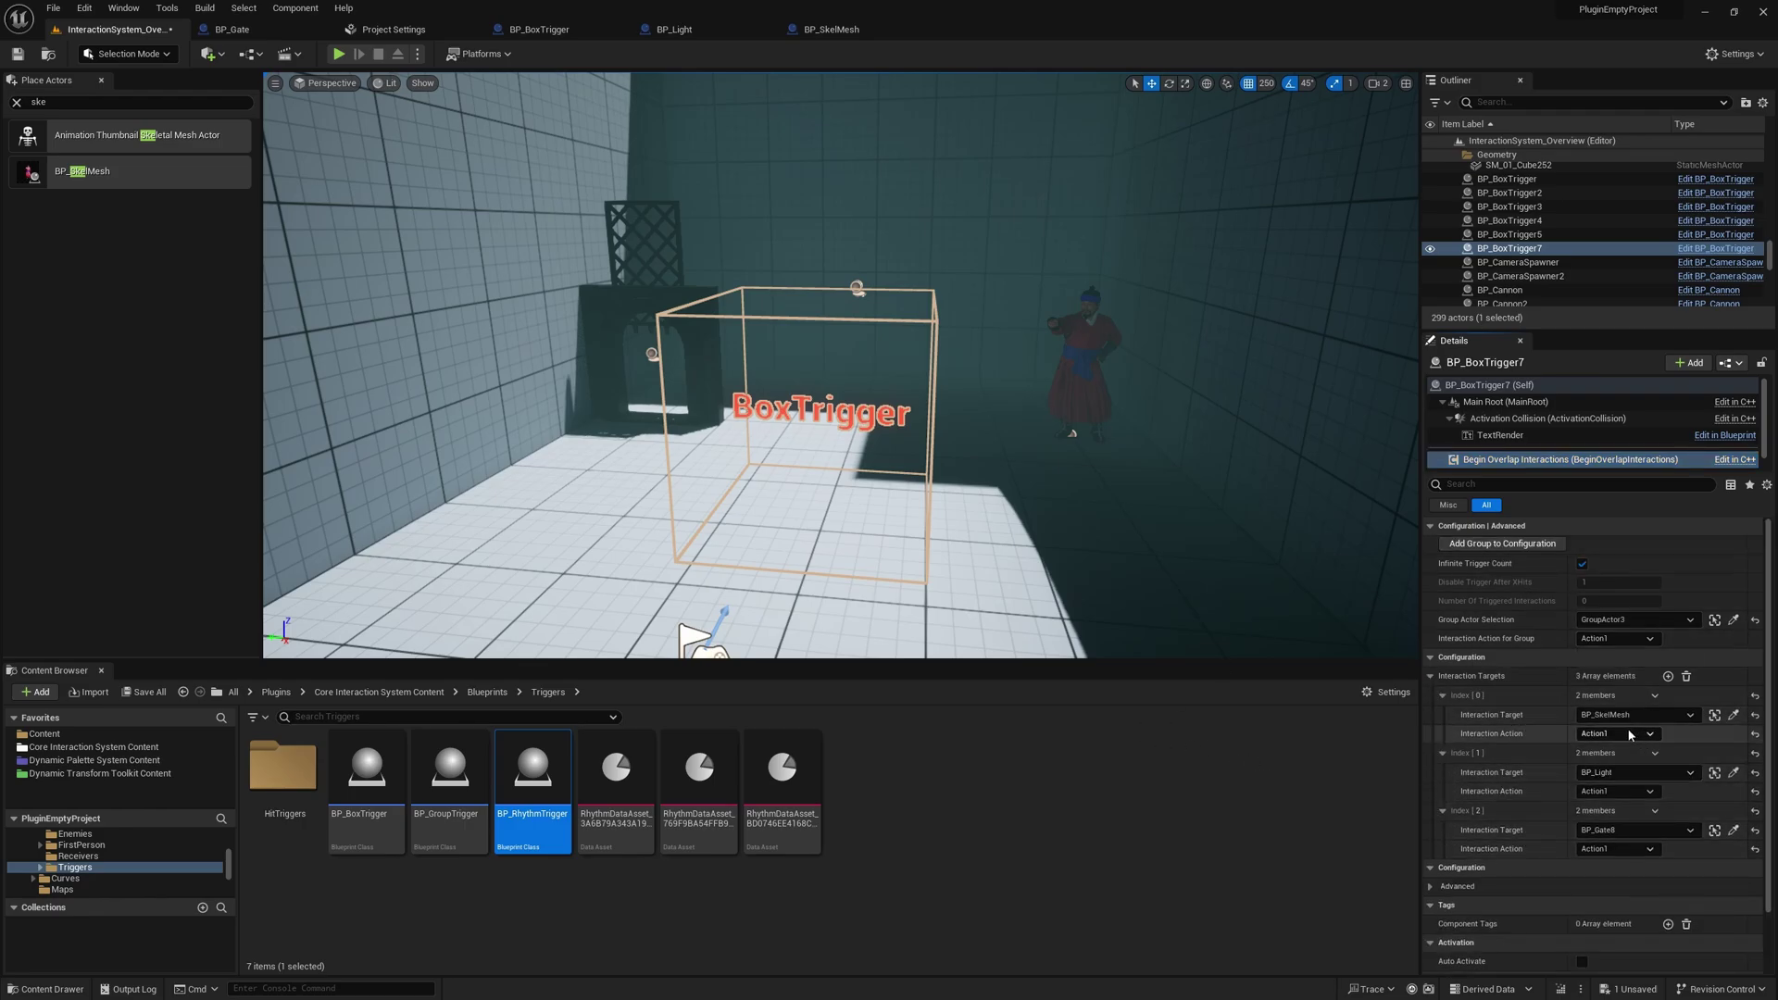
Step: Choose Action1 as the Interaction Action for the BP_SkelMesh, BP_Light and BP_Gate8 targets, and save the level
{"action": "left_click", "coordinate": [1617, 739]}
{"action": "left_click", "coordinate": [1616, 739]}
{"action": "left_click", "coordinate": [1609, 799]}
{"action": "left_click", "coordinate": [1595, 805]}
{"action": "left_click", "coordinate": [1616, 849]}
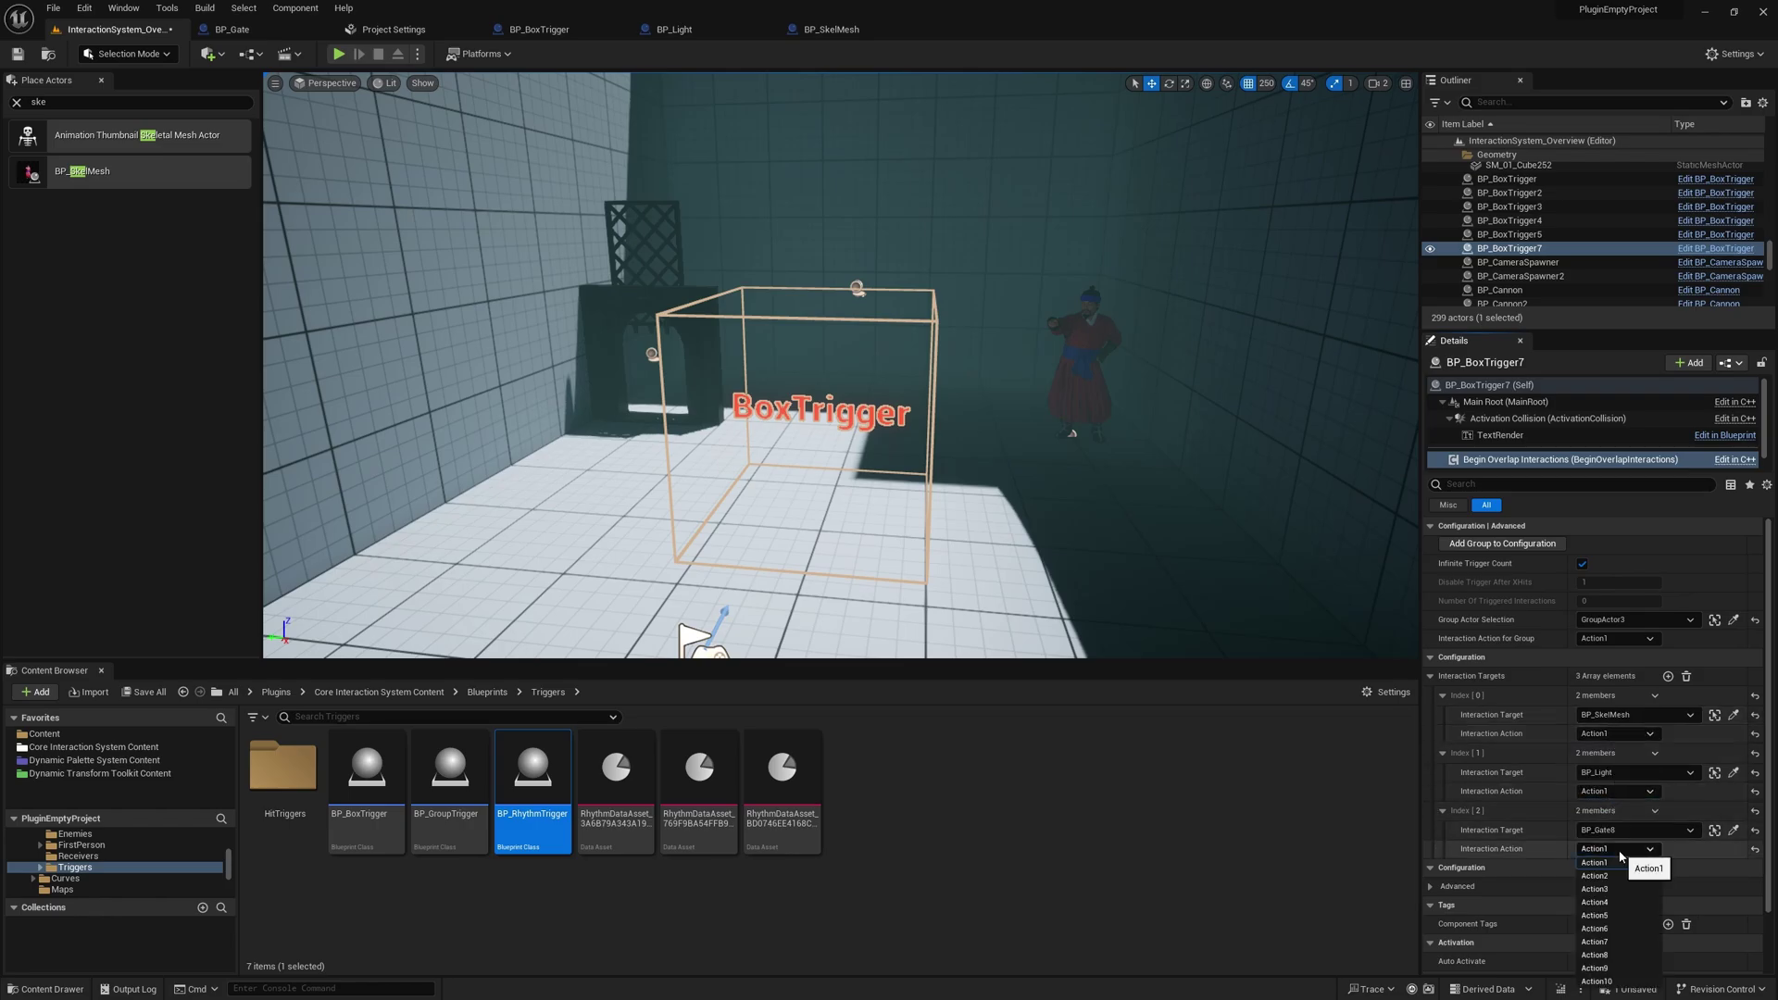
{"action": "left_click", "coordinate": [1595, 862]}
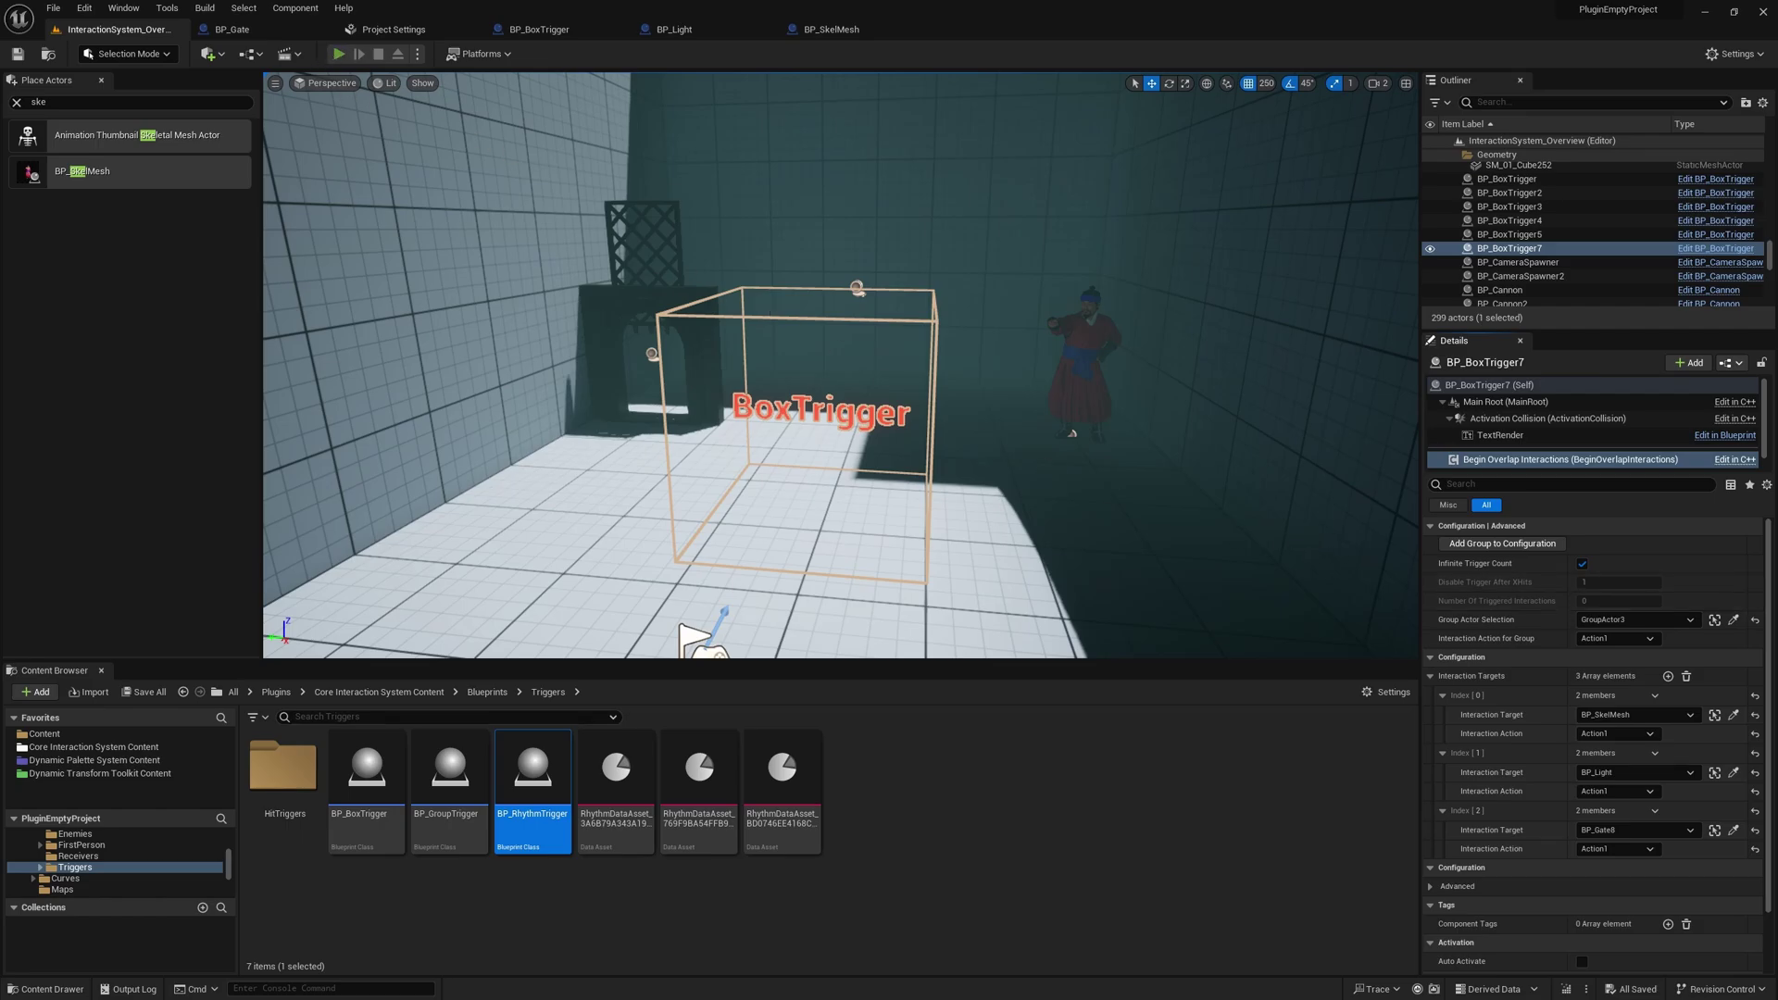
Step: Playtest the box trigger with its grouped targets, and jump to the Helper Components section in the plugin's online documentation
{"action": "key", "text": "alt+p"}
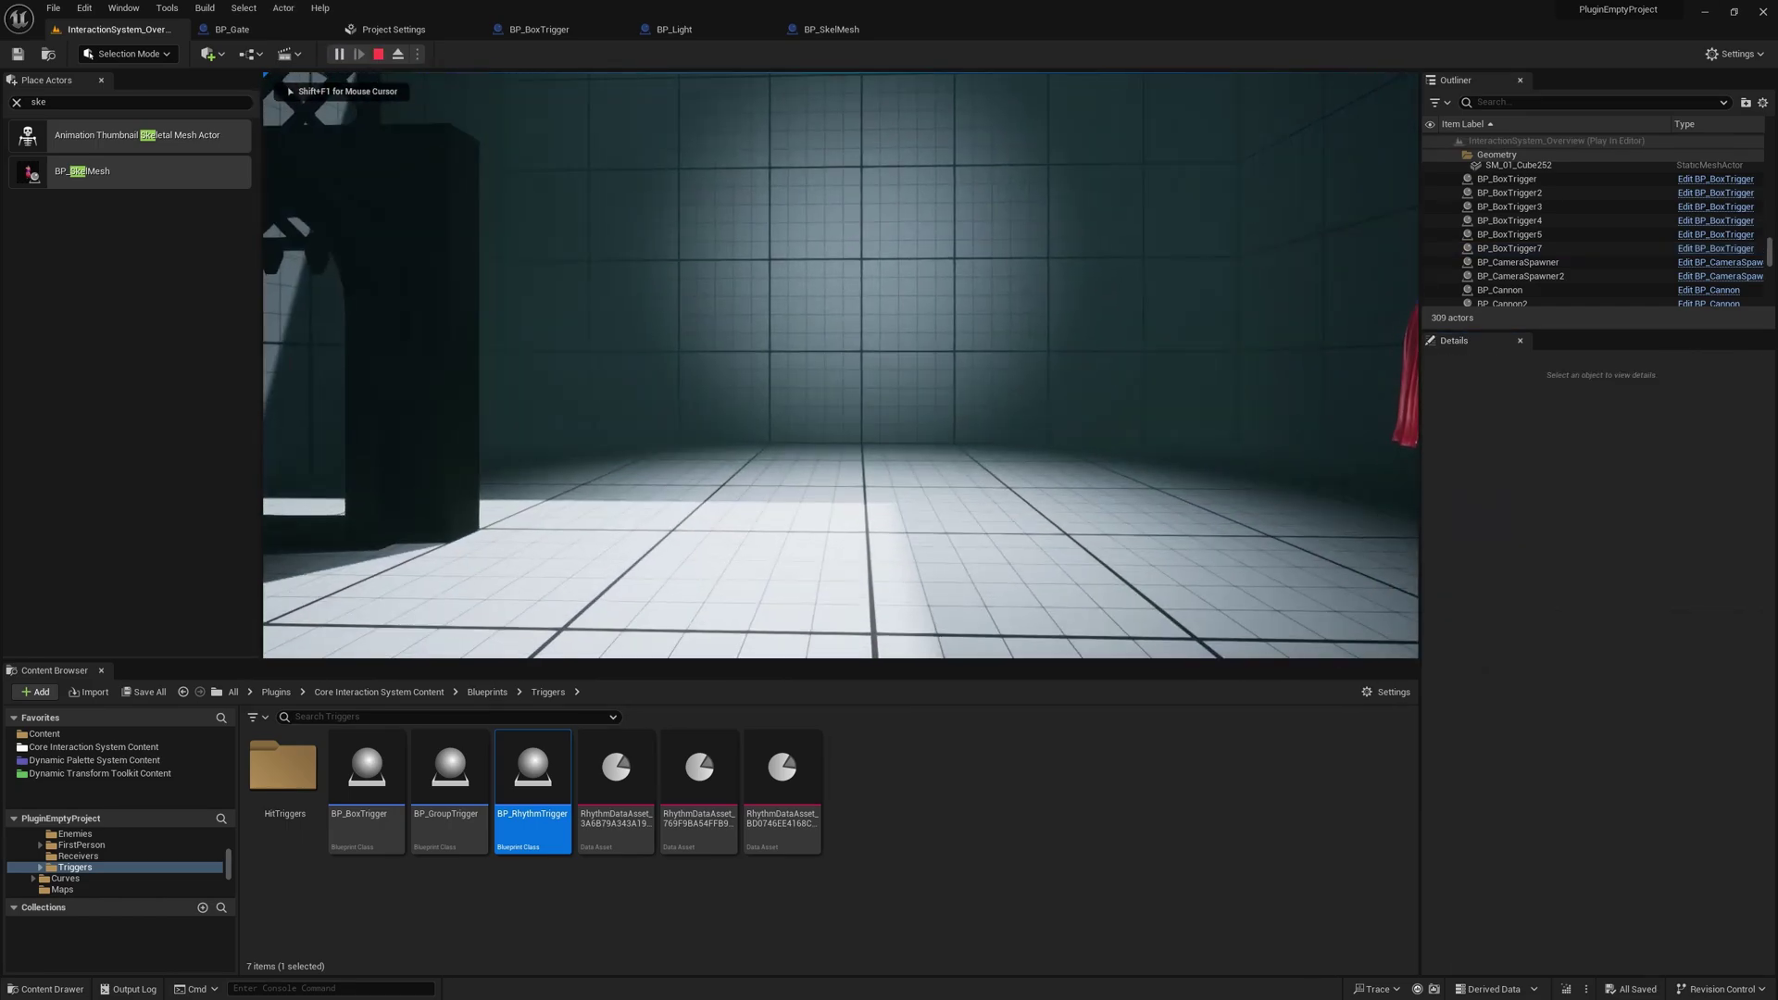
{"action": "key", "text": "s"}
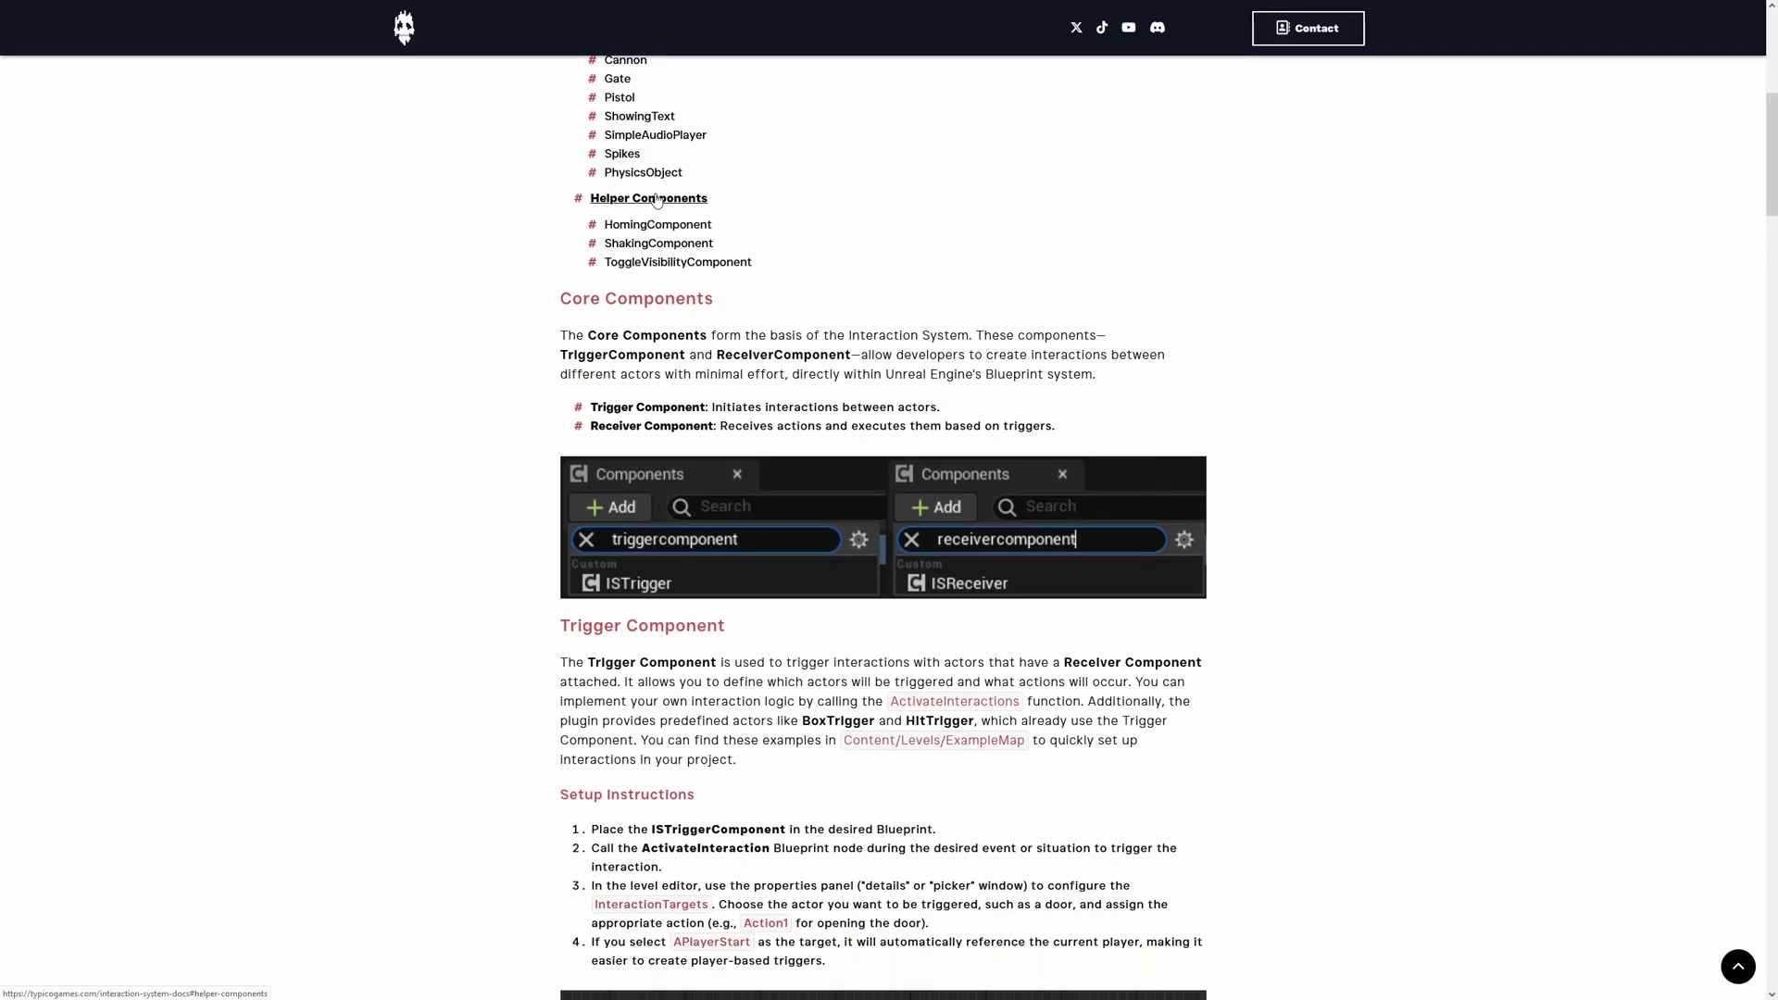
{"action": "left_click", "coordinate": [656, 199]}
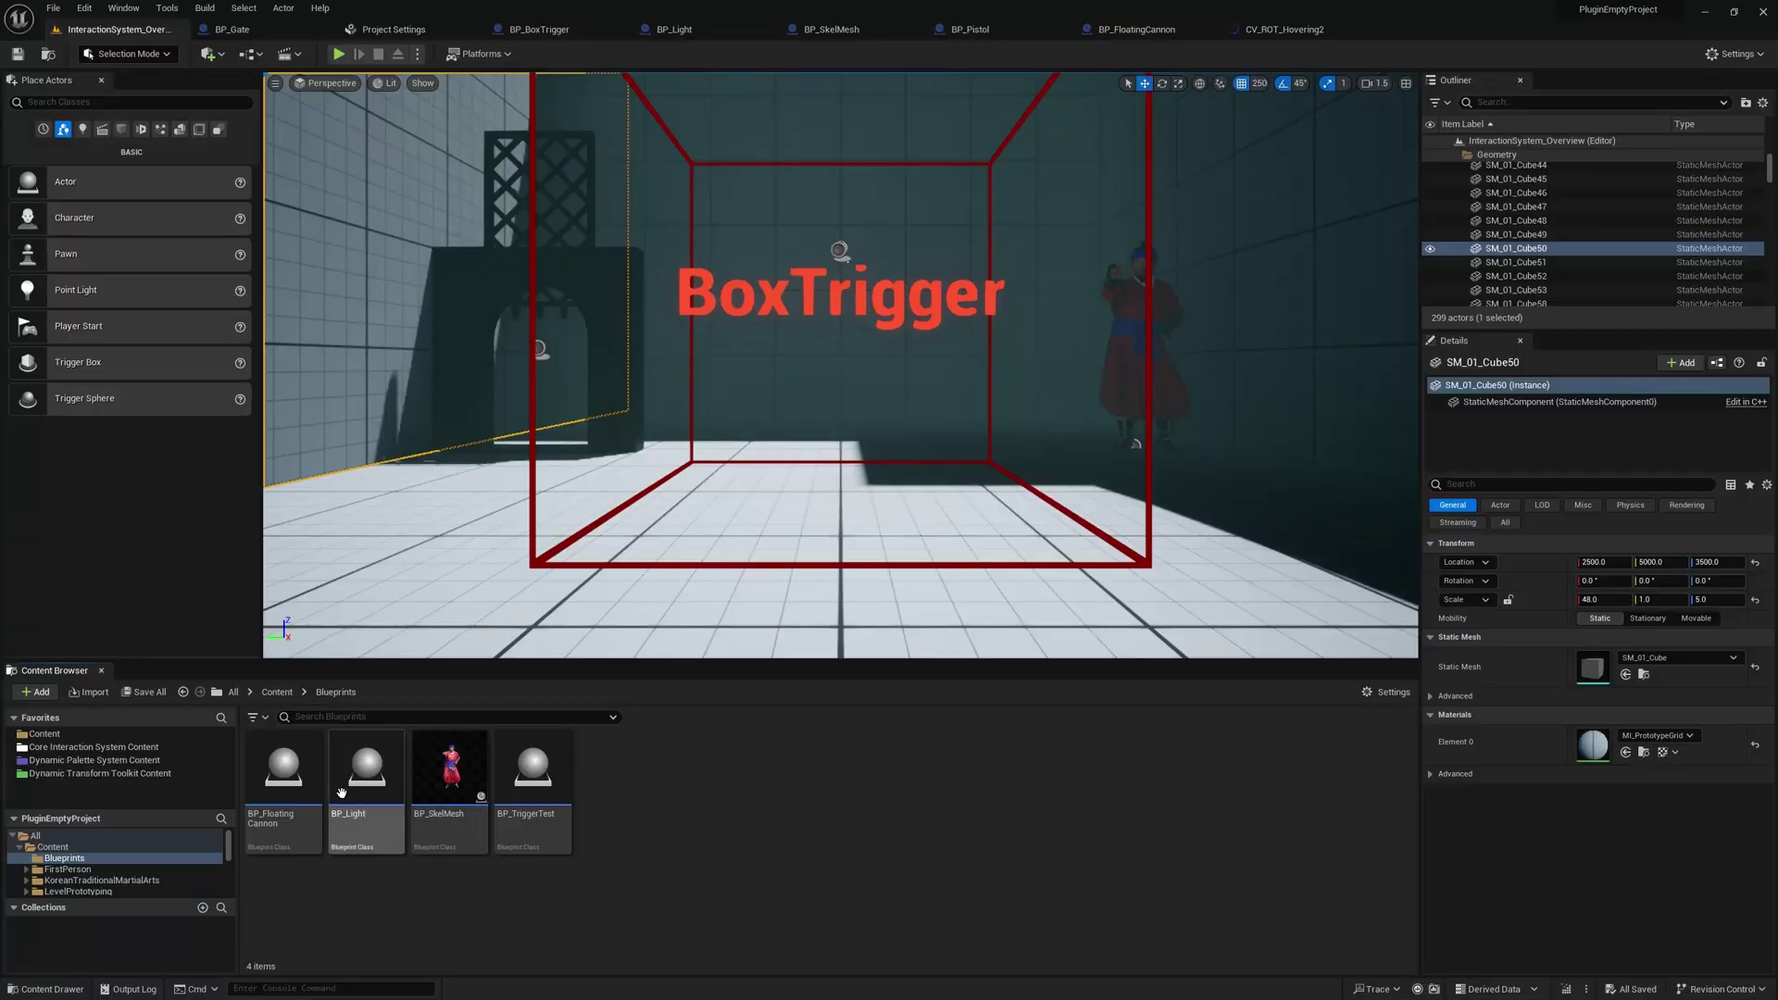
Step: Open the BP_FloatingCannon blueprint and add a Static Mesh component with an ISShaking component beneath it
{"action": "double_click", "coordinate": [278, 708]}
{"action": "left_click", "coordinate": [36, 99]}
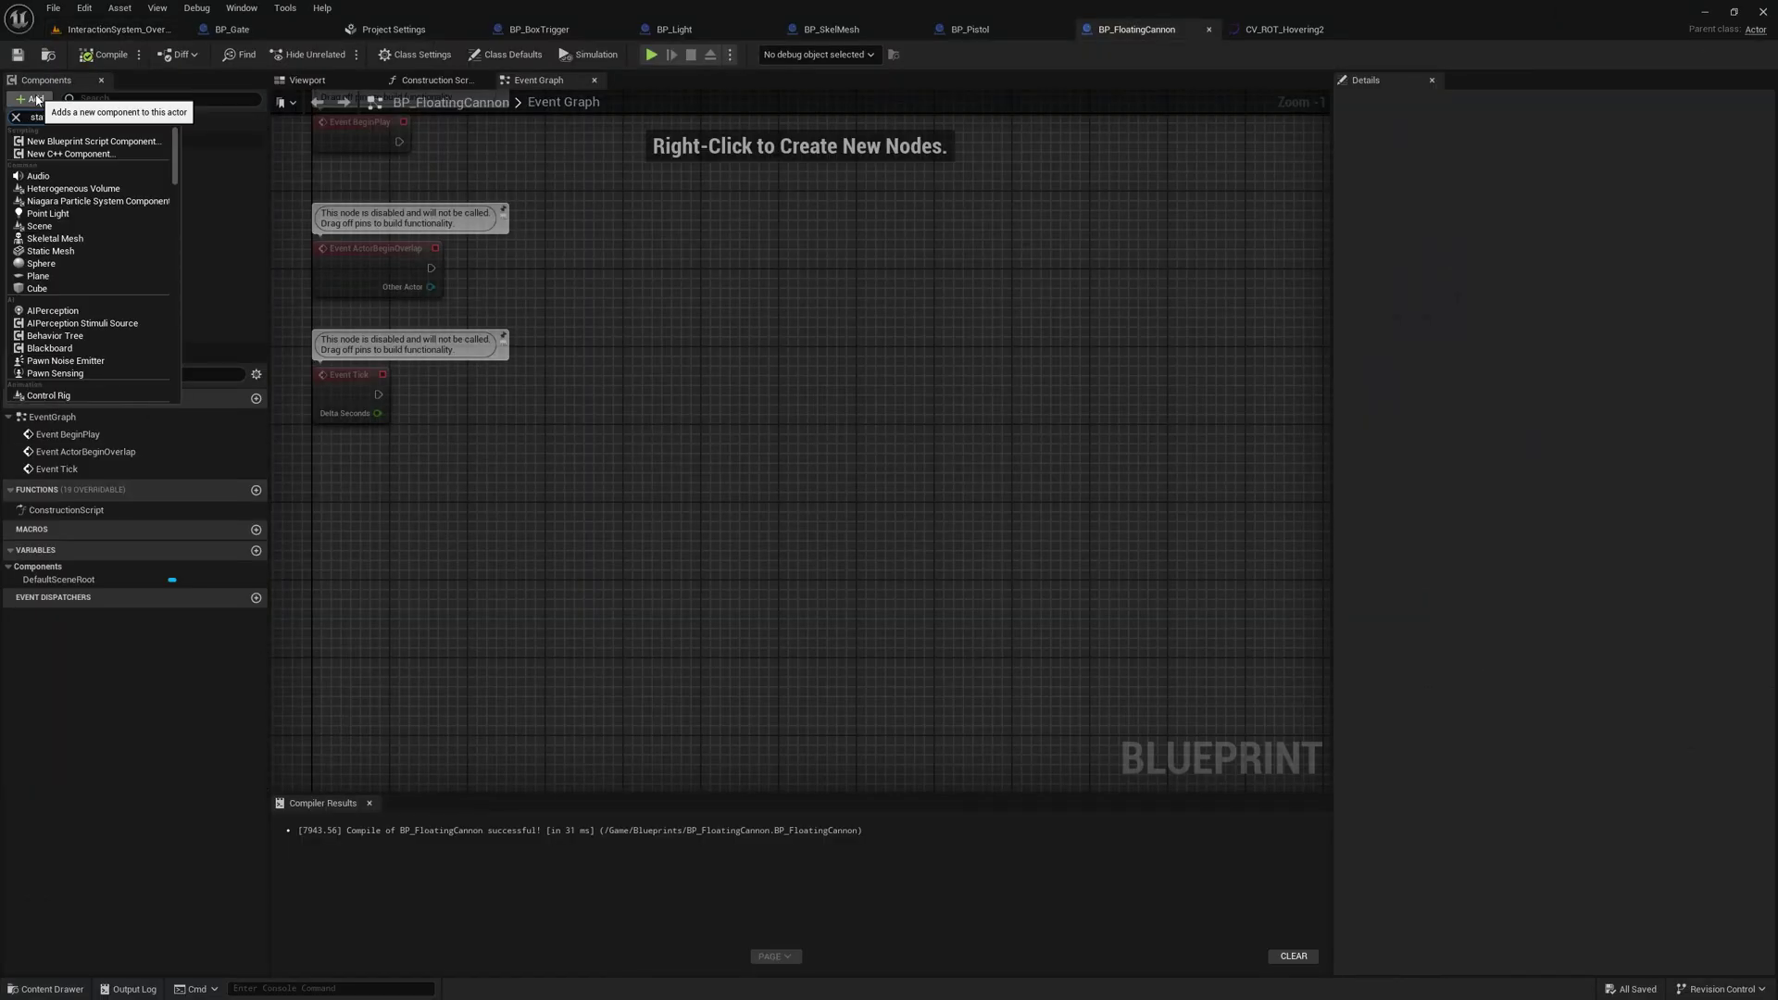
{"action": "type", "text": "sta"}
{"action": "left_click", "coordinate": [65, 227]}
{"action": "left_click", "coordinate": [31, 99]}
{"action": "type", "text": "shakin"}
{"action": "left_click", "coordinate": [51, 143]}
Step: Assign the cannon static mesh to the StaticMesh component of BP_FloatingCannon
{"action": "left_click", "coordinate": [71, 155]}
{"action": "left_click", "coordinate": [1602, 370]}
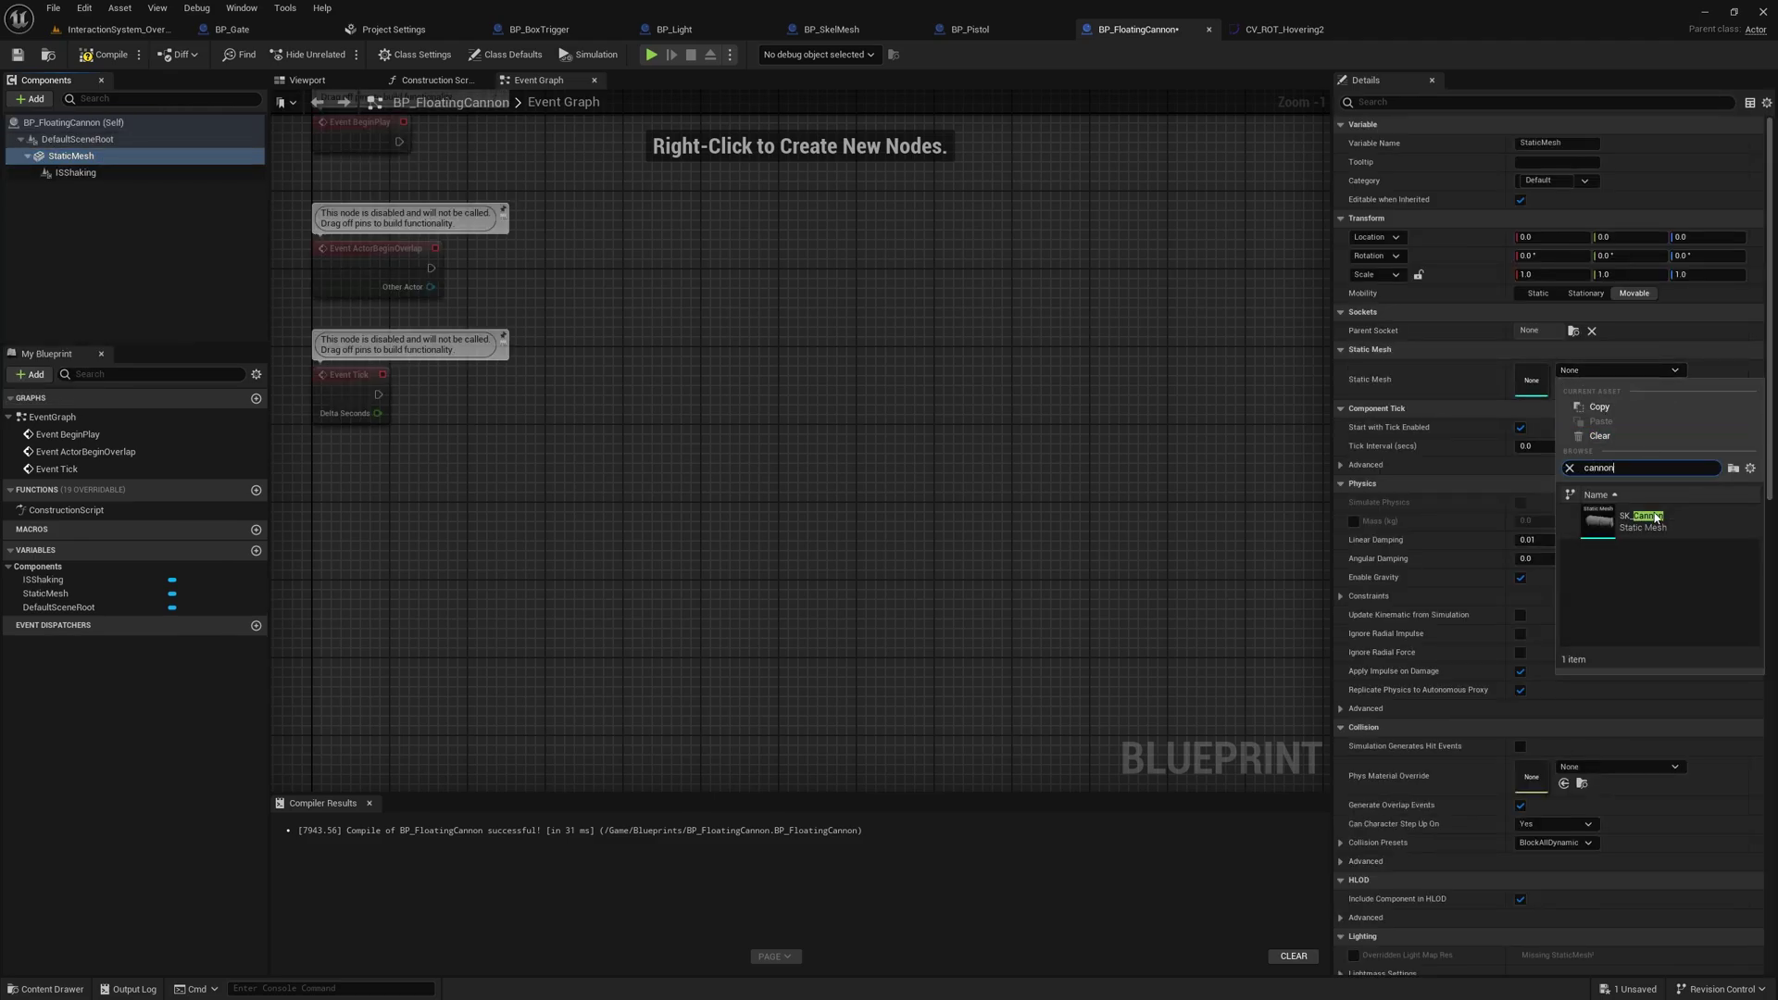
{"action": "left_click", "coordinate": [1658, 520]}
Step: Set both the Offset Rot Curve and Offset Loc Curve of the ISShaking component to CV_ROT_Hovering2
{"action": "left_click", "coordinate": [75, 172]}
{"action": "left_click", "coordinate": [1619, 447]}
{"action": "left_click", "coordinate": [1656, 704]}
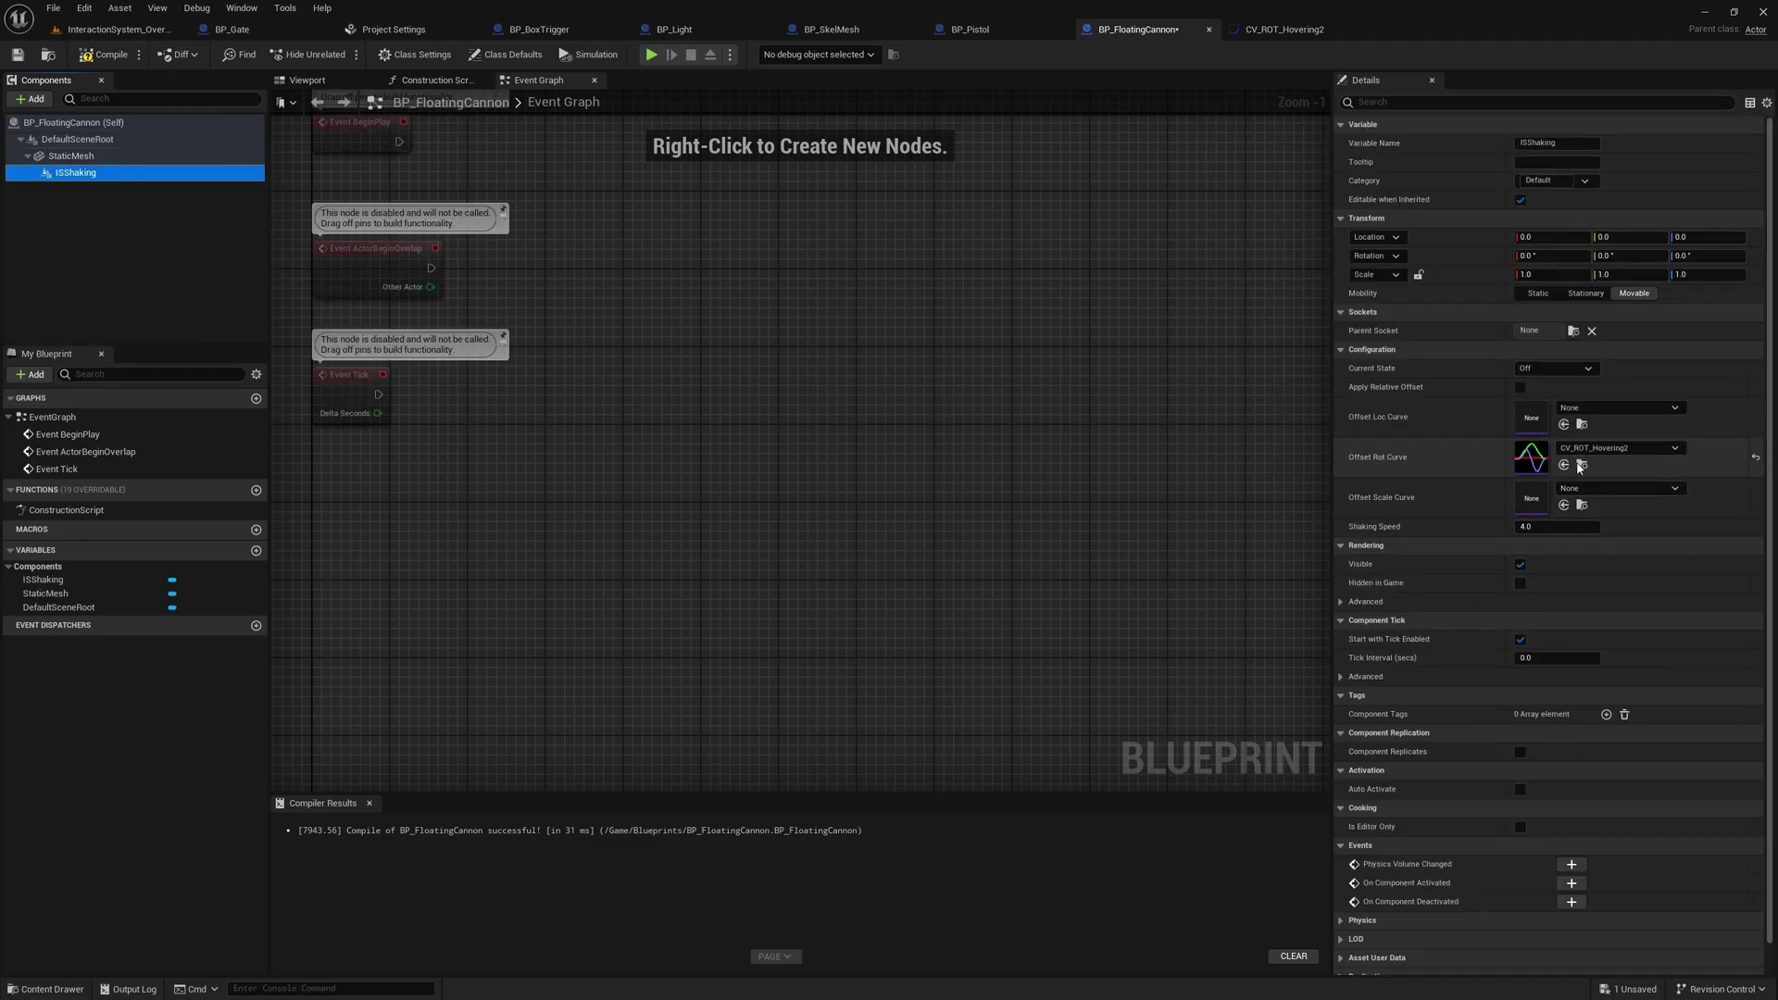
{"action": "left_click", "coordinate": [1619, 408]}
{"action": "left_click", "coordinate": [1690, 660]}
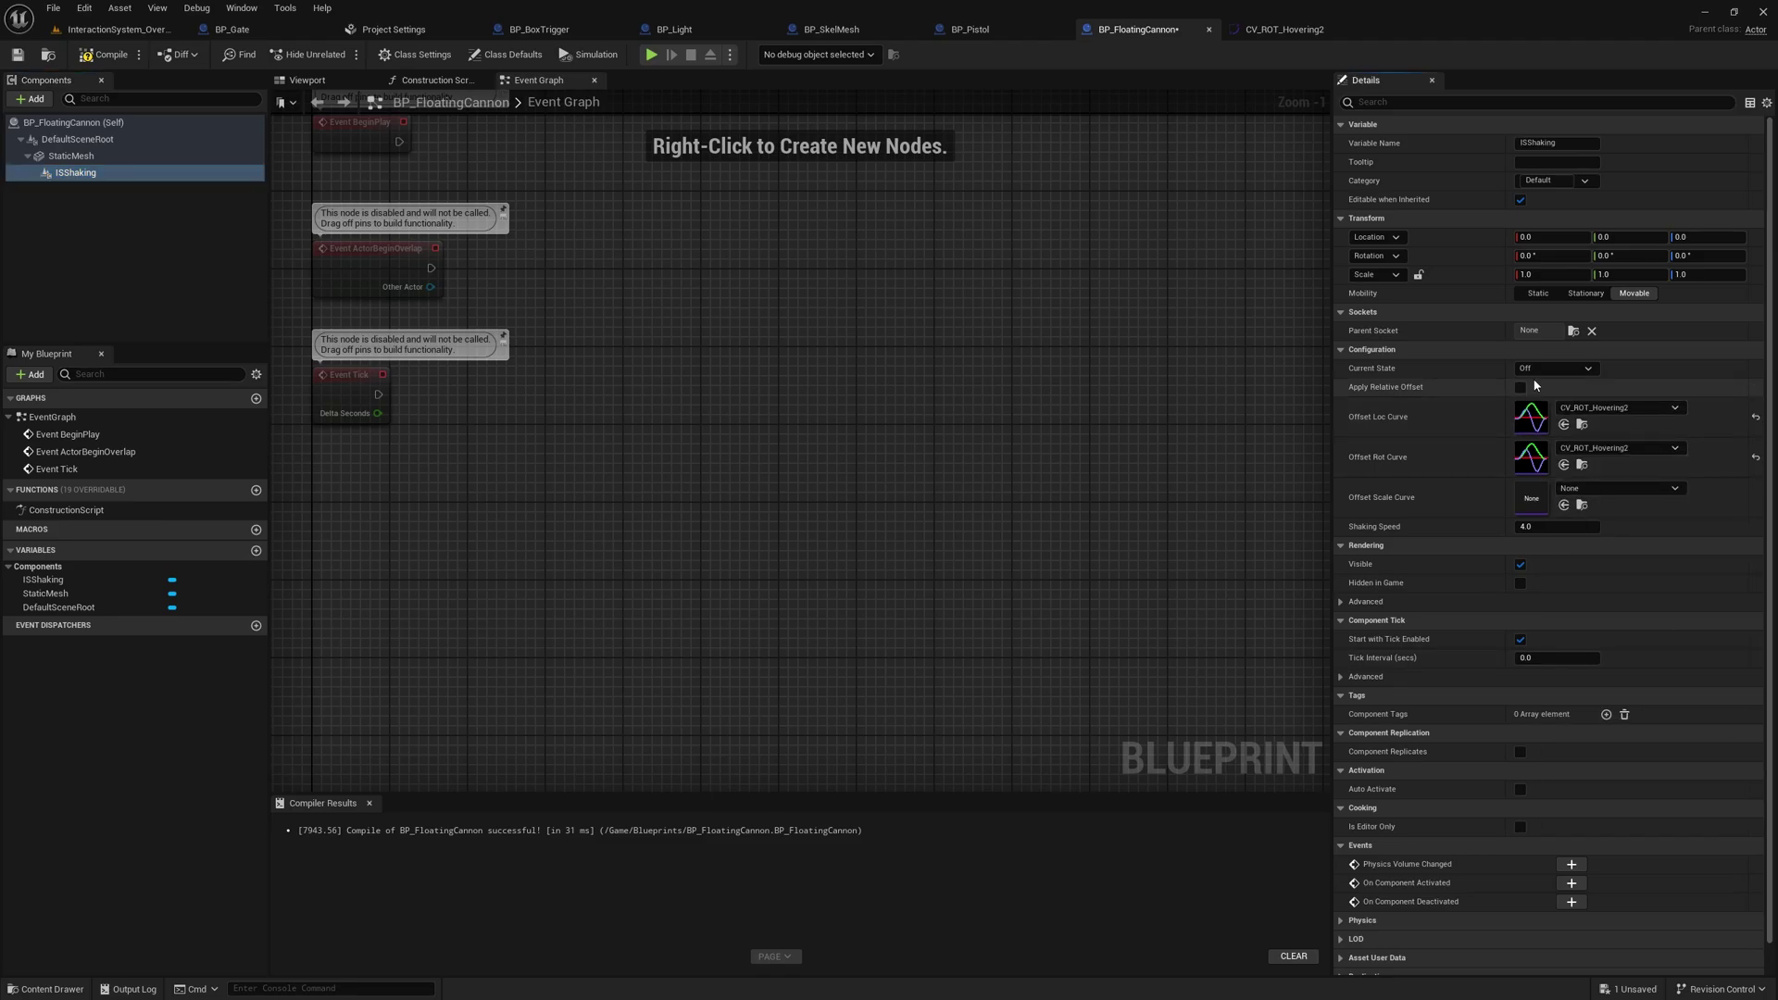
Step: Switch the ISShaking component's Current State from Off and set its Shaking Speed to 1.5
{"action": "left_click", "coordinate": [1542, 369]}
{"action": "left_click", "coordinate": [1547, 407]}
{"action": "type", "text": "1.5"}
{"action": "key", "text": "Return"}
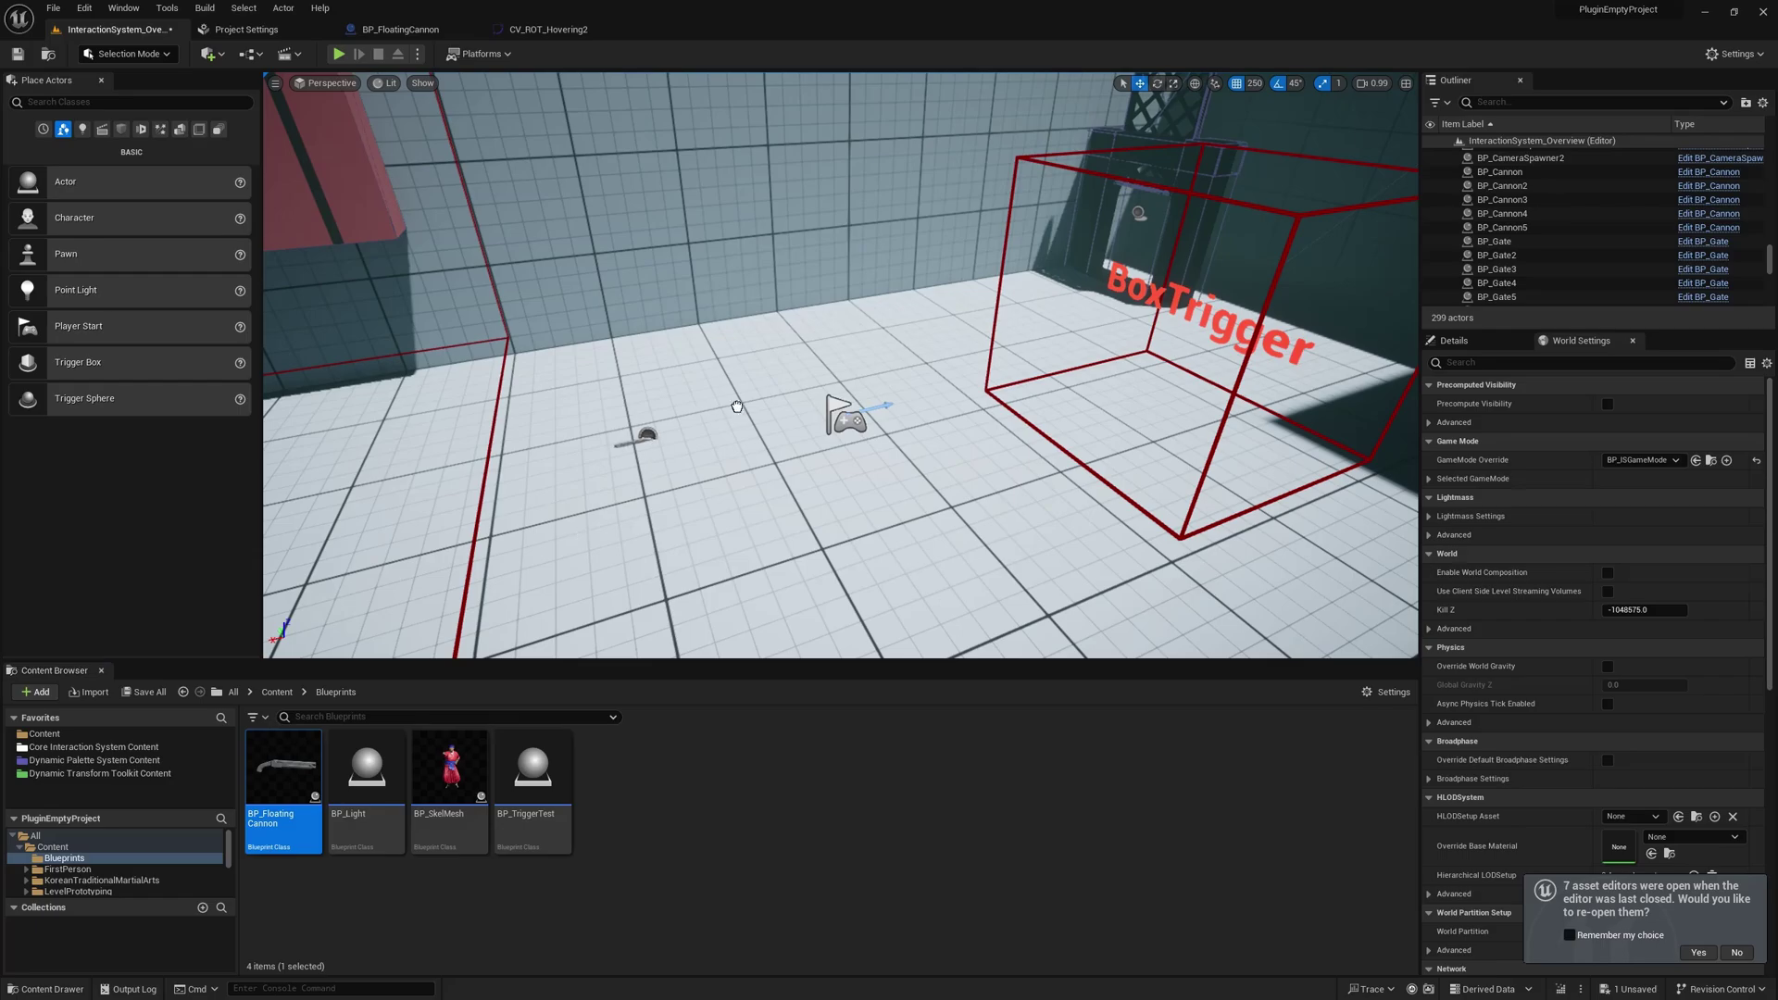
Step: Place BP_FloatingCannon in the level near the player start and playtest it
{"action": "left_click_drag", "start_coordinate": [737, 406], "coordinate": [738, 400]}
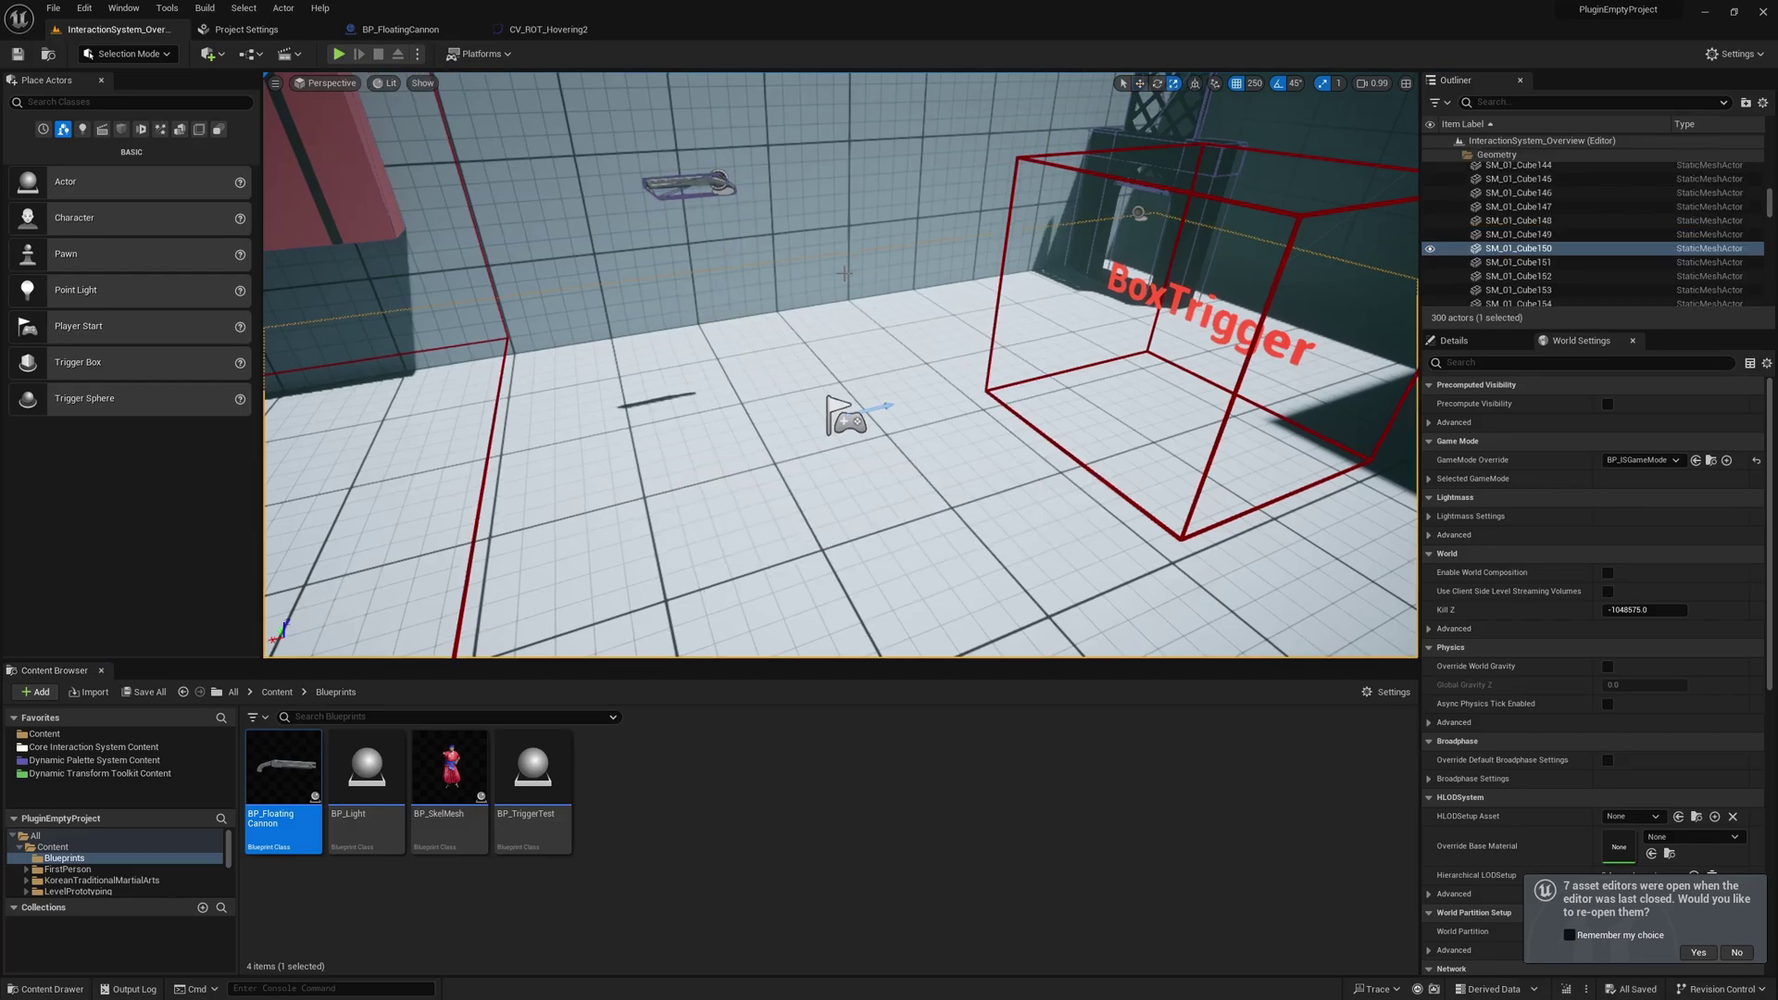
{"action": "right_click_drag", "start_coordinate": [325, 90], "coordinate": [449, 34]}
{"action": "left_click", "coordinate": [339, 55]}
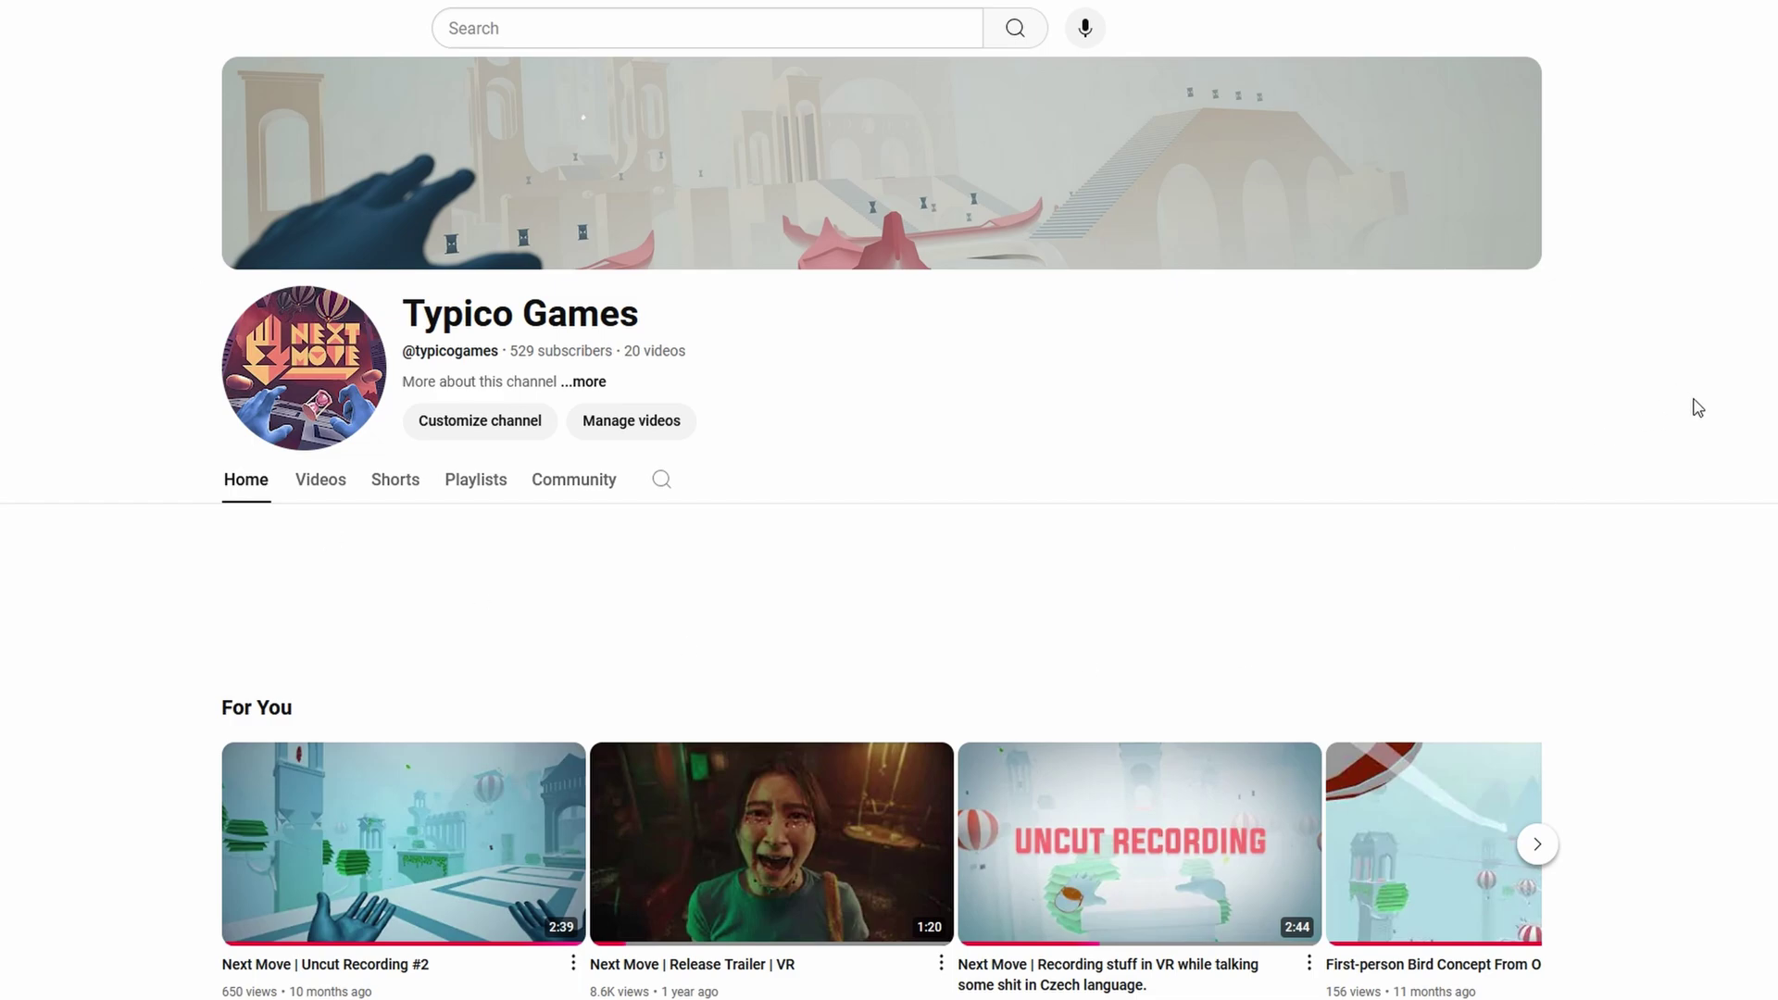
{"action": "scroll", "coordinate": [1704, 463], "scroll_direction": "down", "scroll_amount": 5}
{"action": "scroll", "coordinate": [1707, 514], "scroll_direction": "up", "scroll_amount": 5}
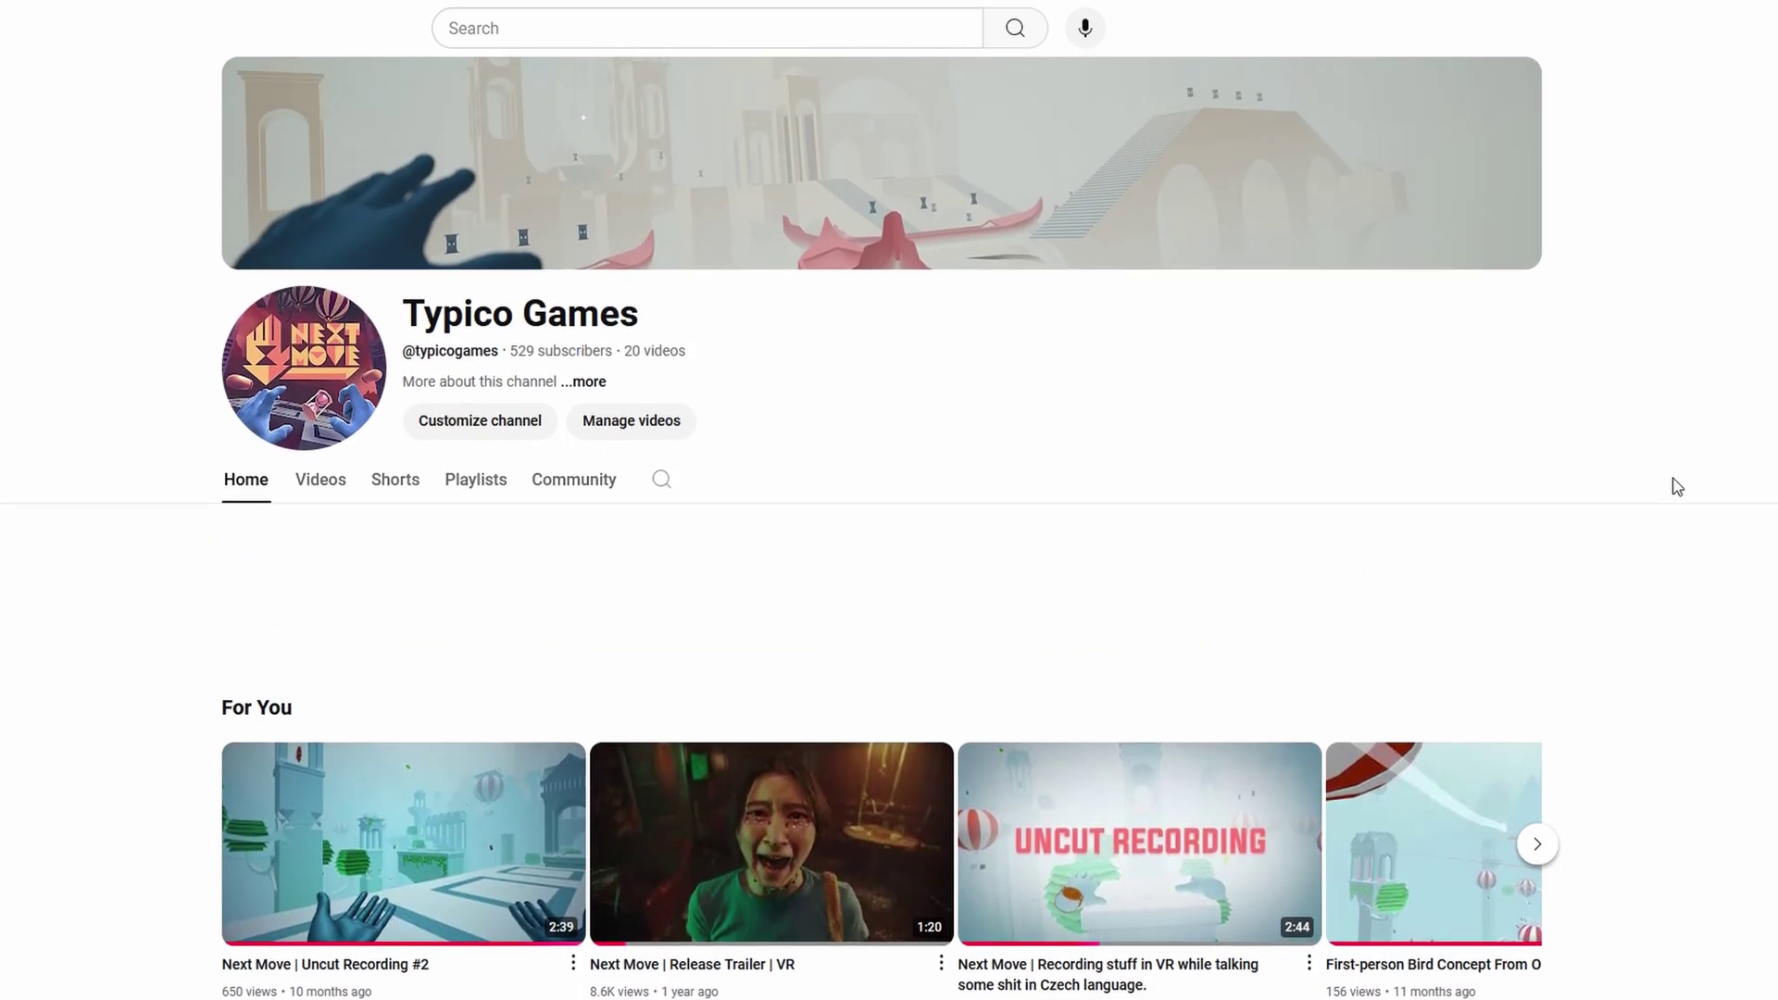